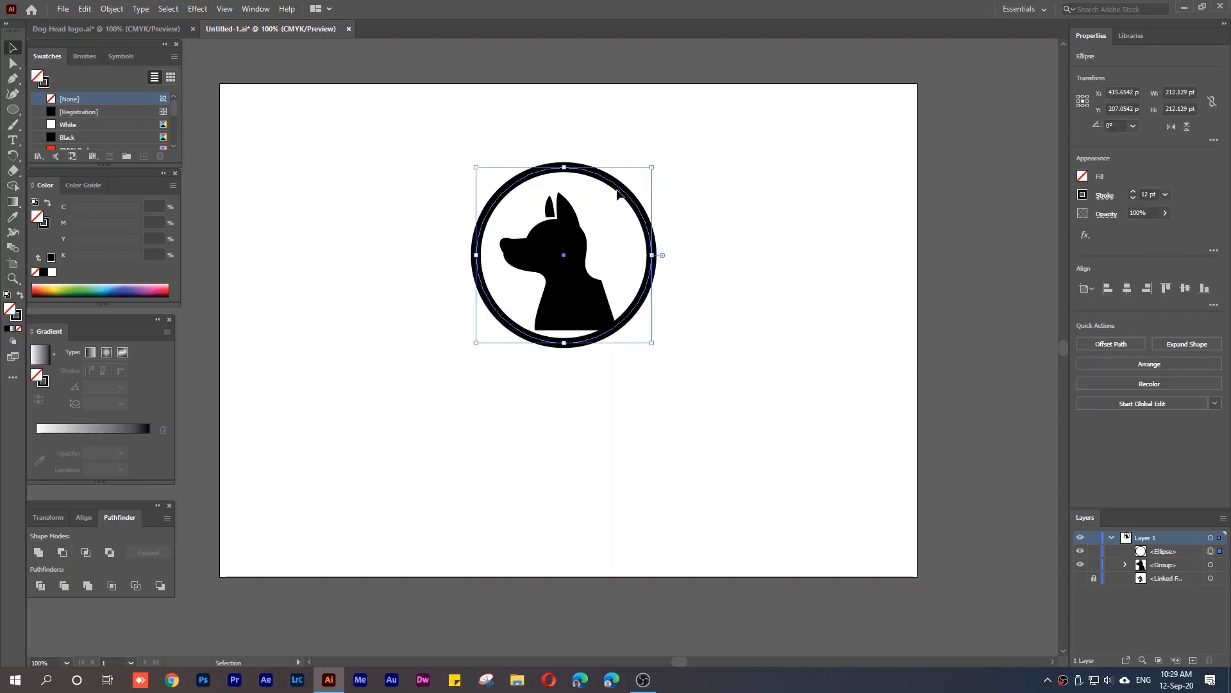
Center the dog silhouette and the circular ring on each other both horizontally and vertically.
{"action": "left_click", "coordinate": [701, 308]}
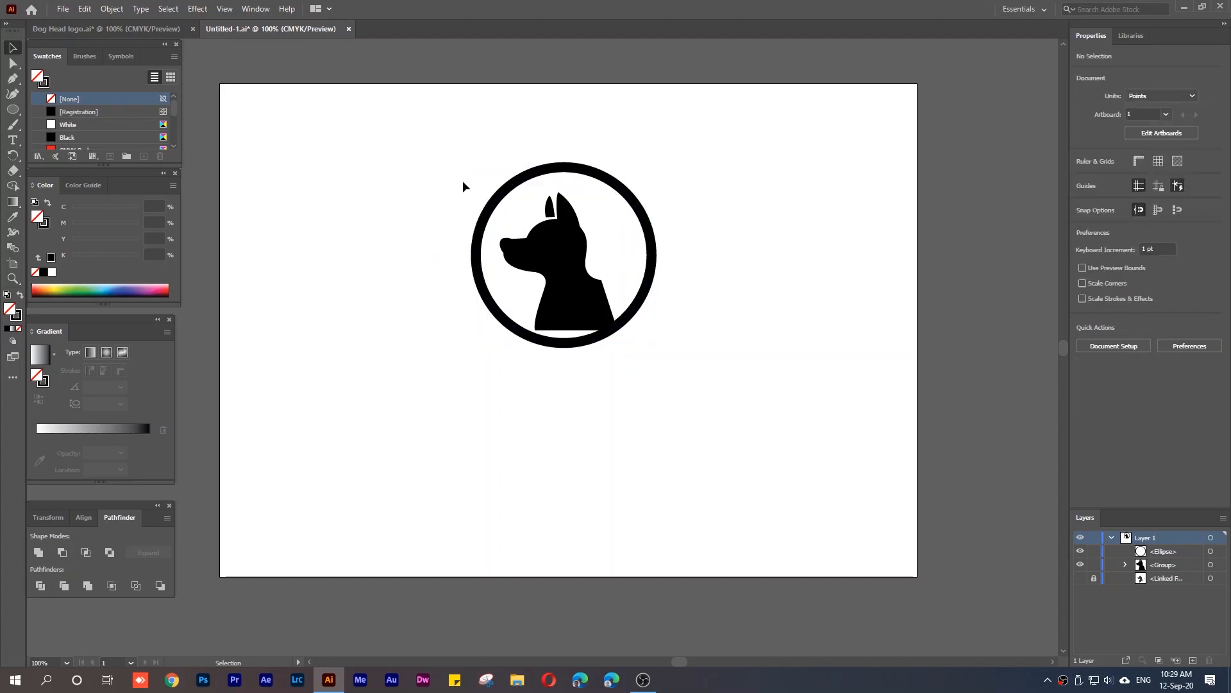
{"action": "left_click_drag", "start_coordinate": [463, 181], "coordinate": [739, 388]}
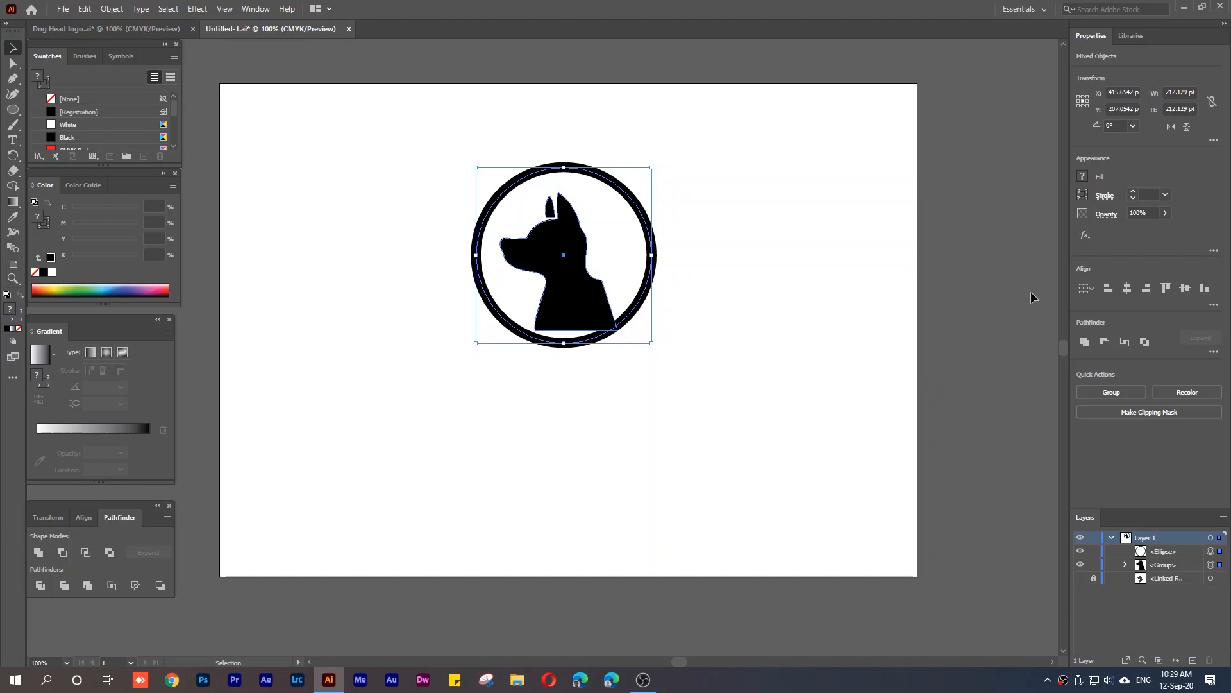
{"action": "left_click", "coordinate": [1127, 288]}
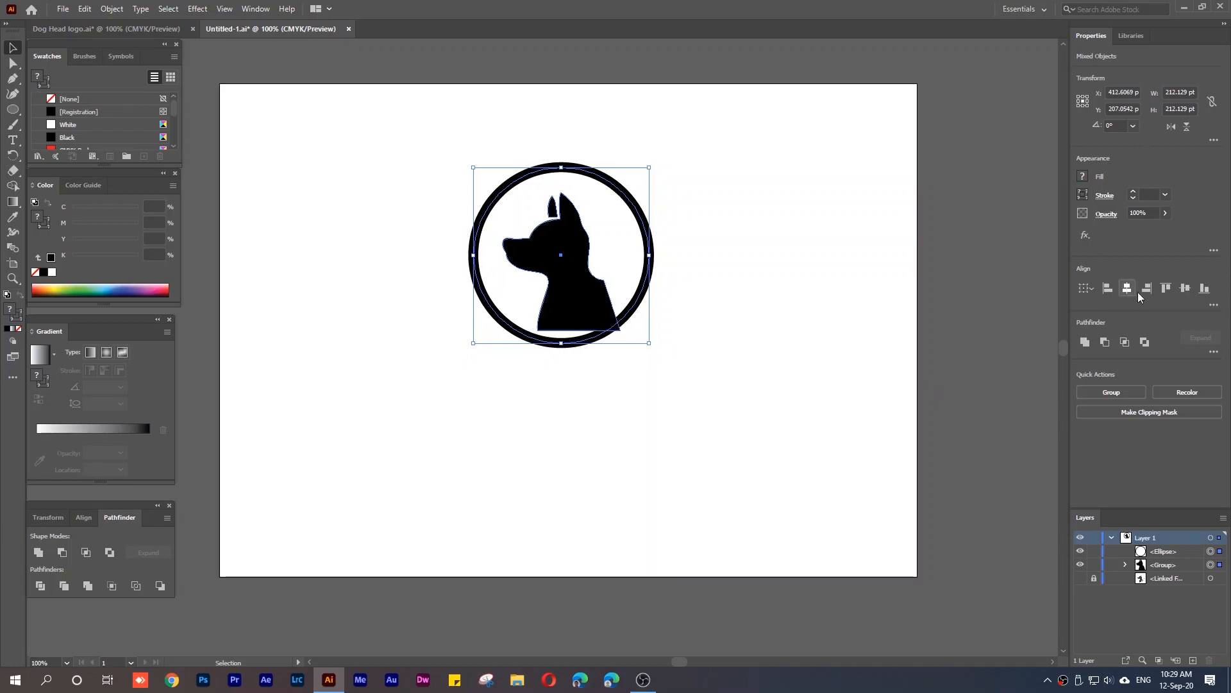
{"action": "left_click", "coordinate": [1187, 288]}
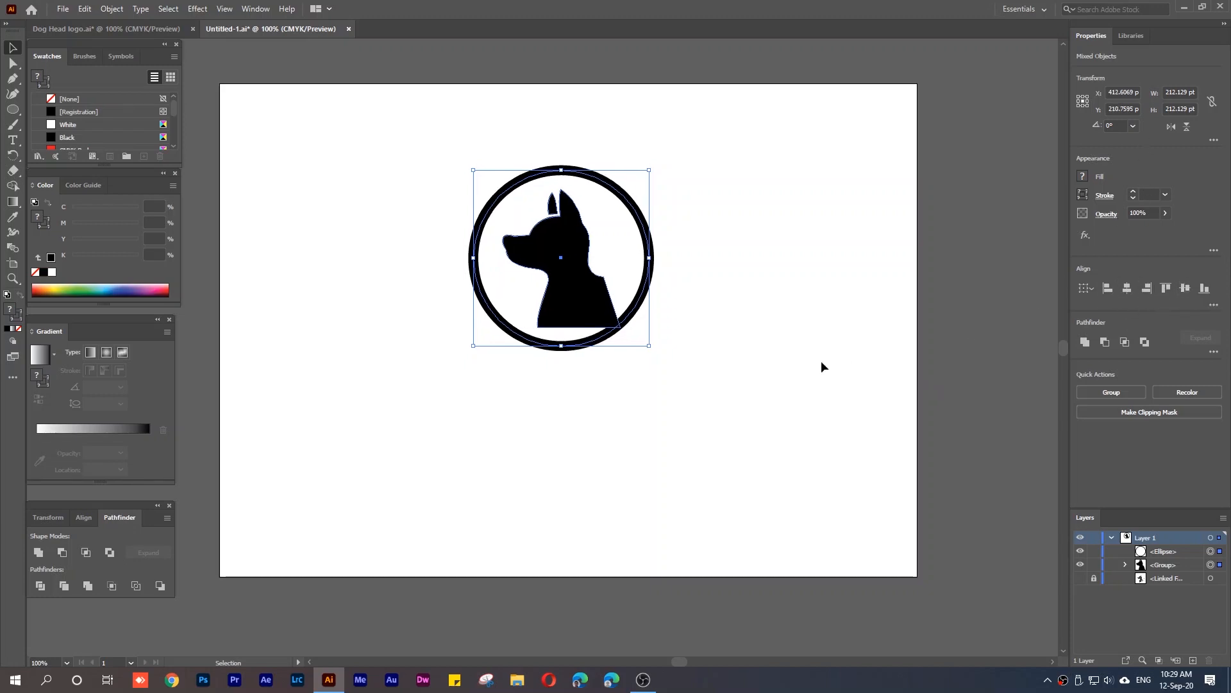
{"action": "left_click", "coordinate": [799, 372]}
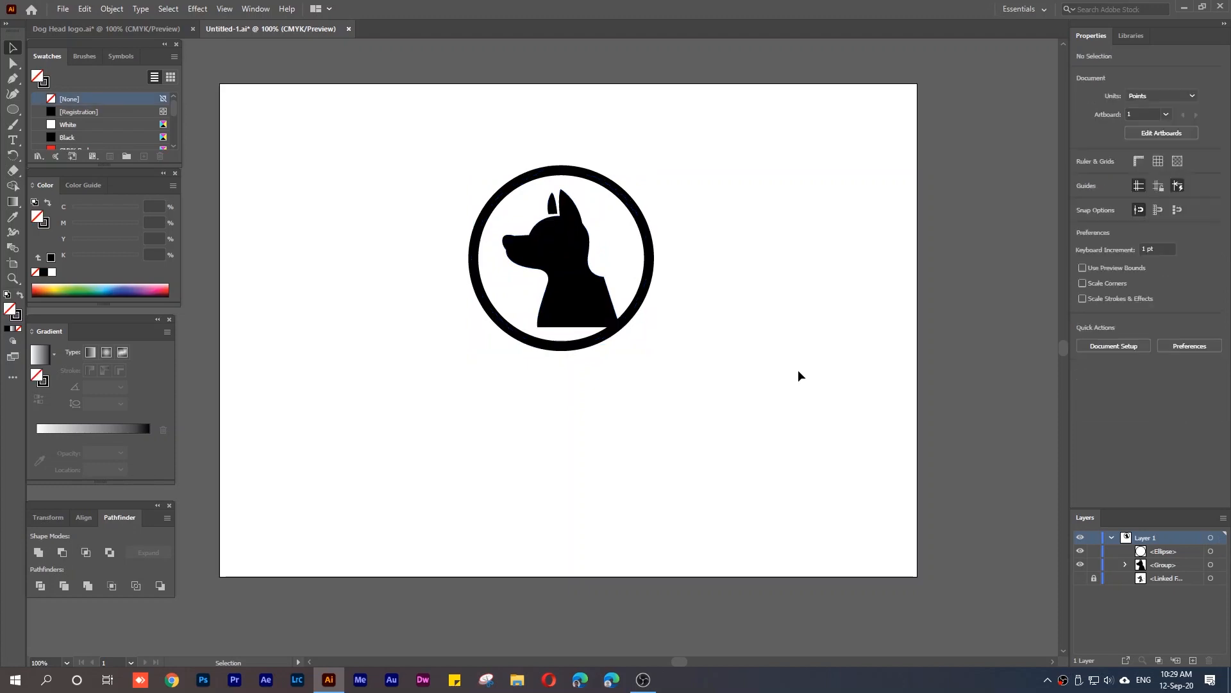
Shrink the ring proportionally around its center to about 178 pt in diameter.
{"action": "left_click", "coordinate": [652, 271]}
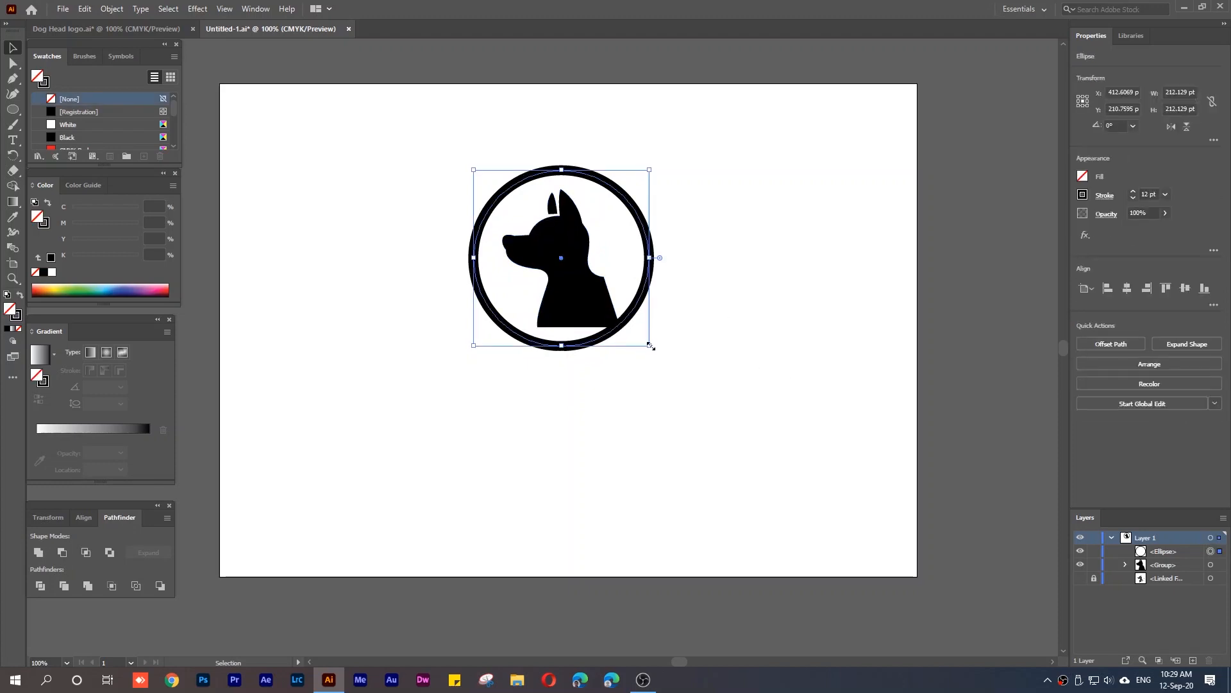
{"action": "left_click_drag", "start_coordinate": [650, 345], "coordinate": [636, 333]}
{"action": "left_click", "coordinate": [654, 390]}
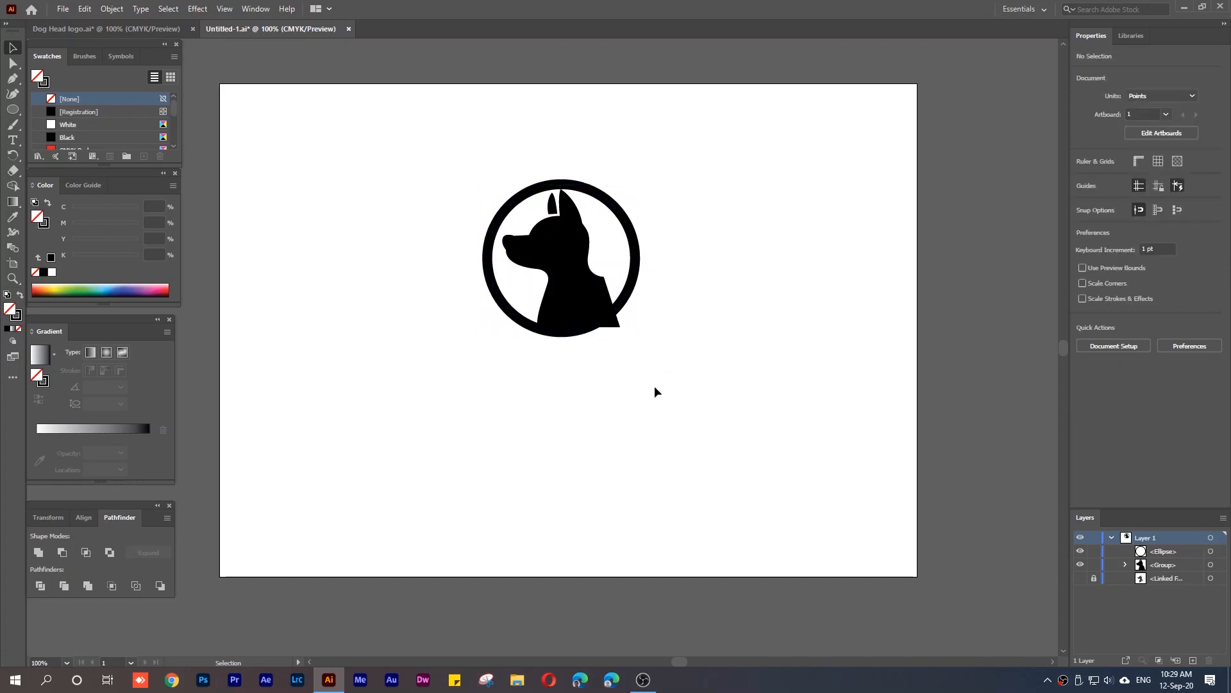
Scale the dog silhouette down around its center to about 105 by 123 pt so it fits inside the ring.
{"action": "left_click", "coordinate": [590, 263]}
{"action": "left_click_drag", "start_coordinate": [619, 327], "coordinate": [611, 311]}
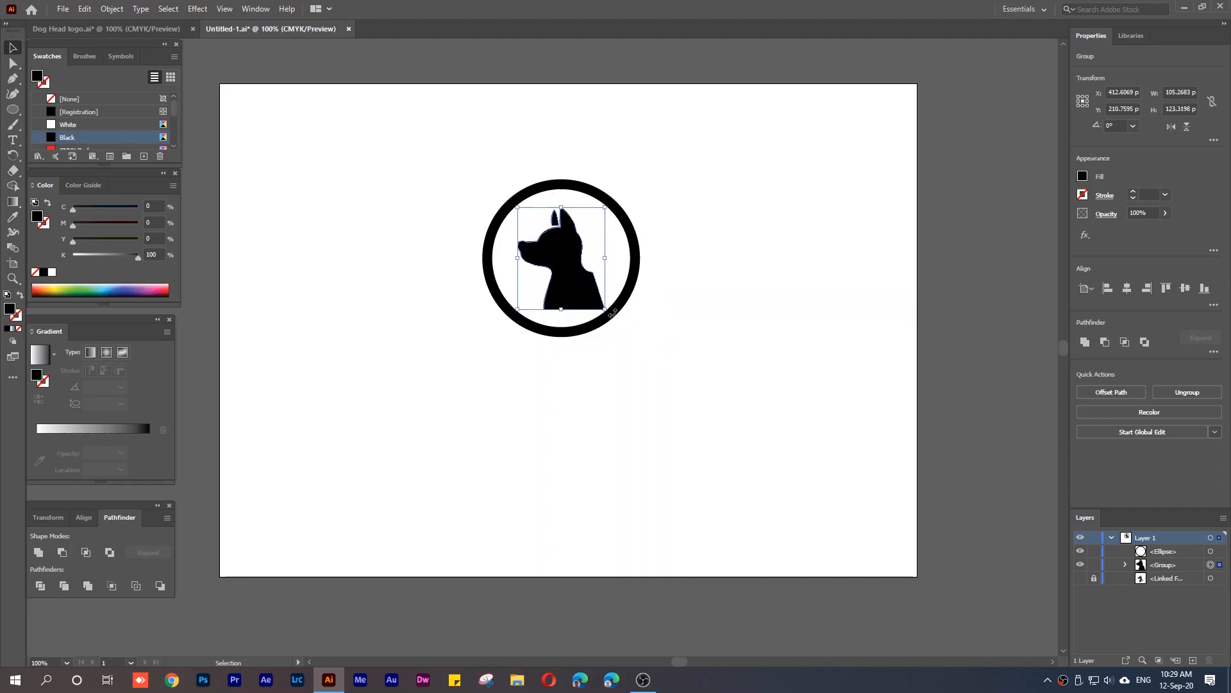
{"action": "left_click", "coordinate": [653, 351]}
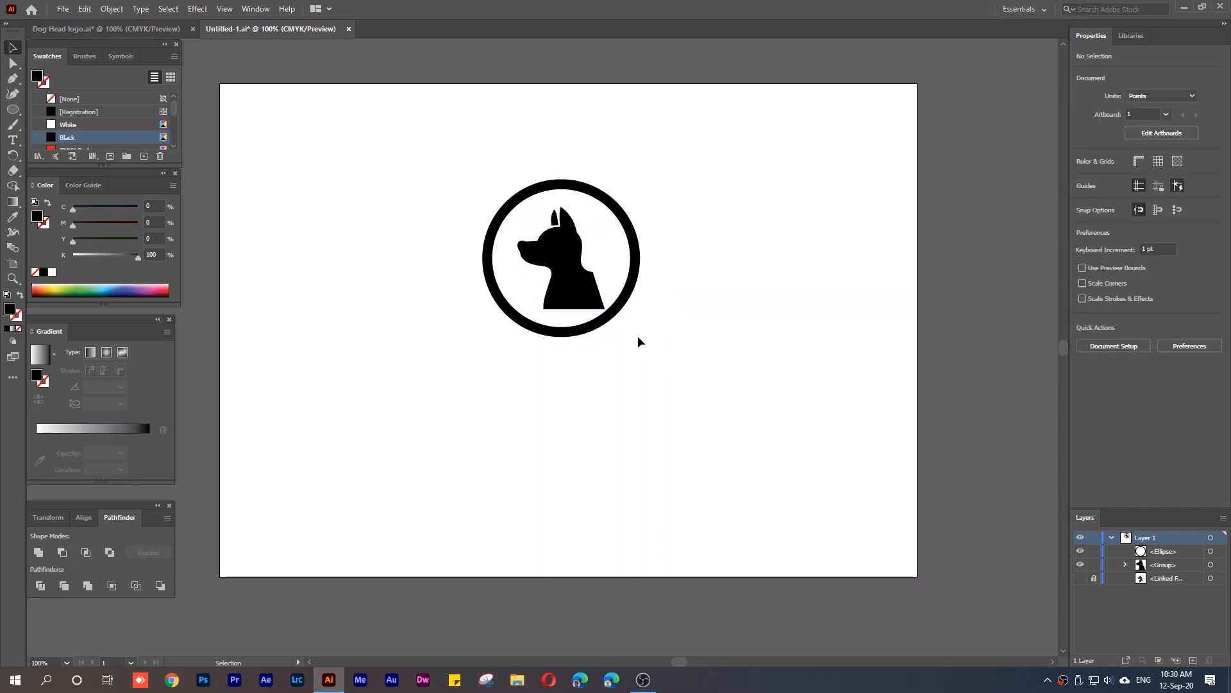
Enlarge the dog silhouette proportionally to about 146 by 171 pt, extending its base below the ring.
{"action": "left_click", "coordinate": [559, 308]}
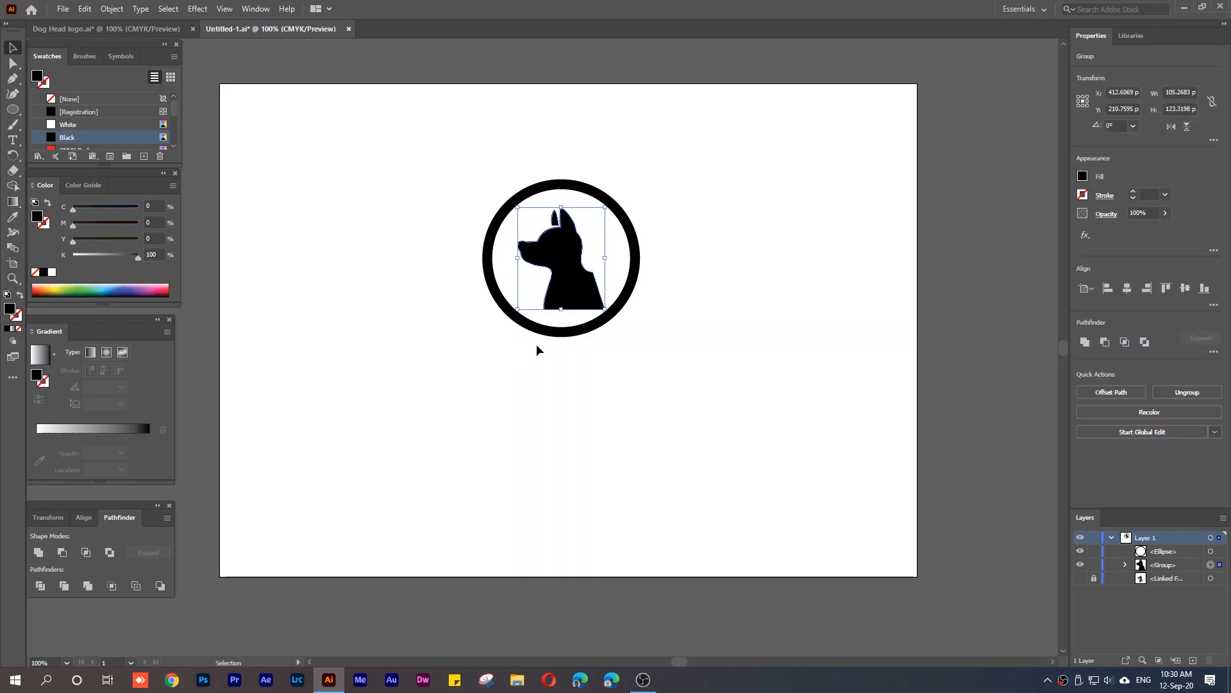
{"action": "left_click", "coordinate": [11, 64]}
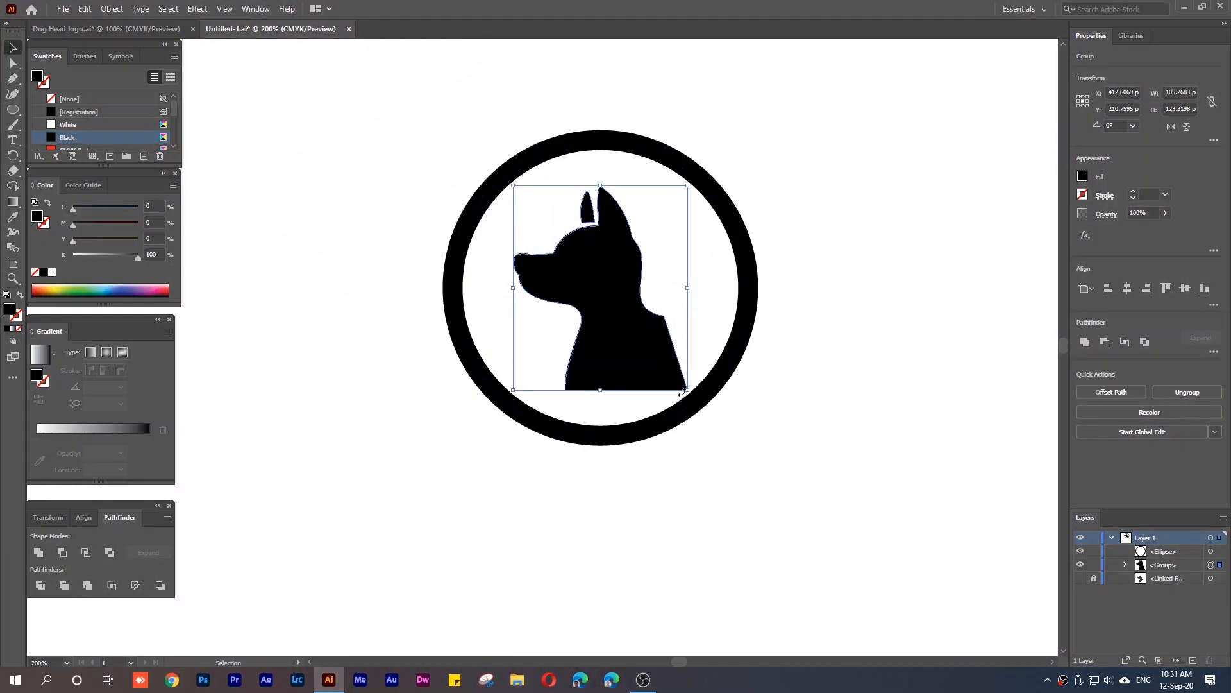
{"action": "left_click_drag", "start_coordinate": [692, 392], "coordinate": [756, 475]}
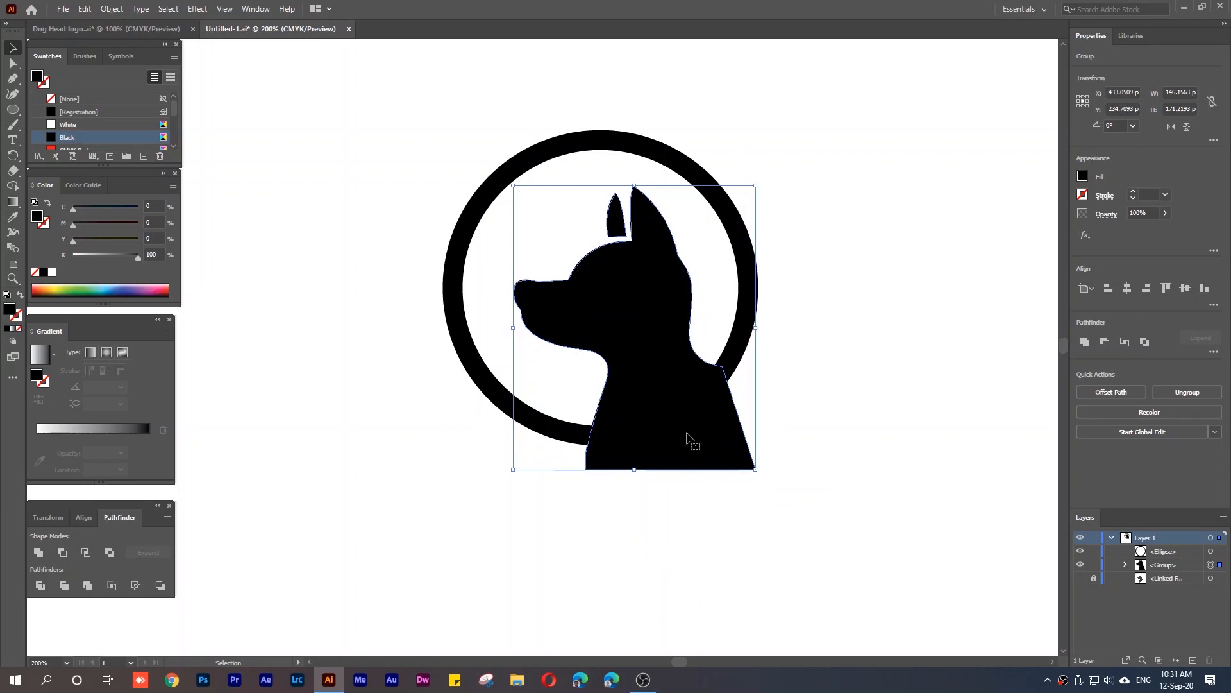
Align the dog silhouette and the ring to a common horizontal center.
{"action": "left_click", "coordinate": [679, 159], "text": "shift"}
{"action": "left_click", "coordinate": [1127, 289]}
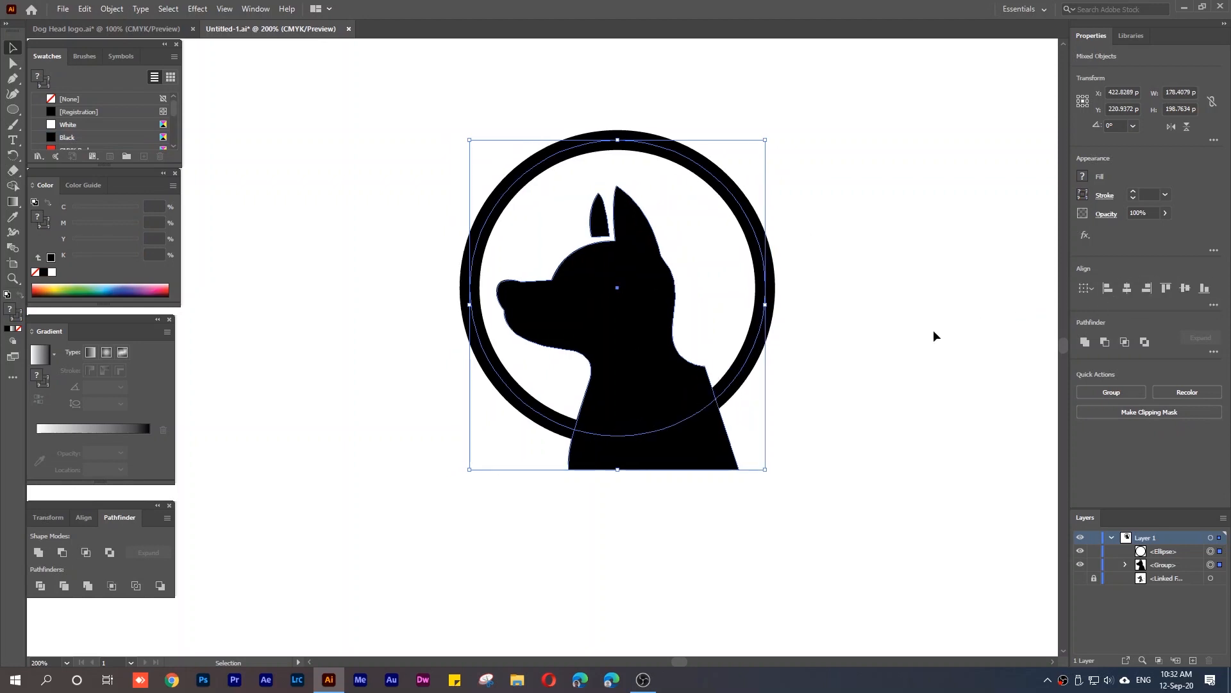
{"action": "left_click", "coordinate": [801, 362]}
Move the dog's rear shoulder anchor point outward onto the ring and round the curve behind the neck with about a 14 pt corner radius.
{"action": "left_click", "coordinate": [667, 365]}
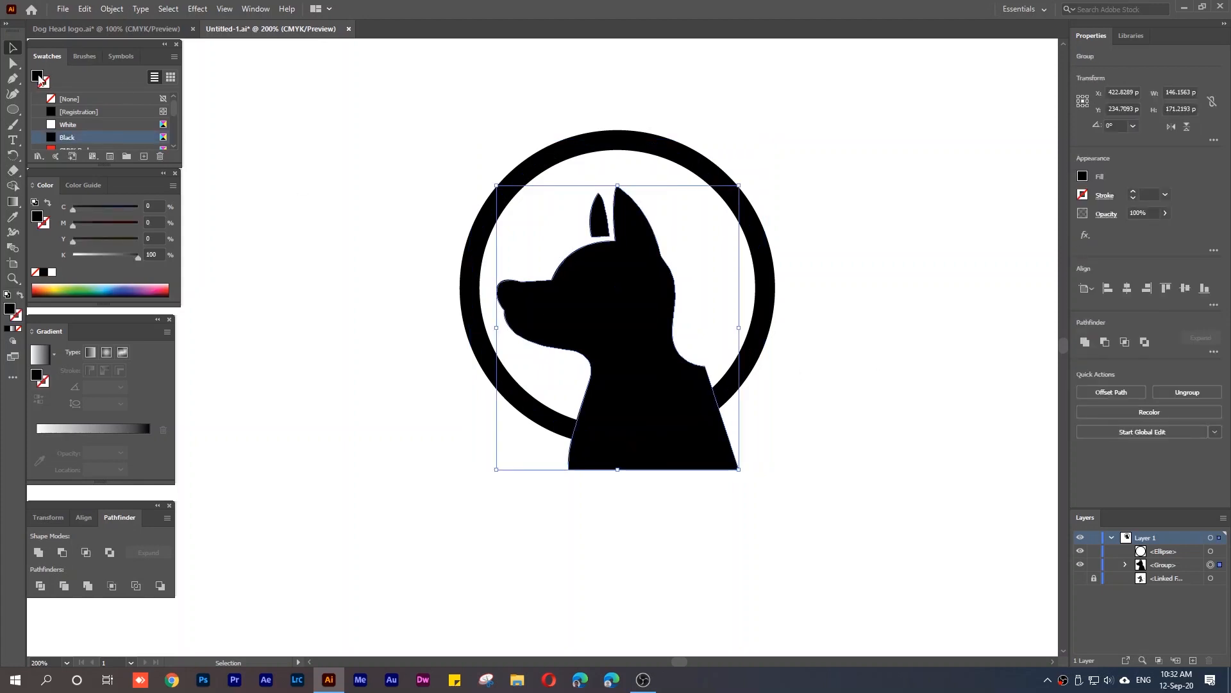
{"action": "left_click", "coordinate": [12, 63]}
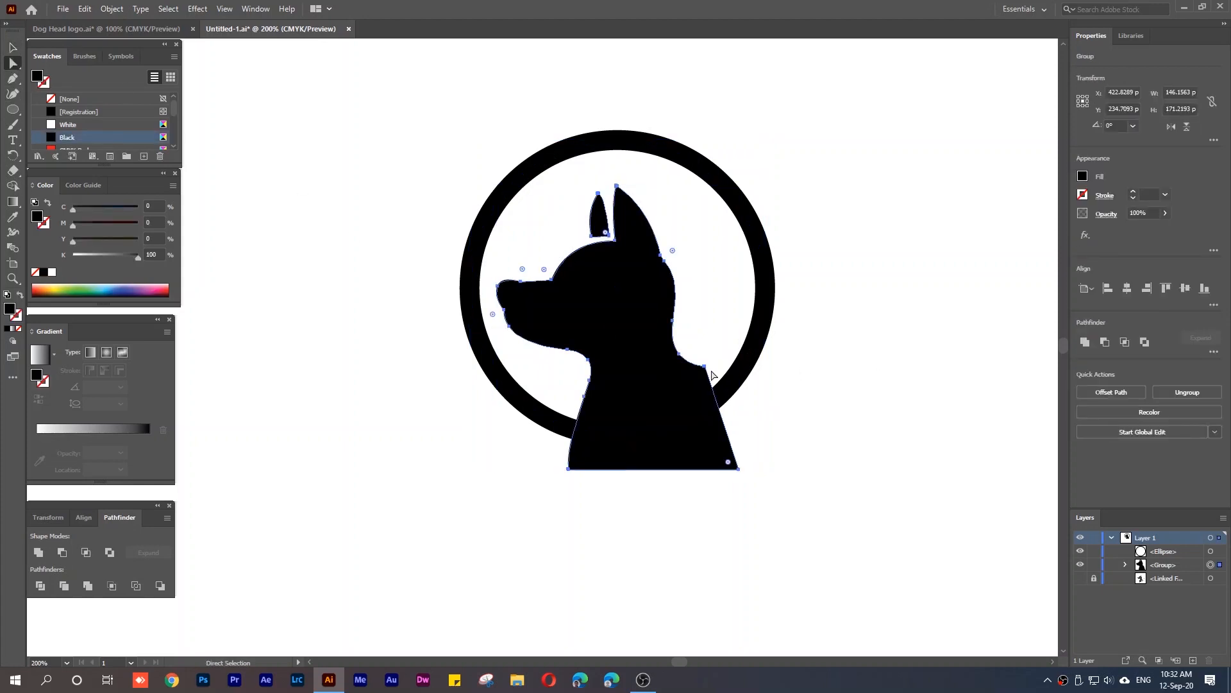
{"action": "scroll", "coordinate": [712, 375], "scroll_direction": "up", "scroll_amount": 2}
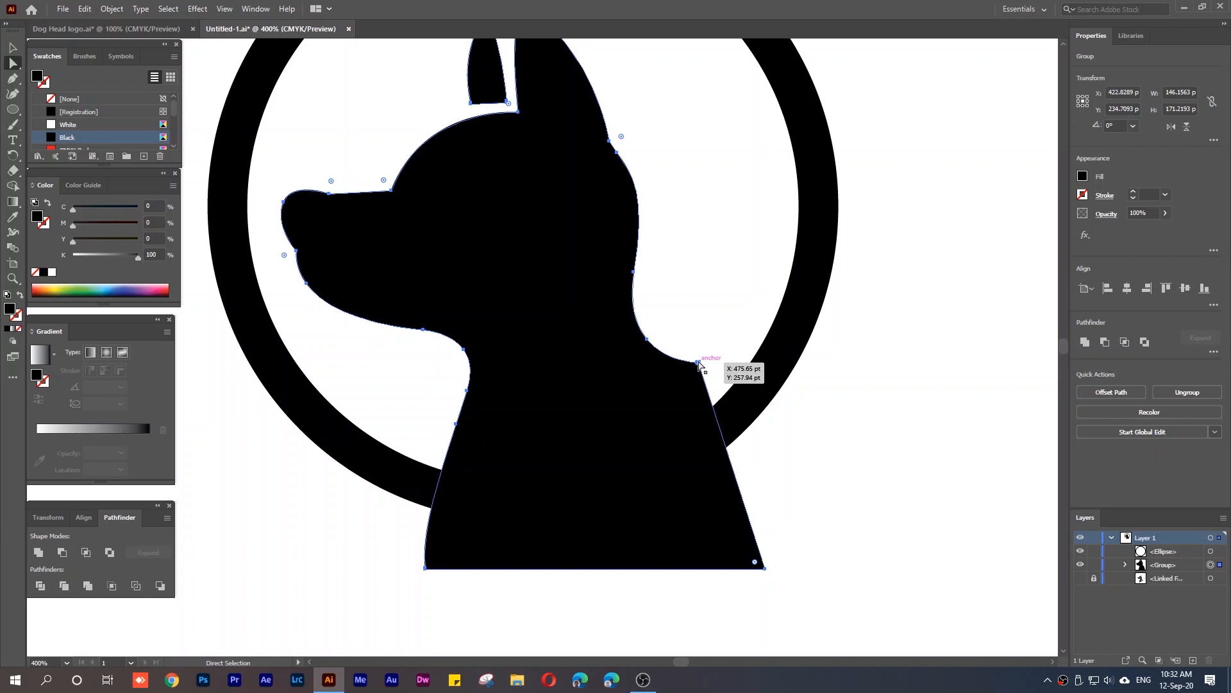
{"action": "left_click", "coordinate": [698, 363]}
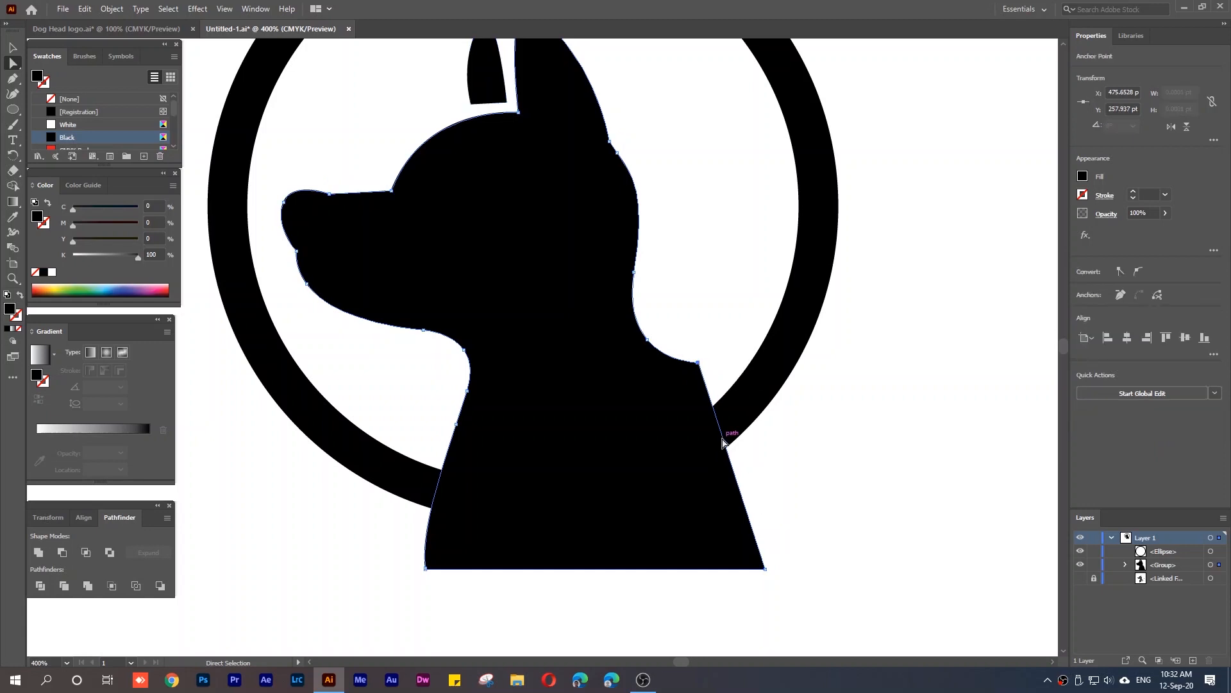
{"action": "left_click_drag", "start_coordinate": [699, 363], "coordinate": [715, 323]}
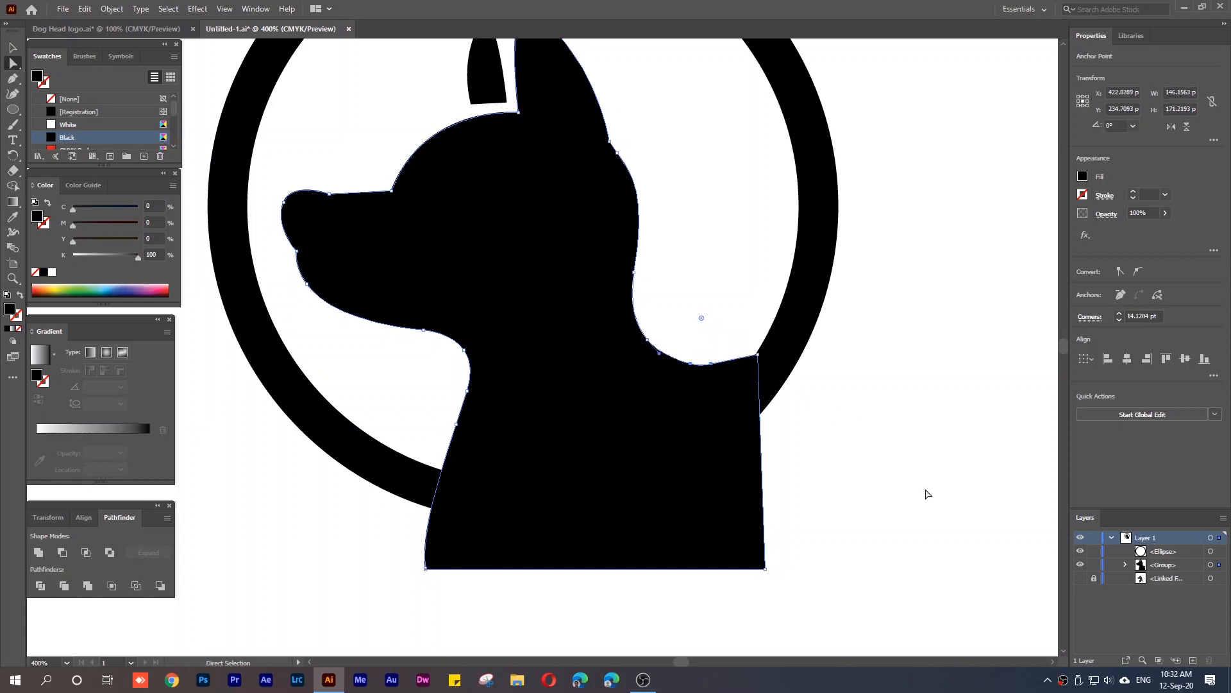
{"action": "left_click", "coordinate": [921, 490]}
Try horizontally centering all anchor points of the dog and the ring, and undo it.
{"action": "scroll", "coordinate": [905, 473], "scroll_direction": "down", "scroll_amount": 3}
{"action": "scroll", "coordinate": [905, 474], "scroll_direction": "down", "scroll_amount": 2}
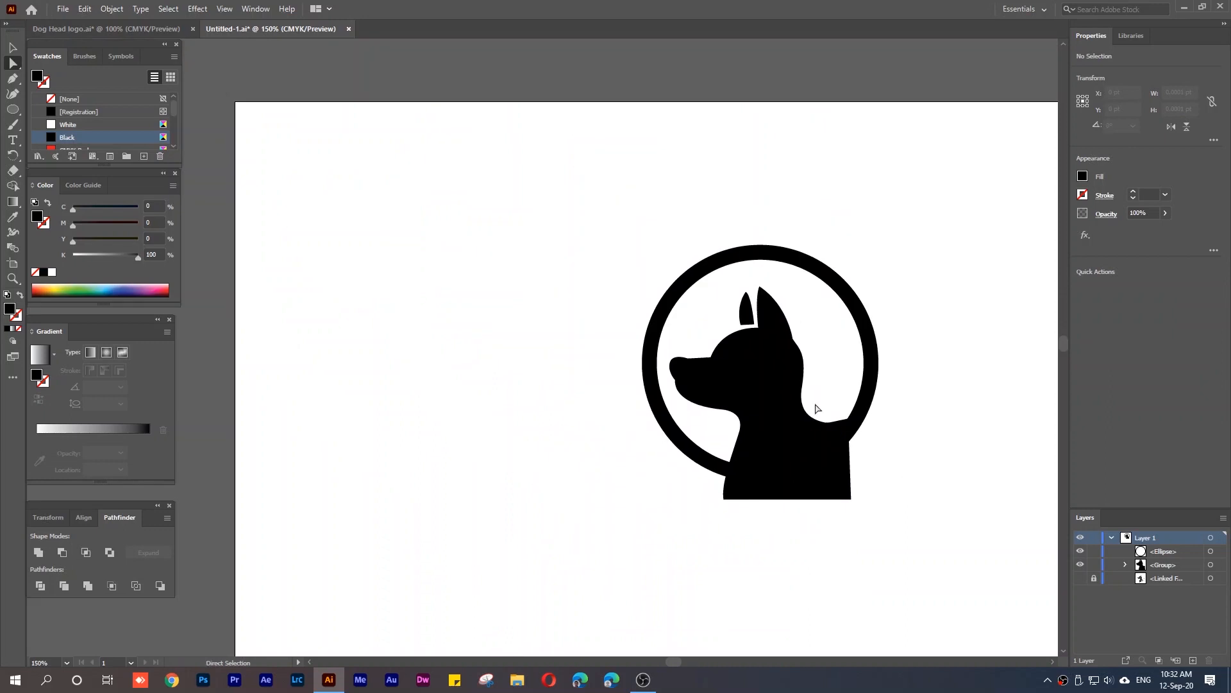
{"action": "left_click_drag", "start_coordinate": [433, 165], "coordinate": [948, 502]}
{"action": "left_click_drag", "start_coordinate": [827, 360], "coordinate": [640, 347]}
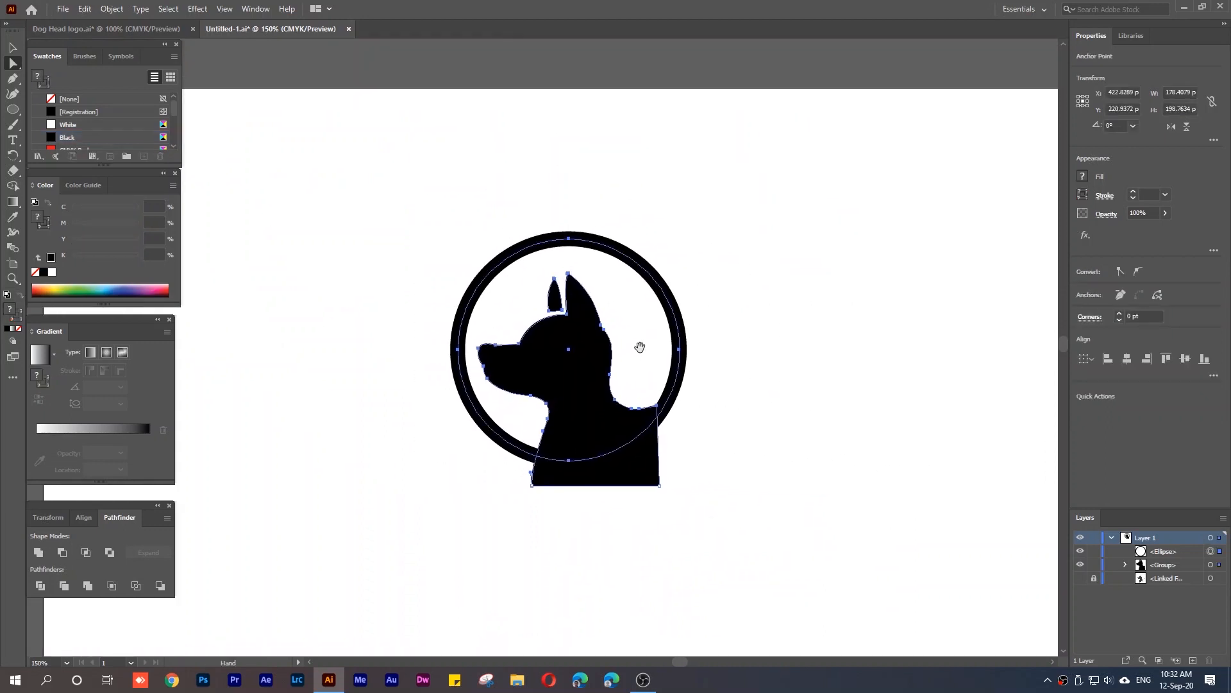
{"action": "left_click", "coordinate": [1127, 359]}
{"action": "key", "text": "ctrl+z"}
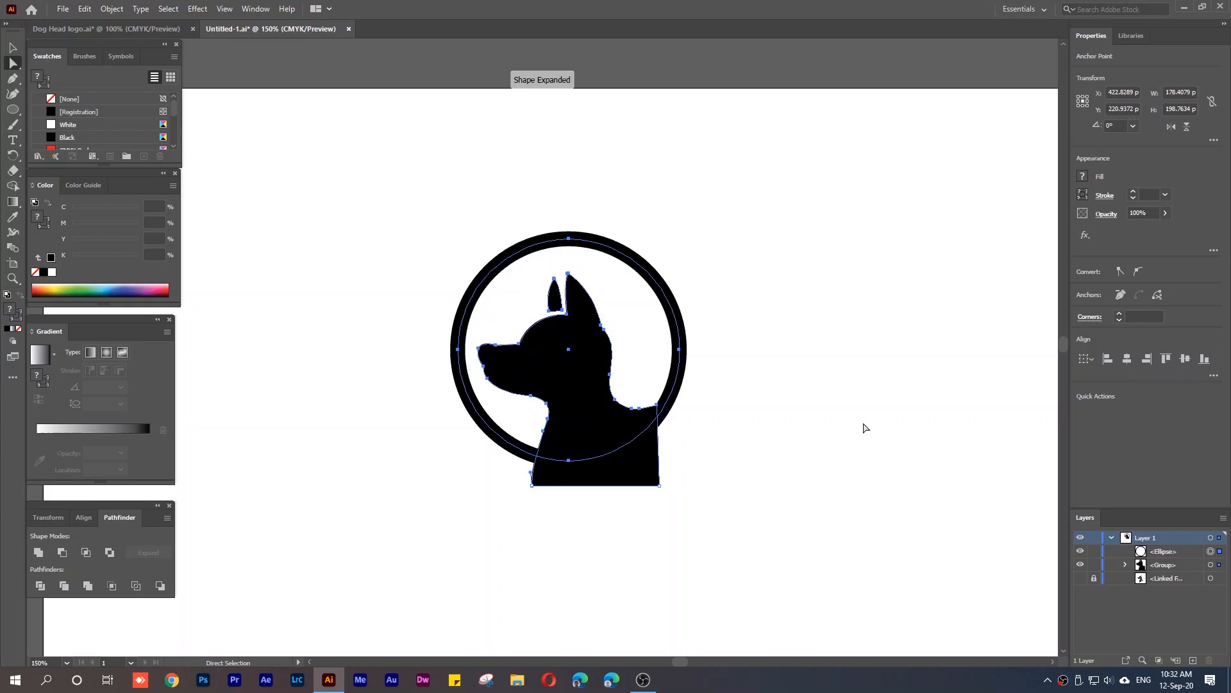
Try aligning the dog and the ring as whole objects to a common vertical center, and undo it.
{"action": "left_click", "coordinate": [863, 426]}
{"action": "left_click", "coordinate": [12, 48]}
{"action": "left_click_drag", "start_coordinate": [348, 208], "coordinate": [864, 570]}
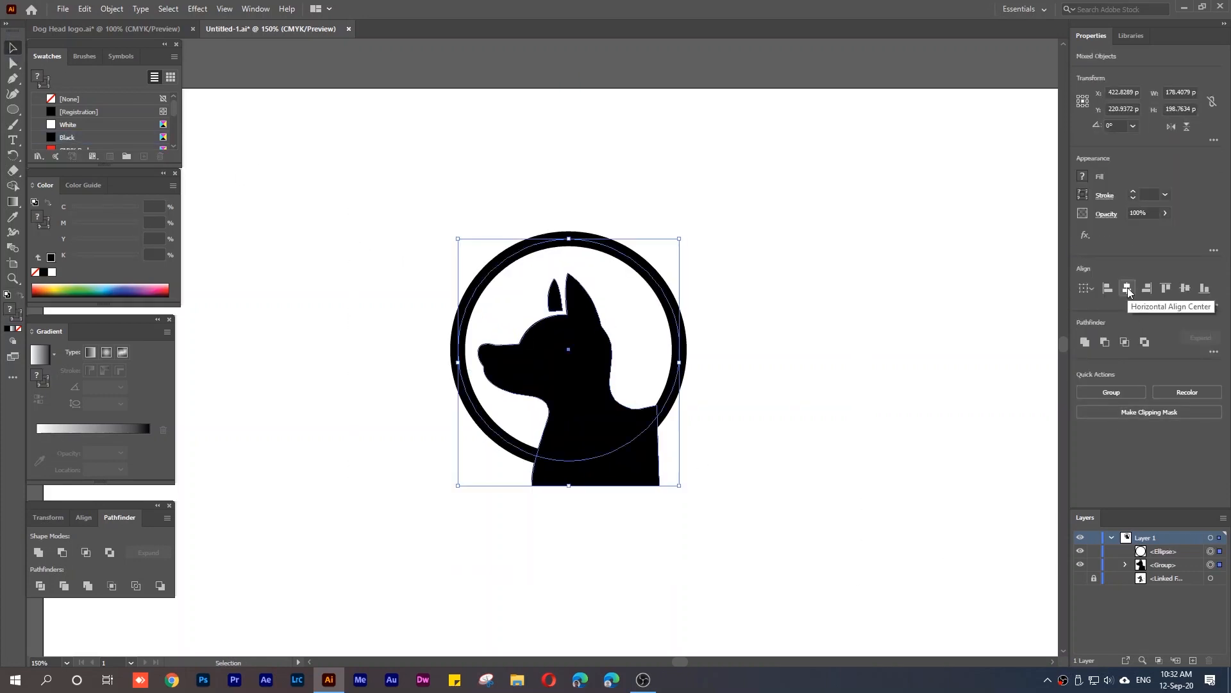
{"action": "left_click", "coordinate": [1188, 290]}
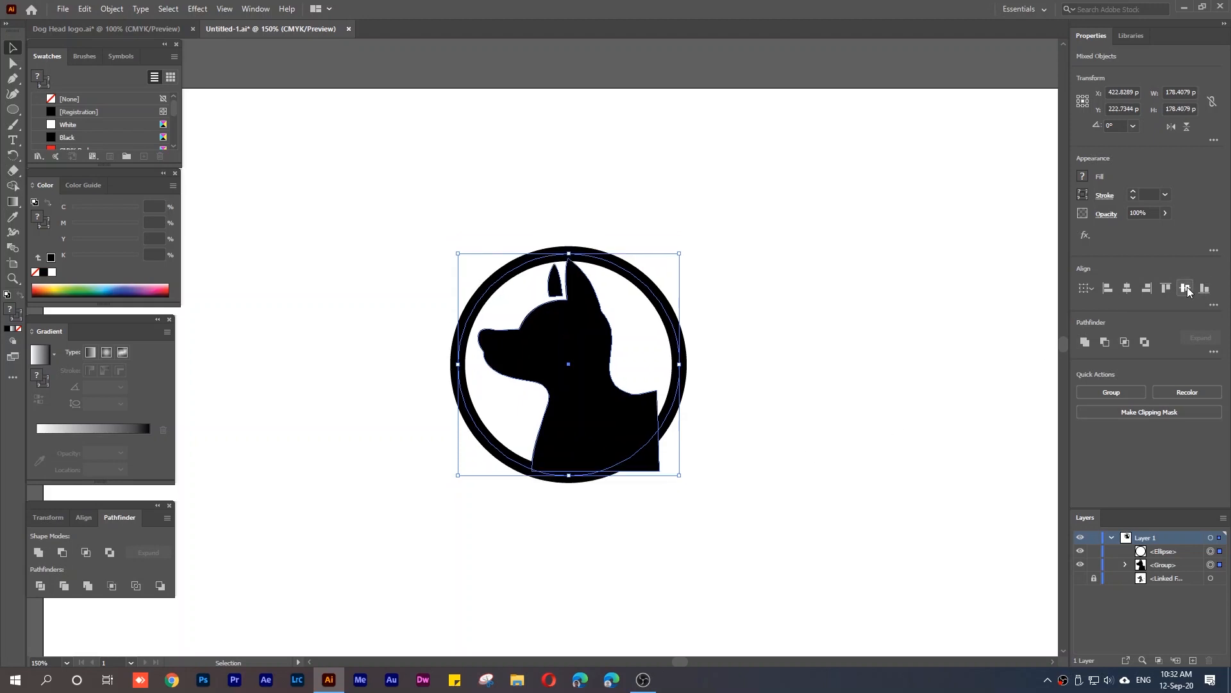
{"action": "key", "text": "ctrl+z"}
{"action": "left_click", "coordinate": [805, 486]}
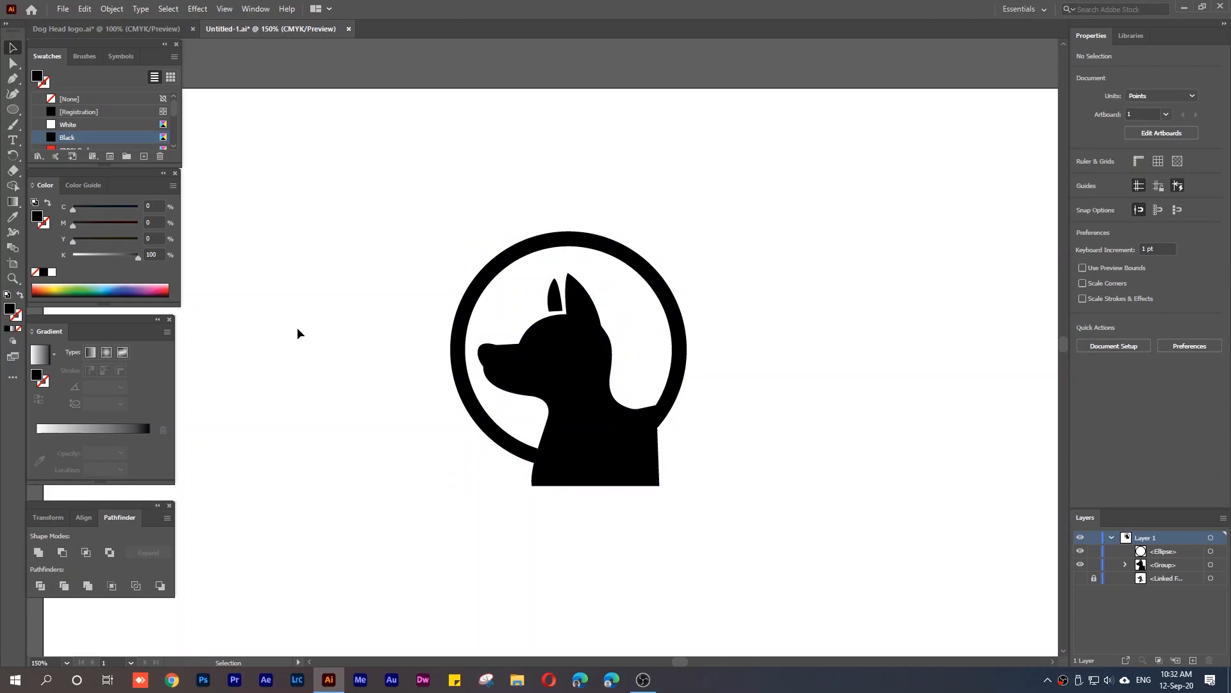
Remove the part of the dog's chest that extends below the ring using the Shape Builder tool on both shapes.
{"action": "left_click", "coordinate": [571, 354]}
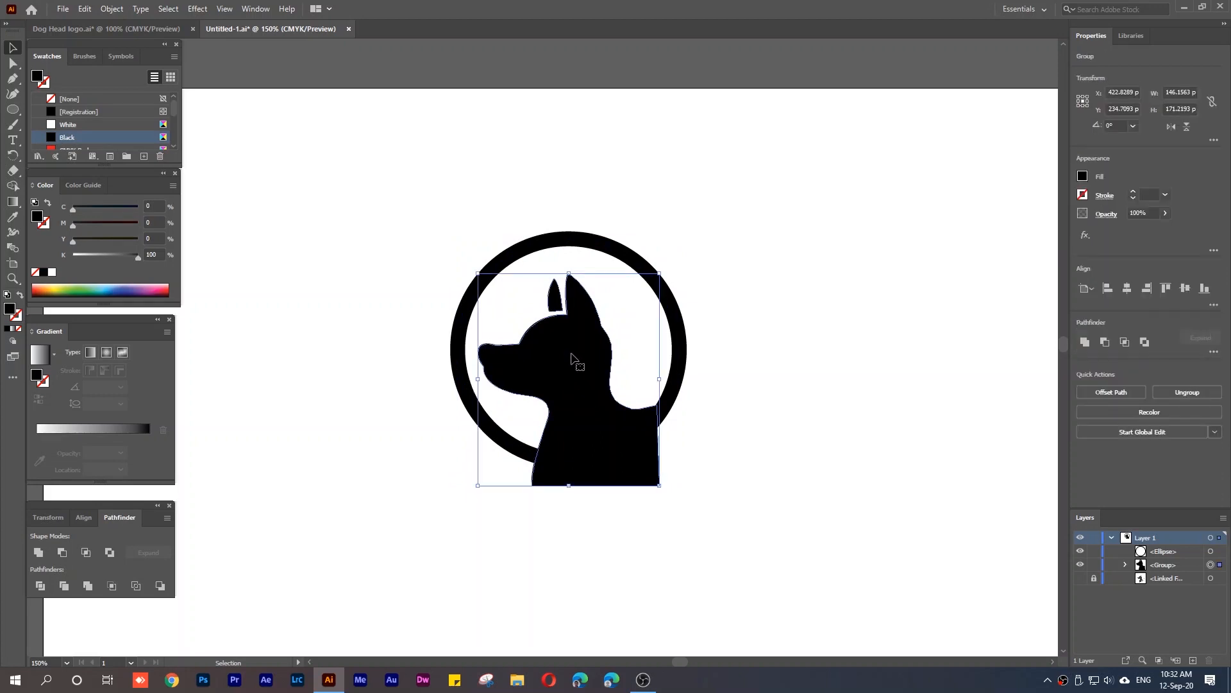
{"action": "left_click_drag", "start_coordinate": [424, 194], "coordinate": [700, 521]}
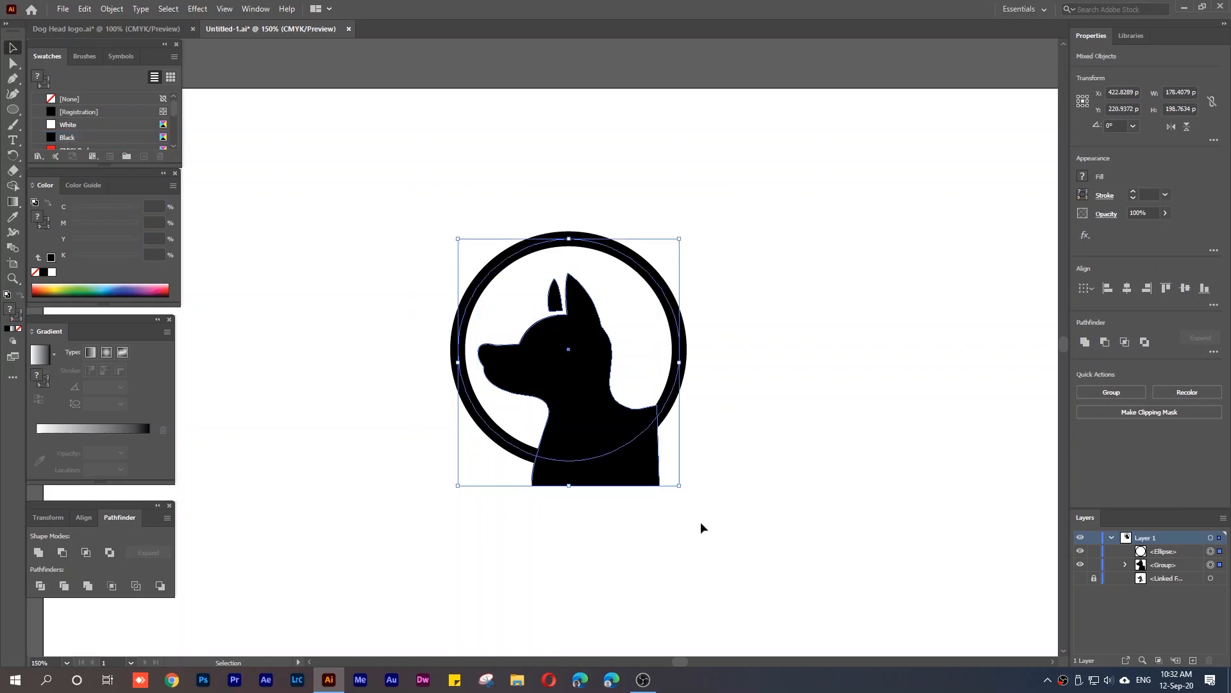
{"action": "left_click", "coordinate": [11, 186]}
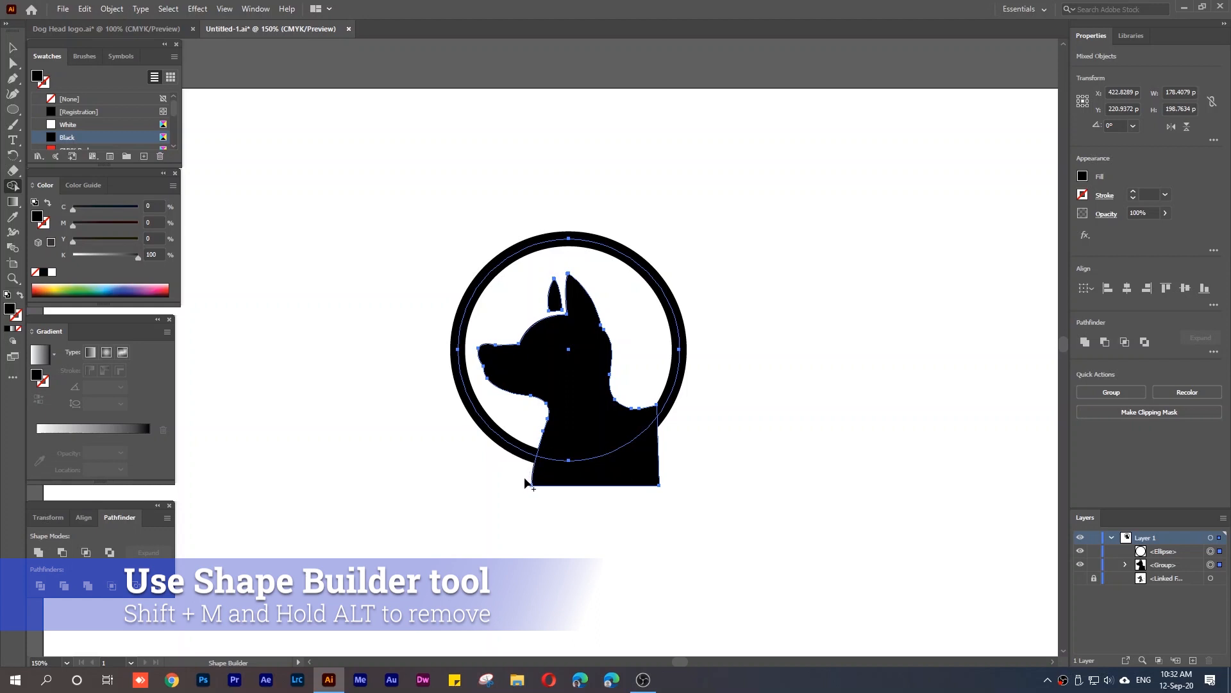
{"action": "left_click", "coordinate": [624, 473], "text": "alt"}
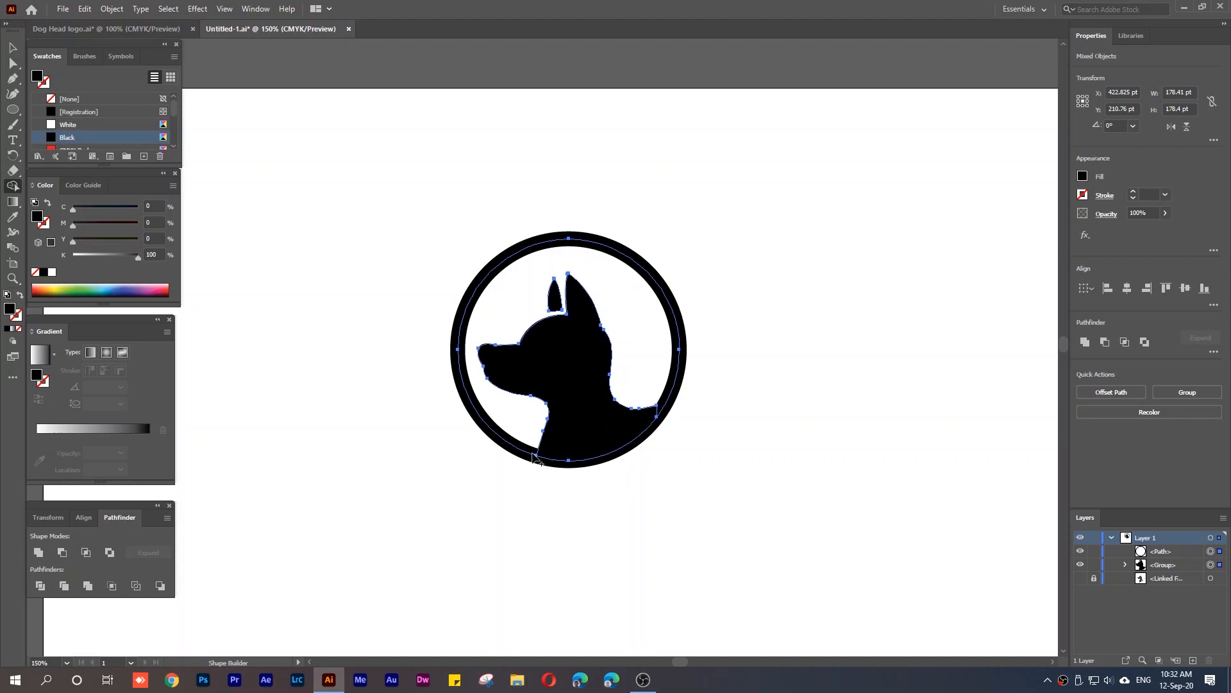
Try merging regions of the dog and the ring with Shape Builder, undoing each attempt.
{"action": "left_click", "coordinate": [545, 456]}
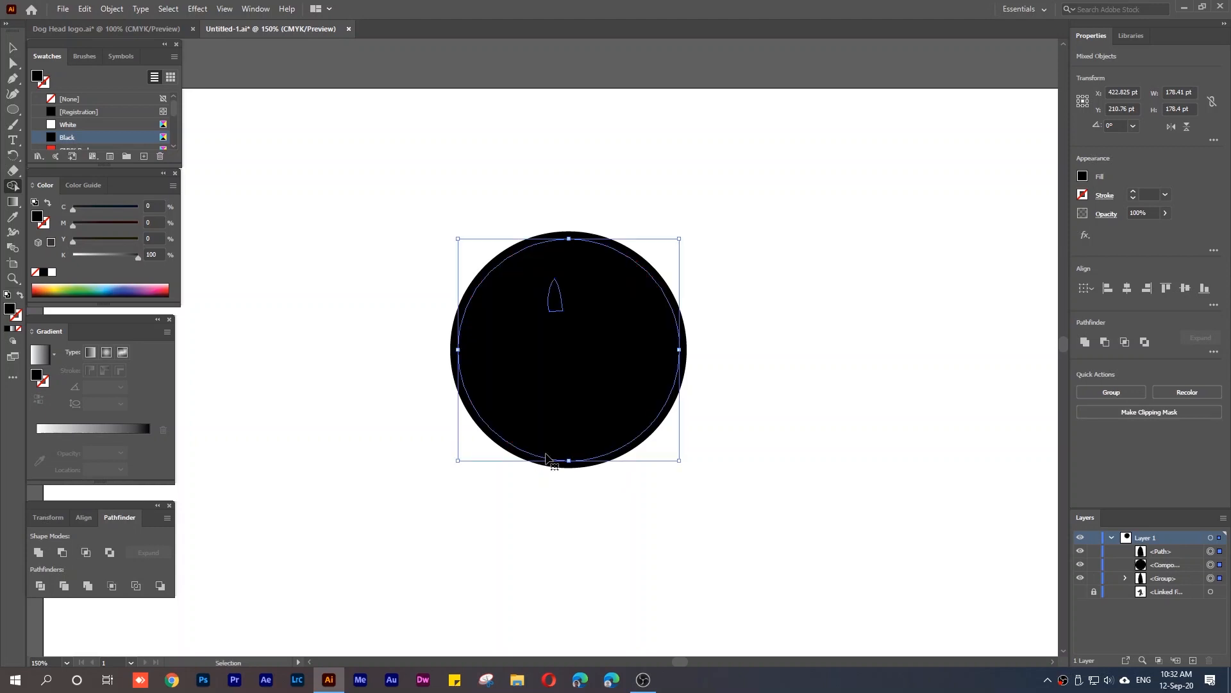
{"action": "key", "text": "ctrl+z"}
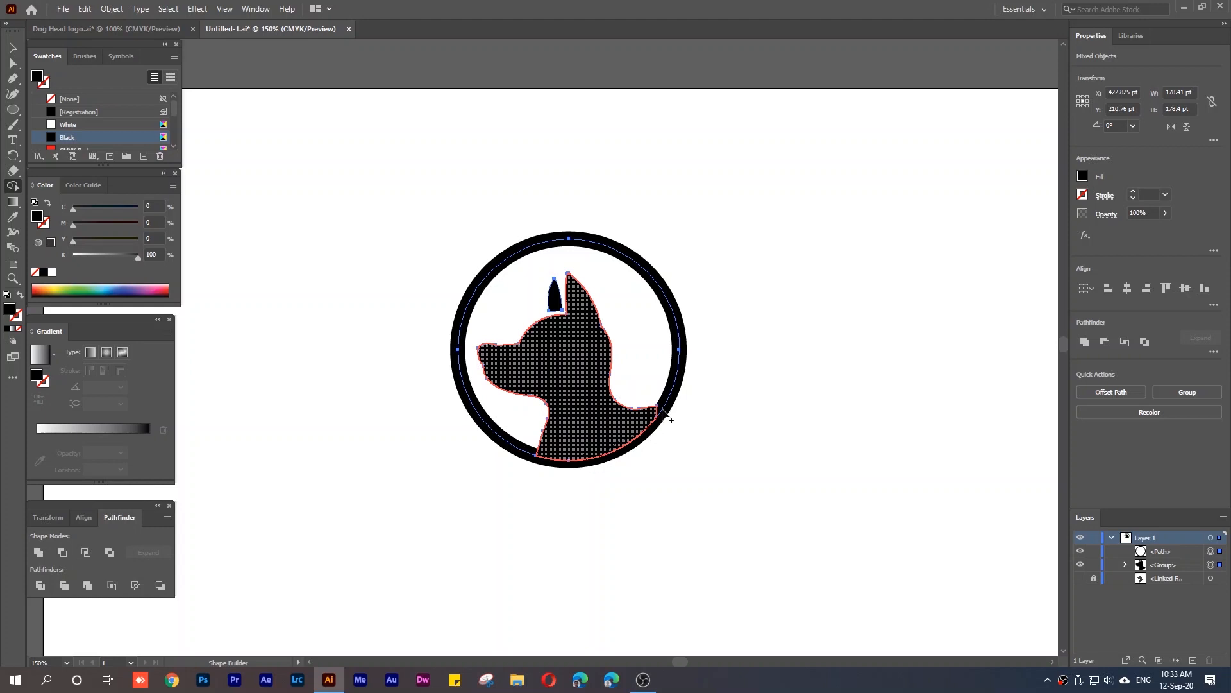
{"action": "left_click_drag", "start_coordinate": [664, 415], "coordinate": [619, 439]}
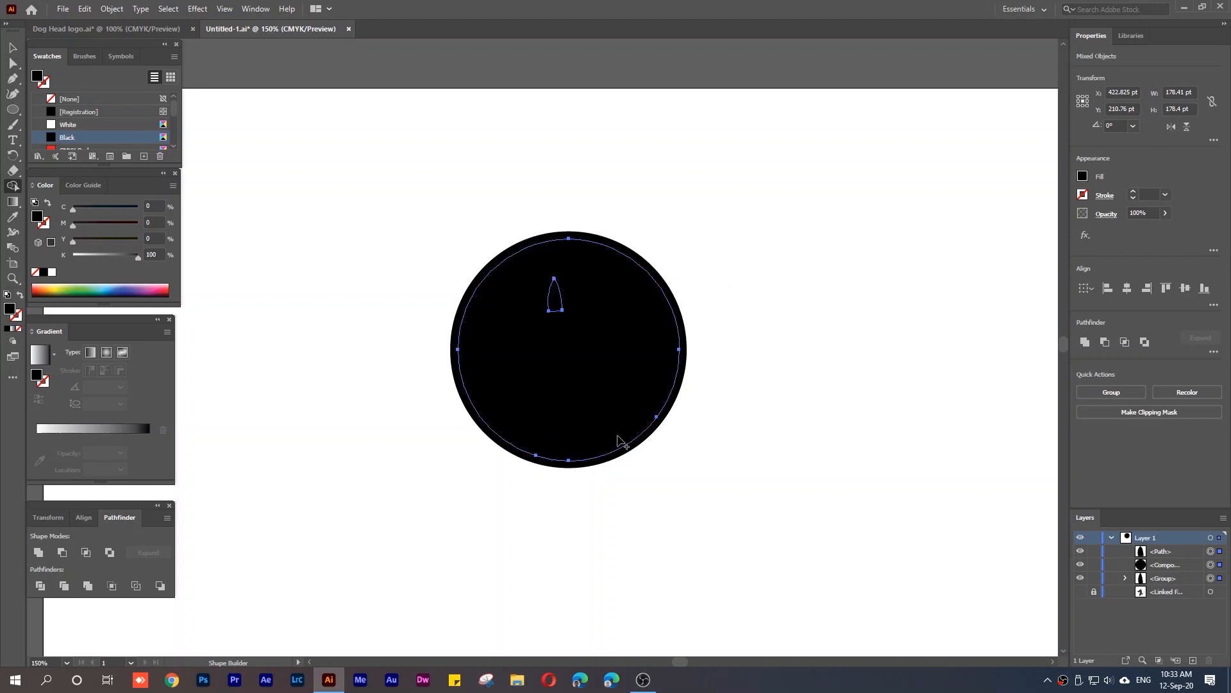
{"action": "key", "text": "ctrl+z"}
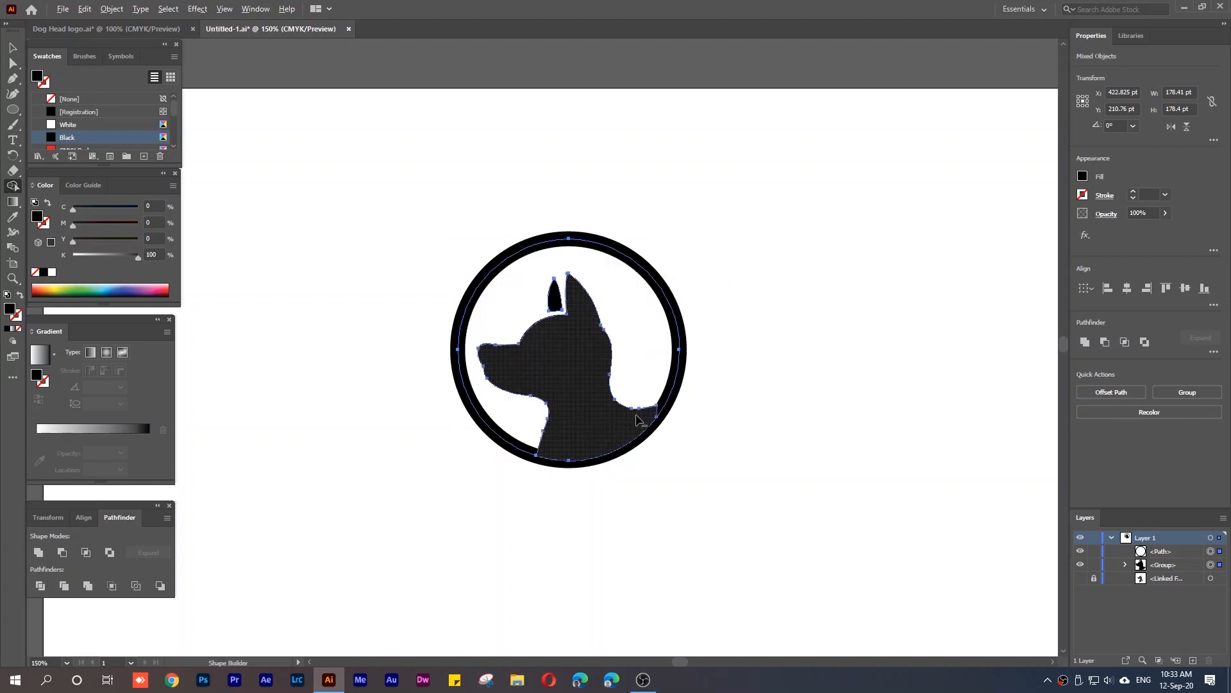
{"action": "scroll", "coordinate": [636, 417], "scroll_direction": "up", "scroll_amount": 2}
{"action": "scroll", "coordinate": [638, 421], "scroll_direction": "up", "scroll_amount": 1}
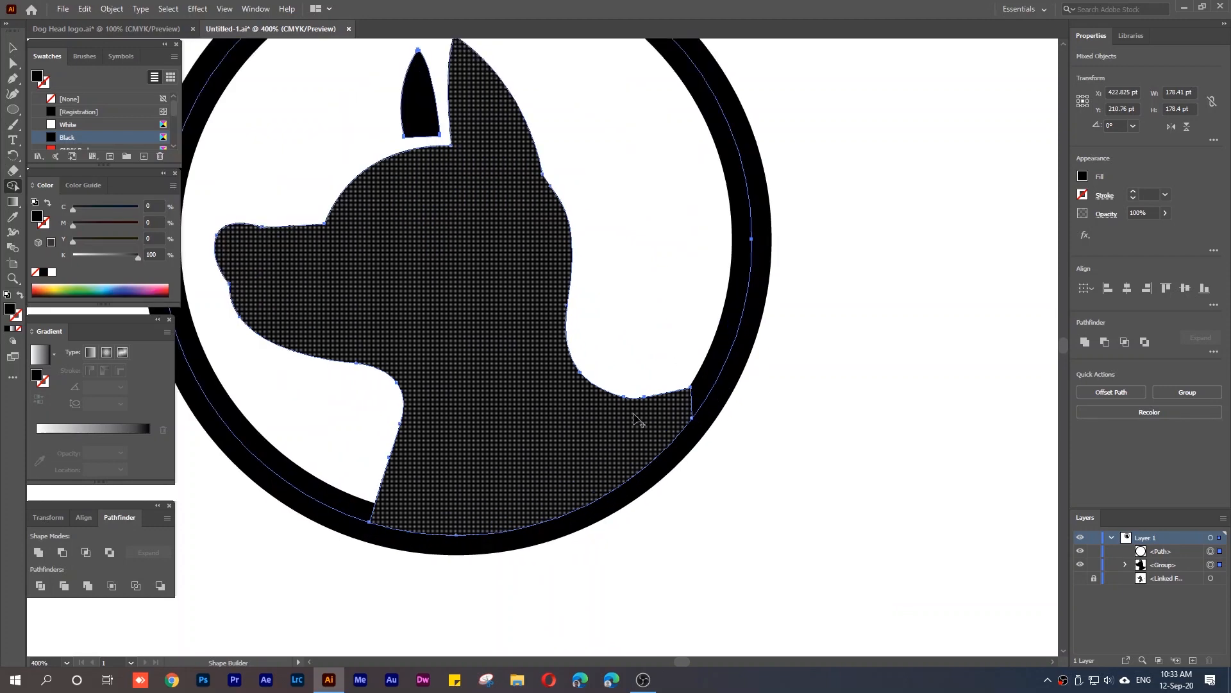
{"action": "scroll", "coordinate": [616, 421], "scroll_direction": "down", "scroll_amount": 1}
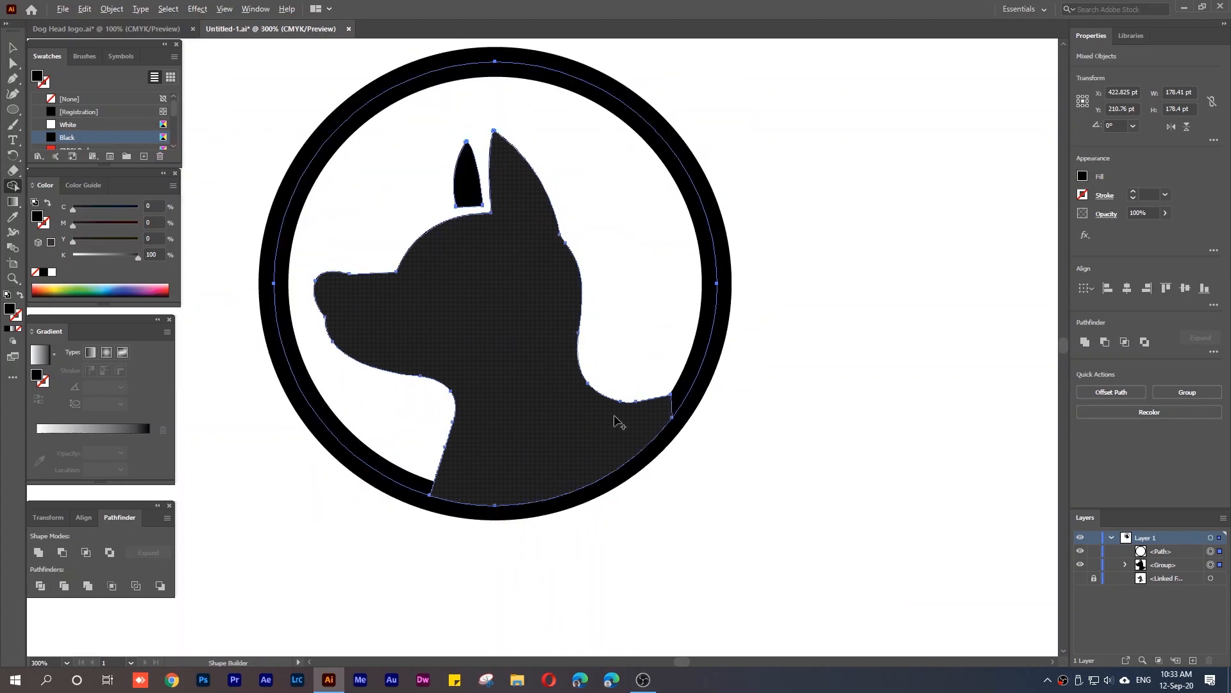
{"action": "left_click", "coordinate": [284, 337]}
{"action": "key", "text": "ctrl+z"}
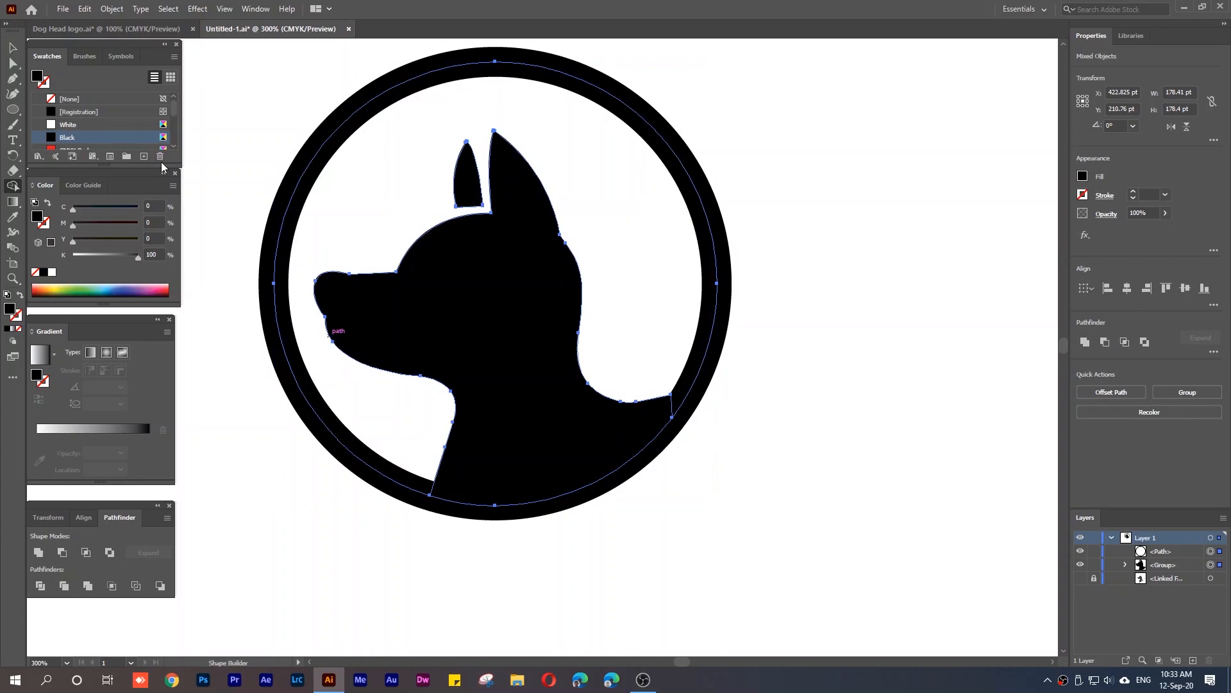
Set the circular ring's stroke weight to 11 pt.
{"action": "key", "text": "v"}
{"action": "left_click", "coordinate": [283, 150]}
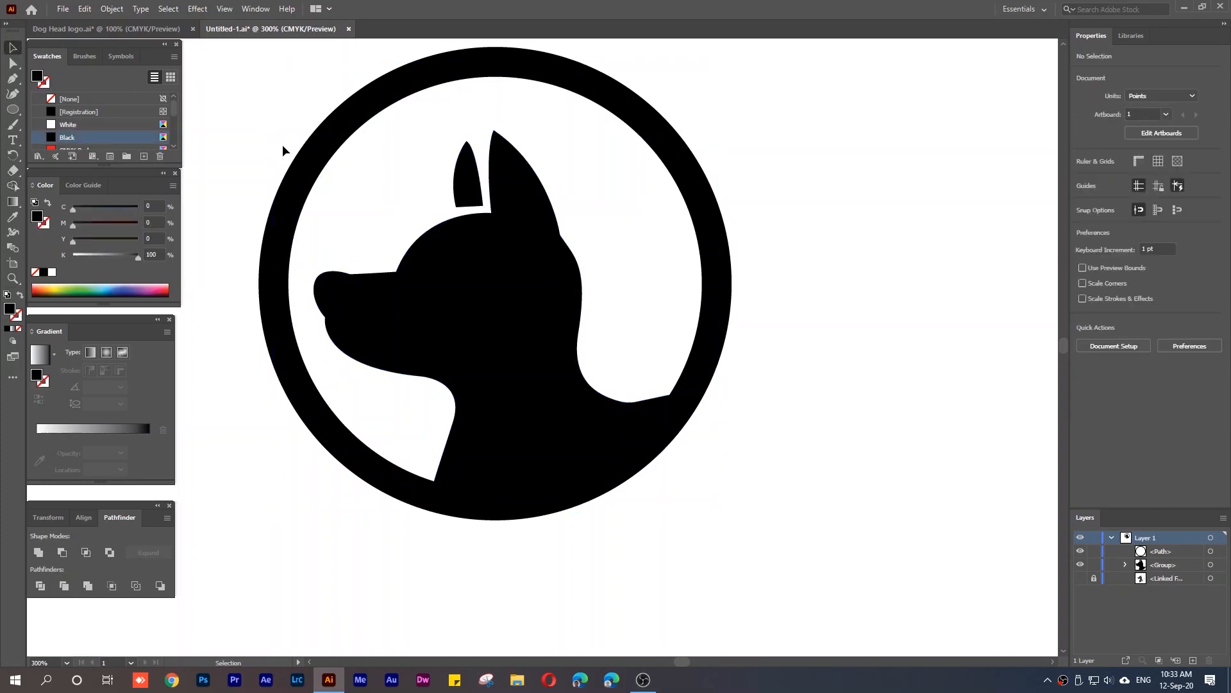
{"action": "left_click", "coordinate": [303, 172]}
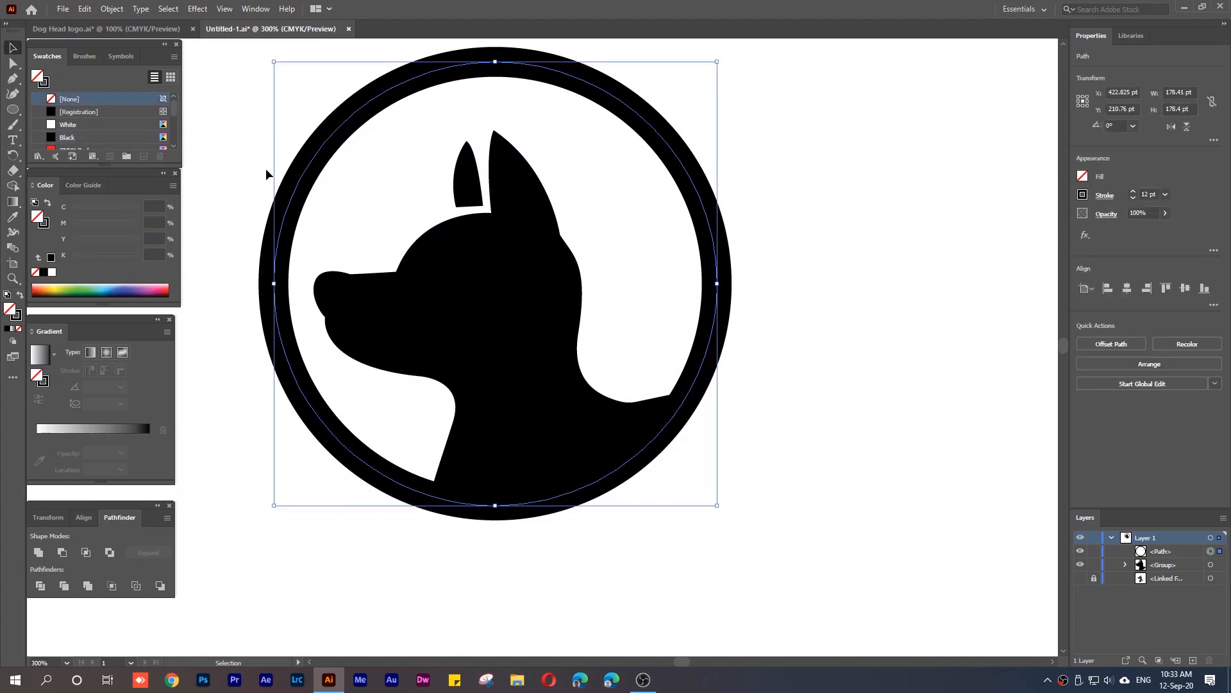
{"action": "left_click", "coordinate": [1133, 200]}
{"action": "left_click", "coordinate": [1133, 199]}
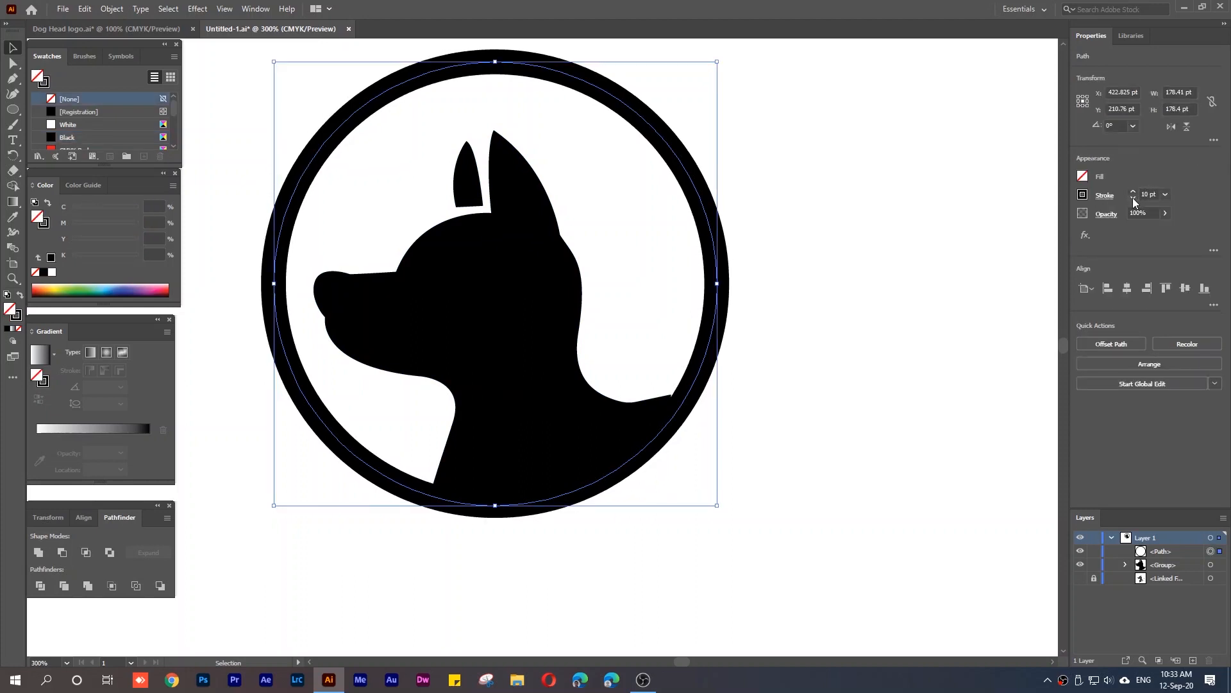
{"action": "left_click", "coordinate": [1133, 199]}
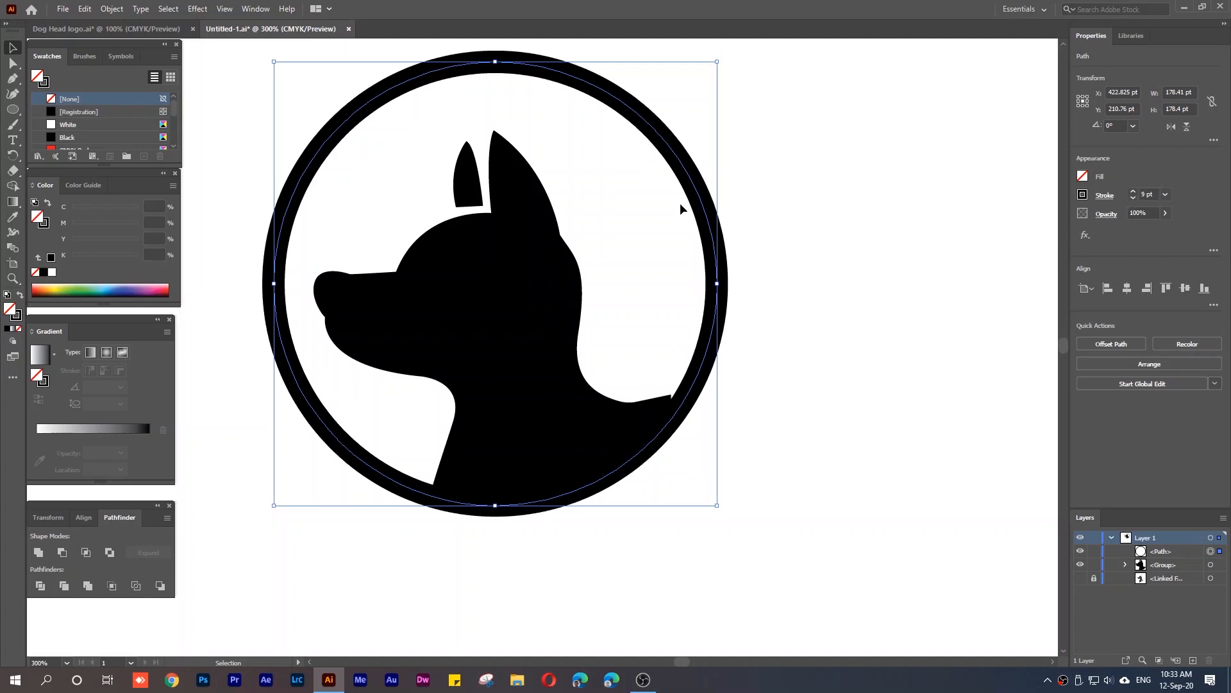
{"action": "left_click", "coordinate": [1133, 192]}
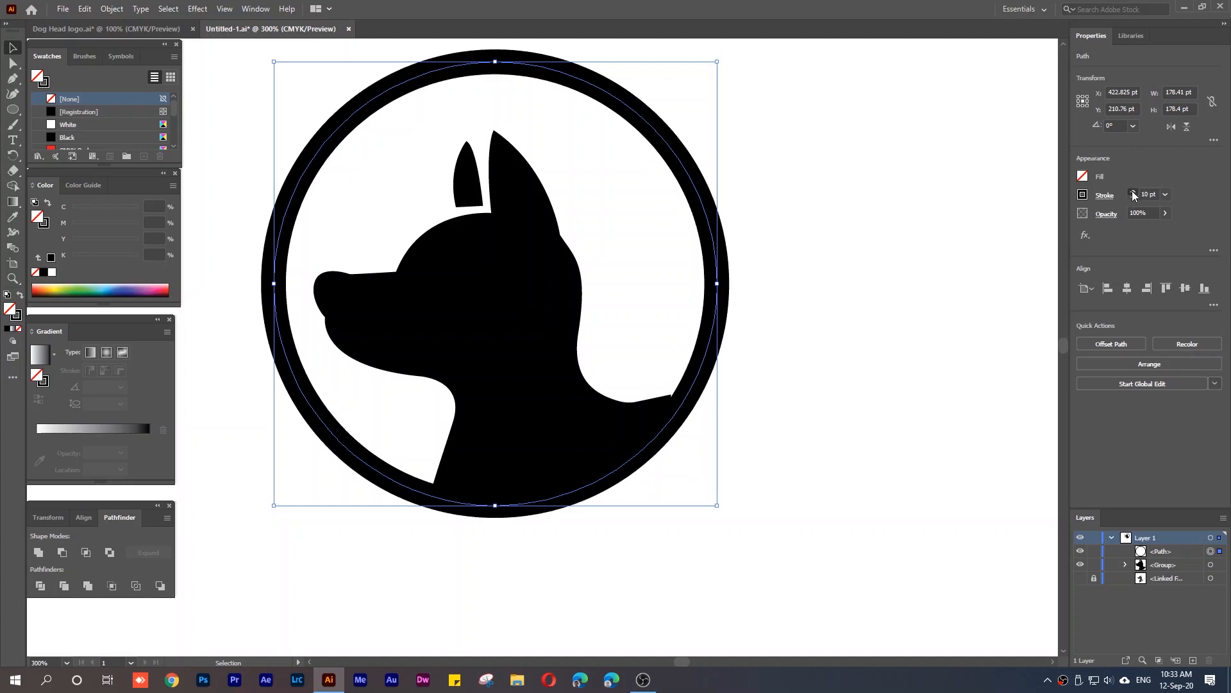
{"action": "left_click", "coordinate": [1133, 192]}
{"action": "left_click", "coordinate": [968, 344]}
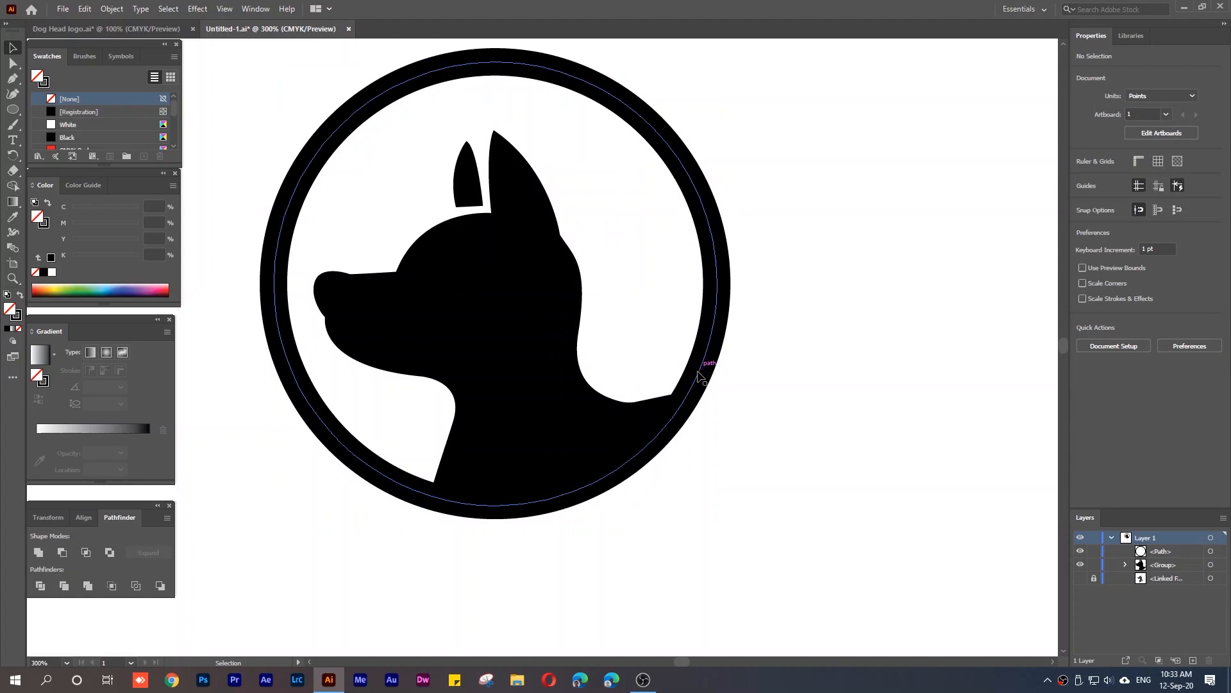
Expand the ring's fill and stroke into a filled shape.
{"action": "left_click", "coordinate": [699, 377]}
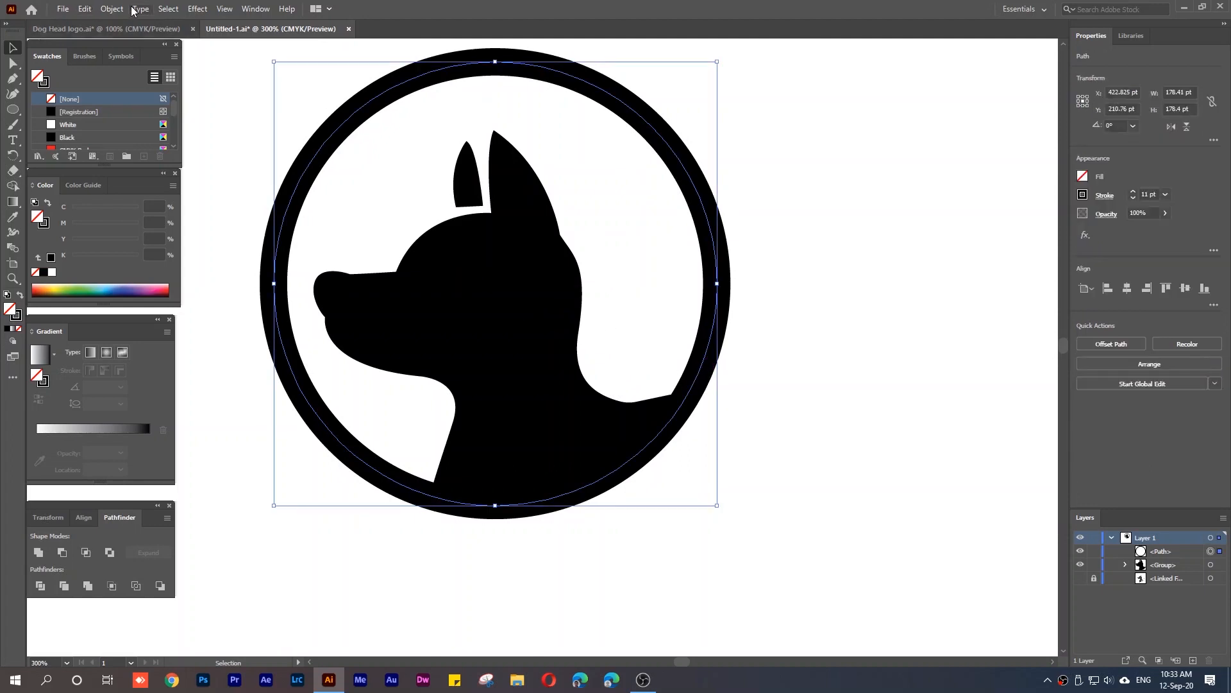
{"action": "left_click", "coordinate": [112, 9]}
{"action": "left_click", "coordinate": [128, 159]}
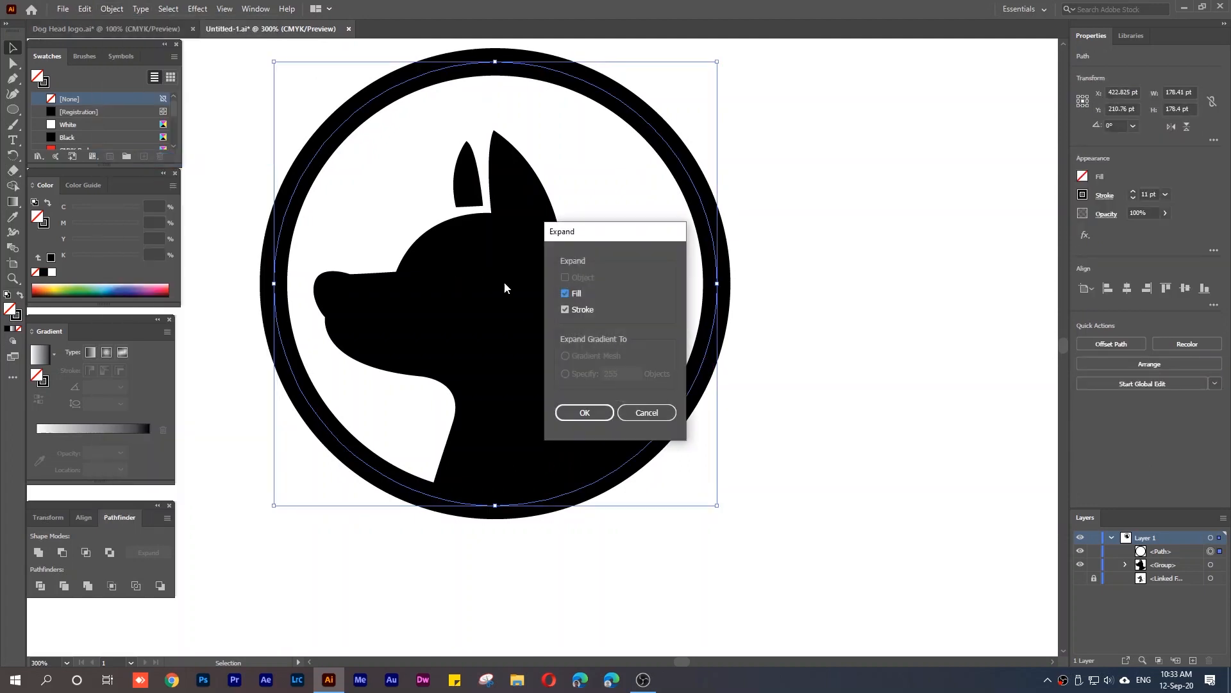
{"action": "left_click", "coordinate": [585, 413]}
{"action": "left_click", "coordinate": [662, 383]}
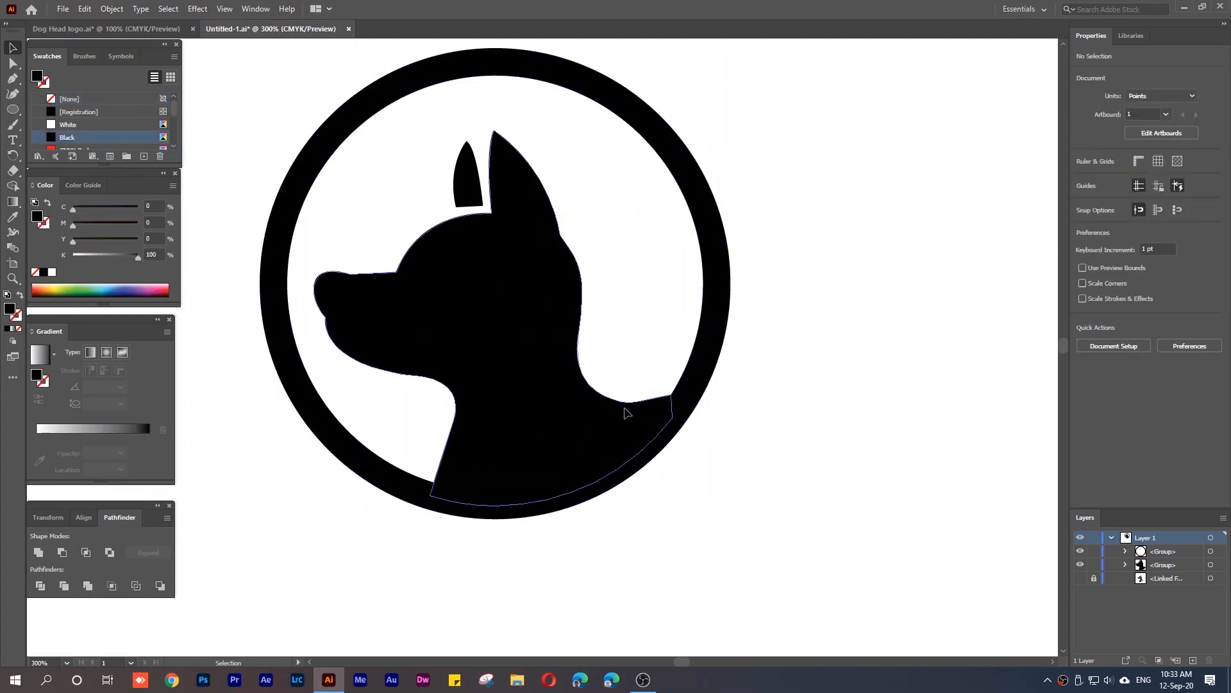
Merge the overlapping regions of the dog's neck and the ring with Shape Builder, using both shapes.
{"action": "left_click", "coordinate": [626, 407]}
{"action": "left_click_drag", "start_coordinate": [800, 434], "coordinate": [483, 322]}
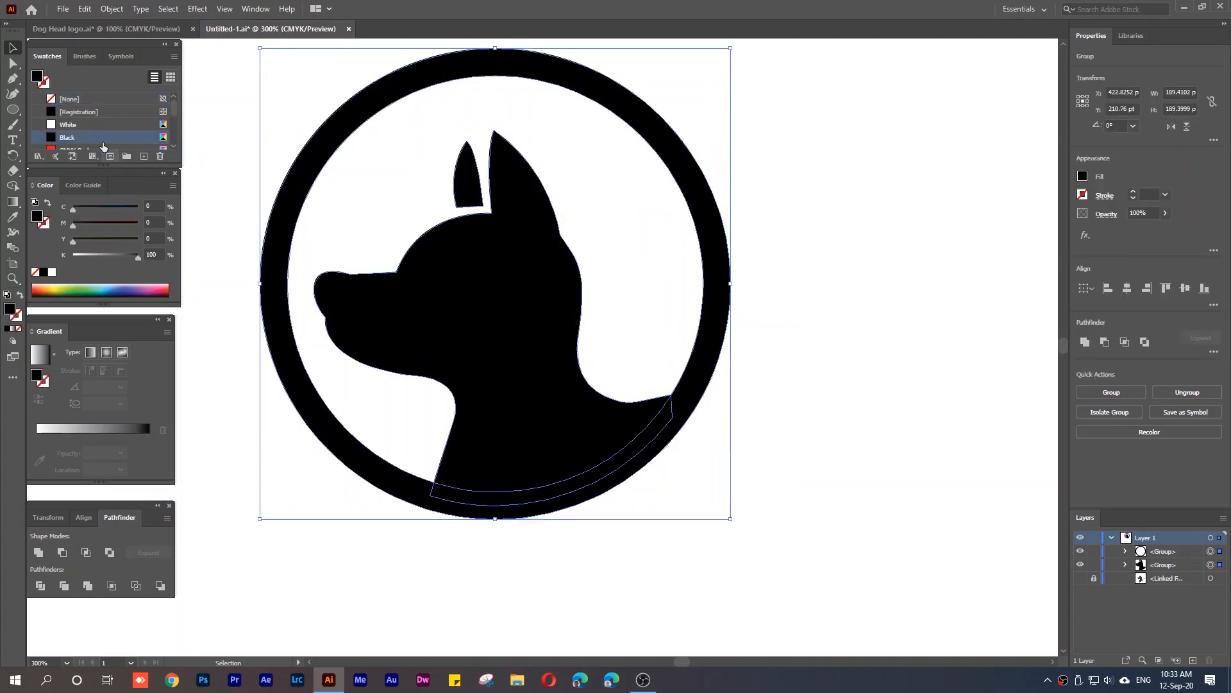
{"action": "left_click", "coordinate": [12, 185]}
{"action": "left_click_drag", "start_coordinate": [418, 482], "coordinate": [447, 502]}
{"action": "left_click_drag", "start_coordinate": [571, 457], "coordinate": [583, 475]}
{"action": "key", "text": "v"}
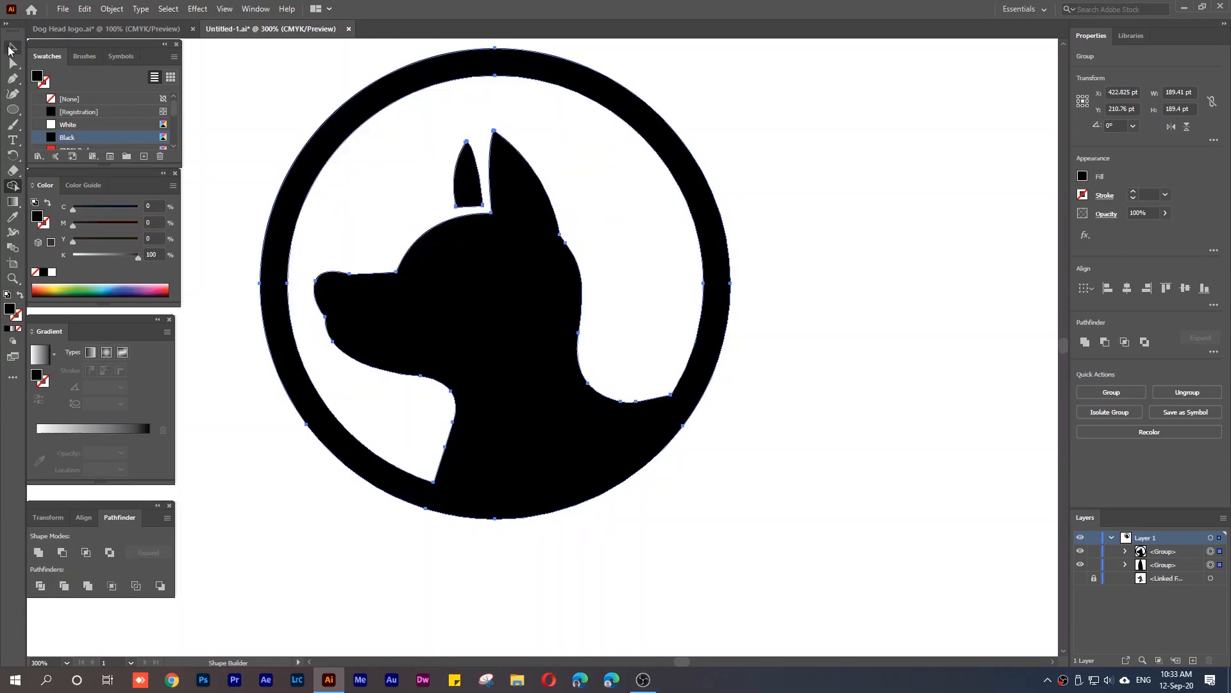
{"action": "left_click", "coordinate": [226, 113]}
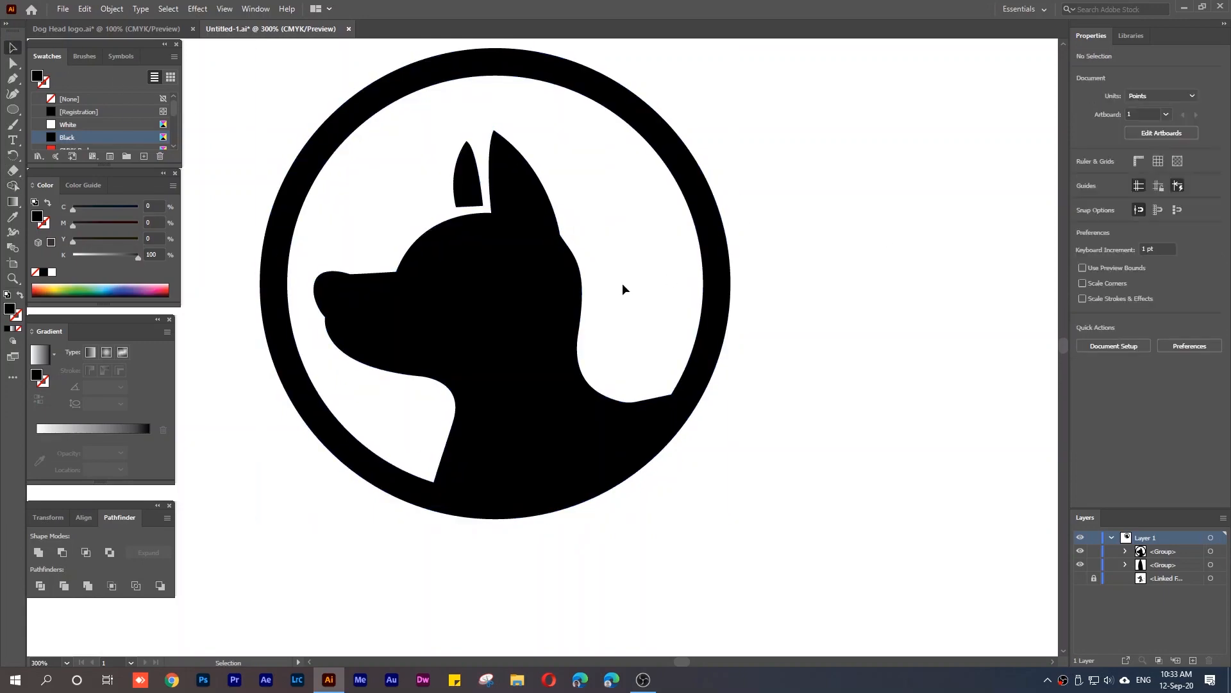
Try moving the merged ring and dog across the artboard's right edge, and undo the move.
{"action": "left_click", "coordinate": [466, 193]}
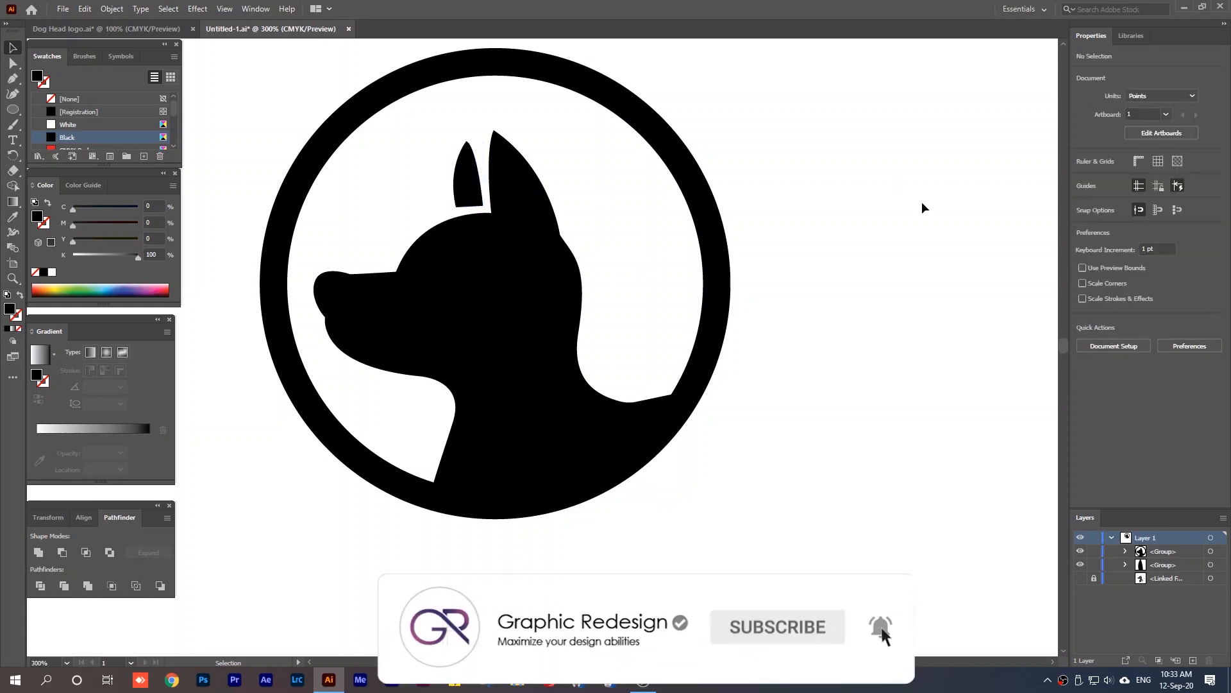
{"action": "key", "text": "ctrl+minus"}
{"action": "key", "text": "ctrl+minus"}
{"action": "key", "text": "ctrl+minus"}
{"action": "key", "text": "ctrl+minus"}
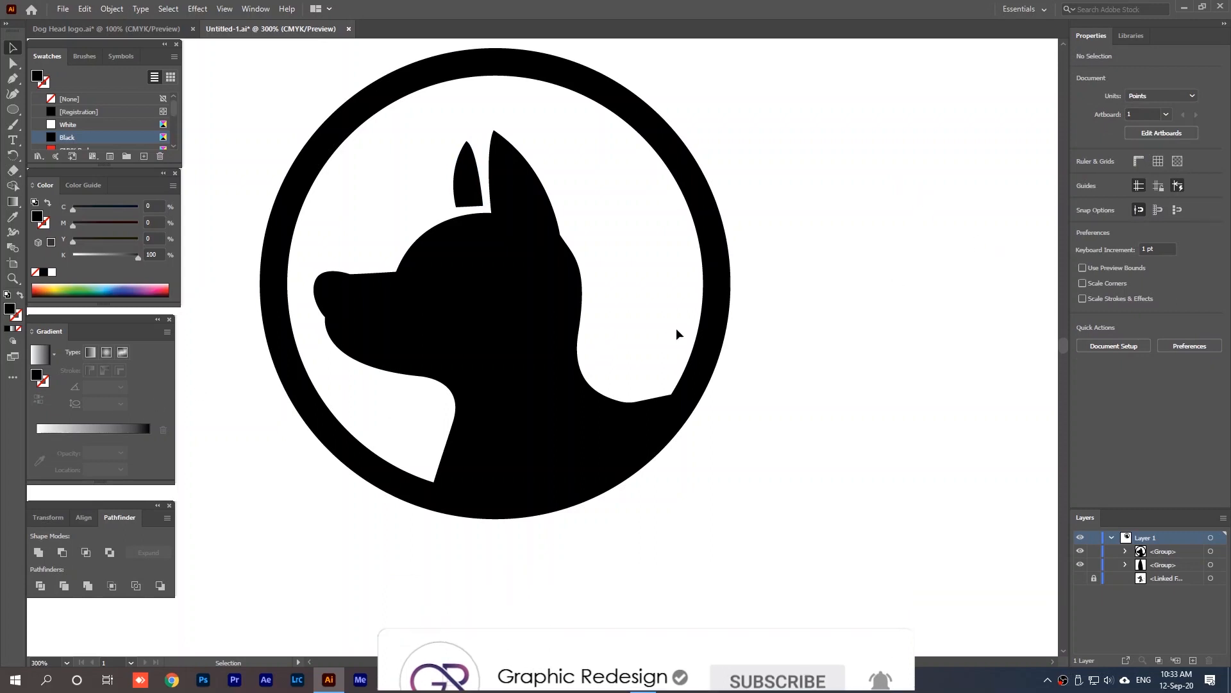
{"action": "left_click_drag", "start_coordinate": [611, 356], "coordinate": [608, 356]}
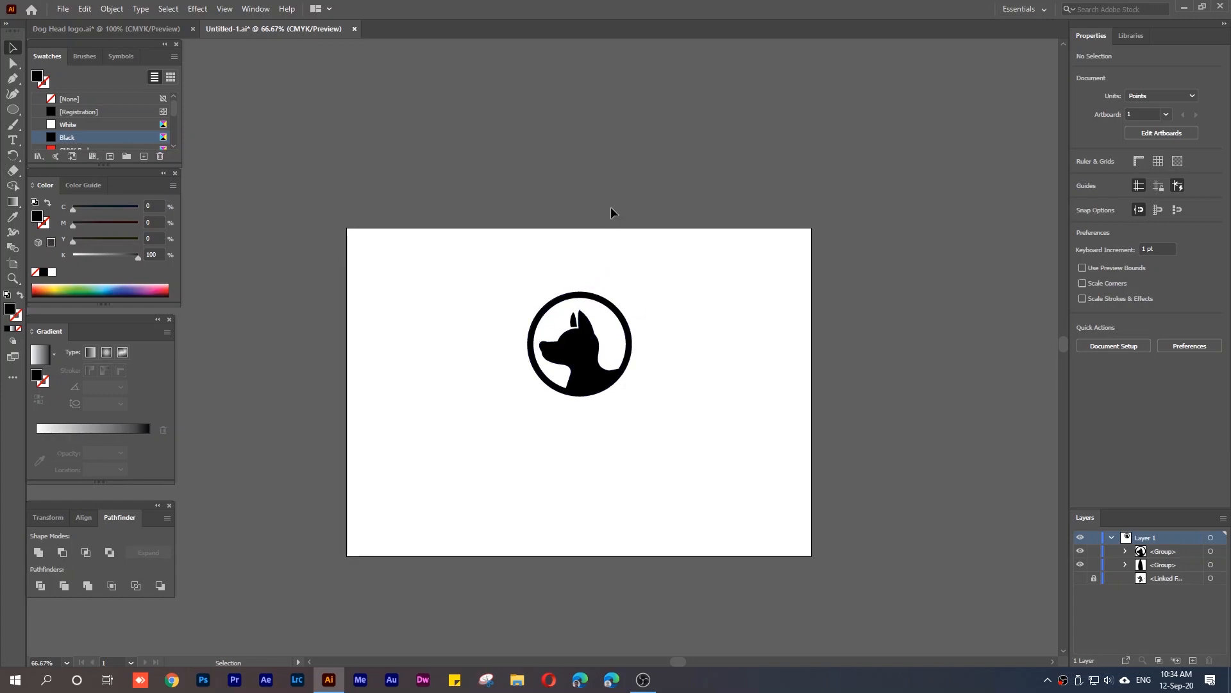
{"action": "left_click", "coordinate": [577, 299]}
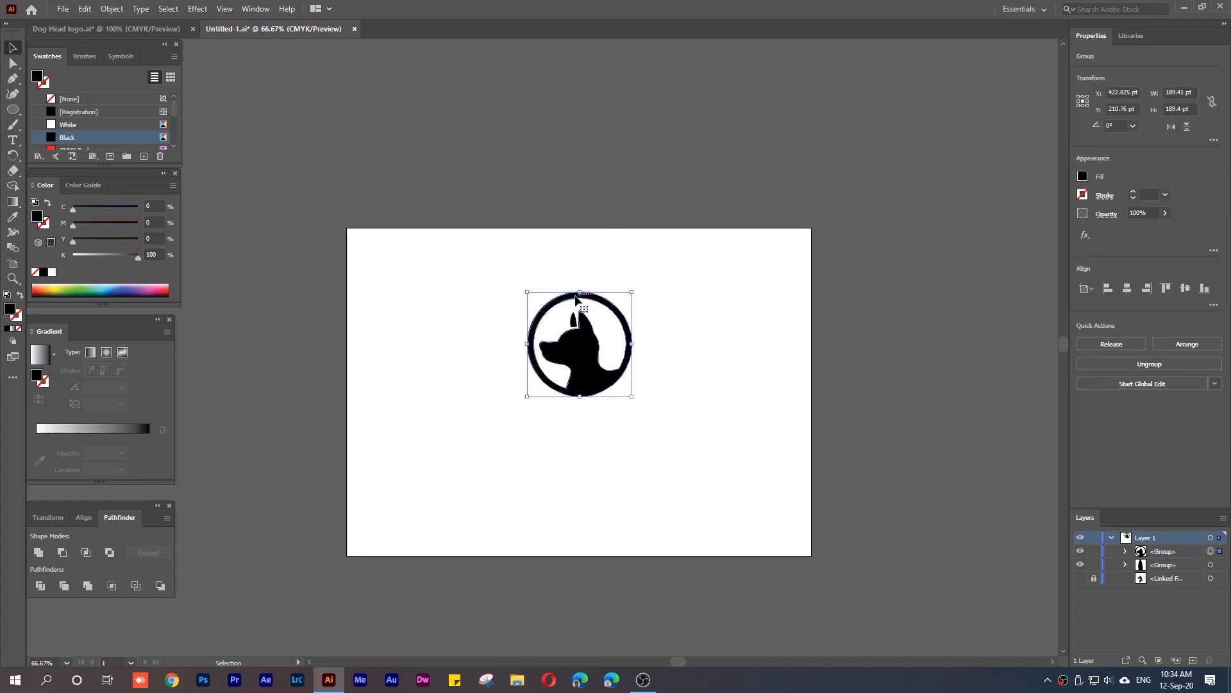
{"action": "left_click_drag", "start_coordinate": [576, 300], "coordinate": [829, 272]}
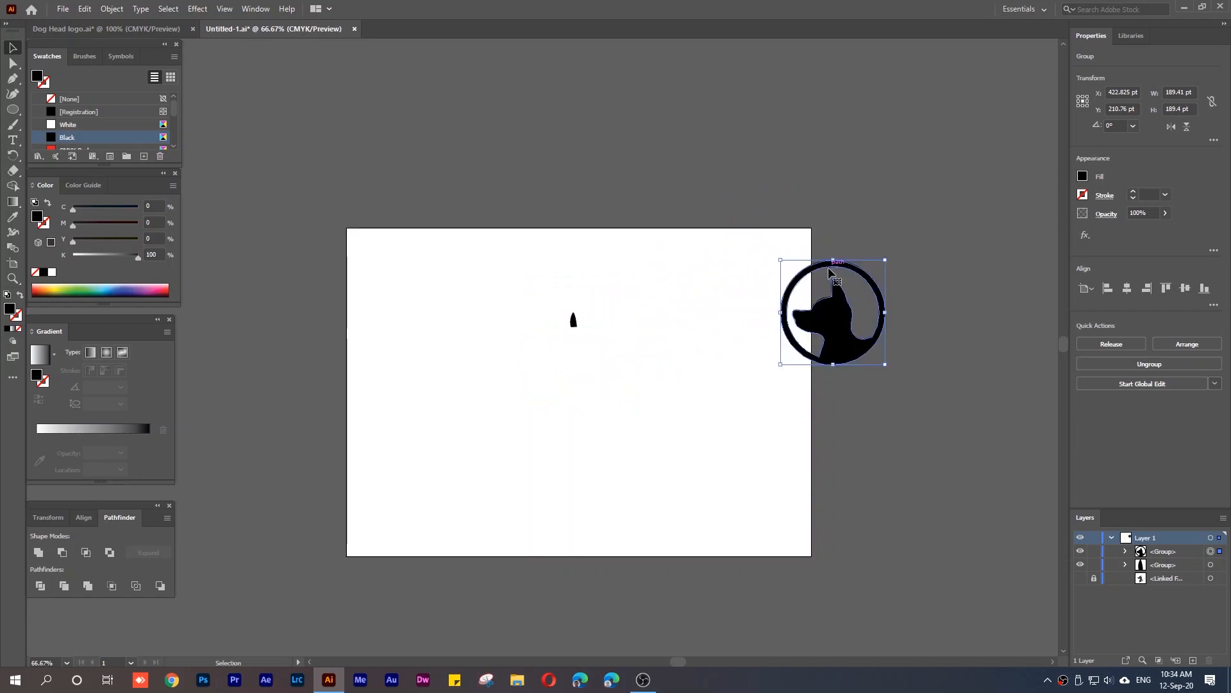
{"action": "key", "text": "ctrl+z"}
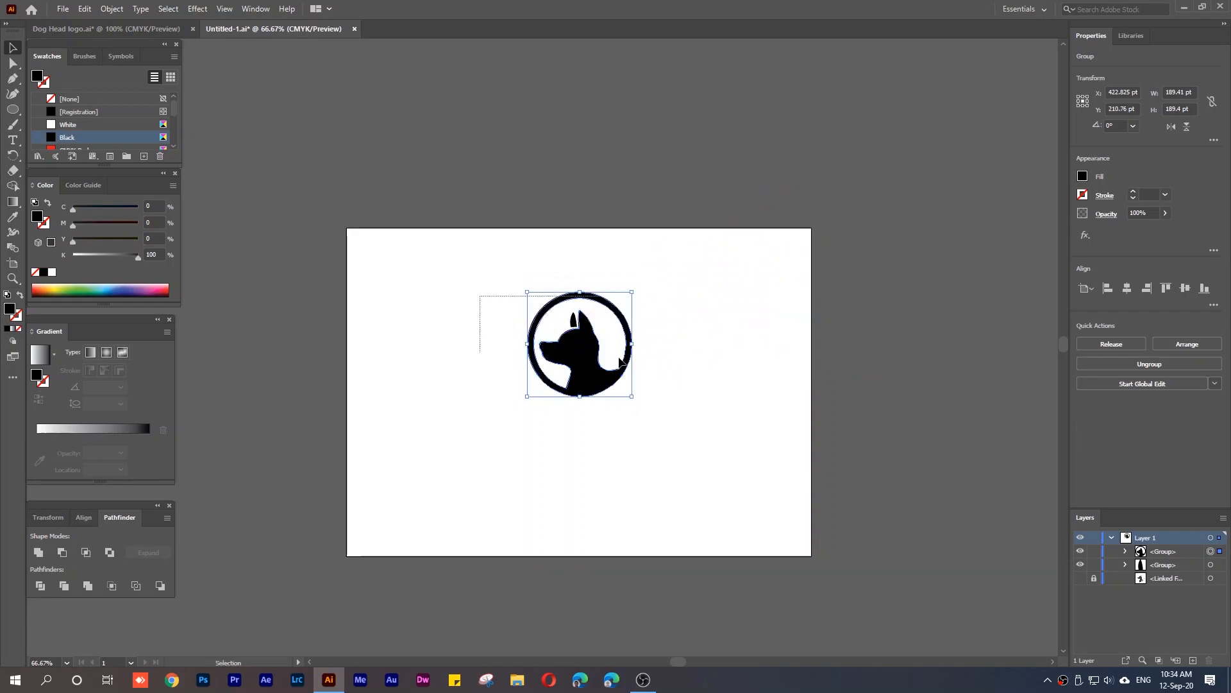
Group all the dog logo pieces, including the separate ear, and move the logo off the artboard beside its upper right corner.
{"action": "left_click_drag", "start_coordinate": [619, 358], "coordinate": [632, 359]}
{"action": "key", "text": "ctrl+g"}
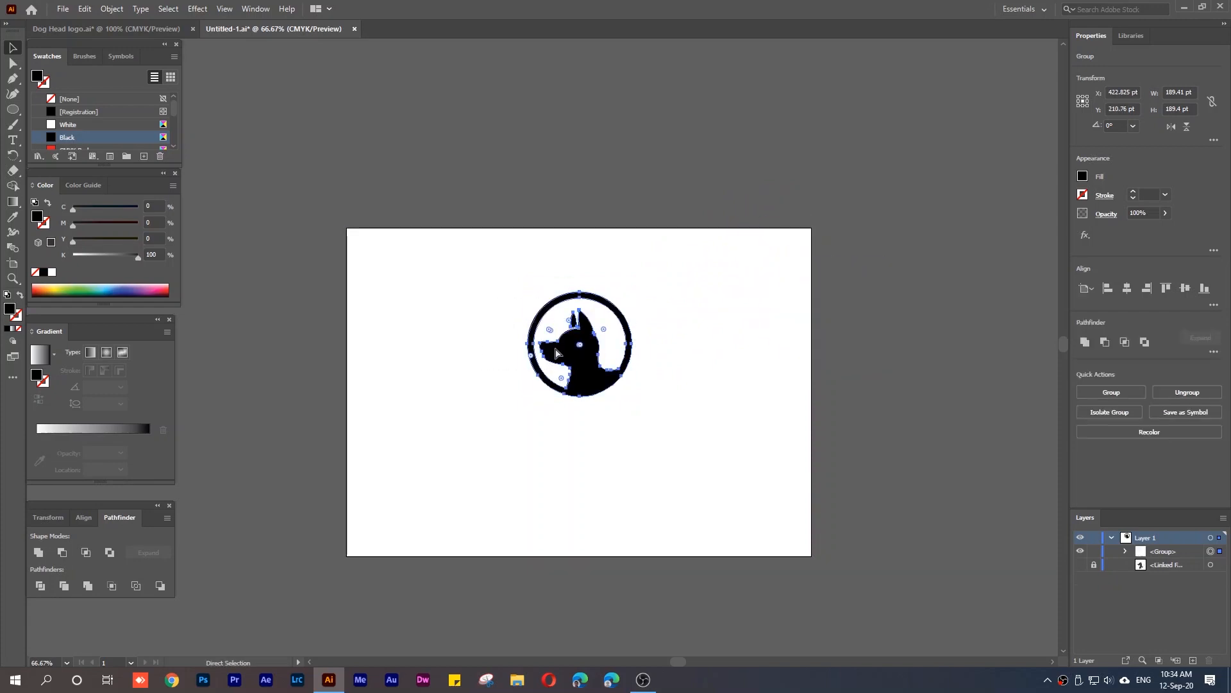
{"action": "key", "text": "v"}
{"action": "left_click_drag", "start_coordinate": [555, 352], "coordinate": [847, 262]}
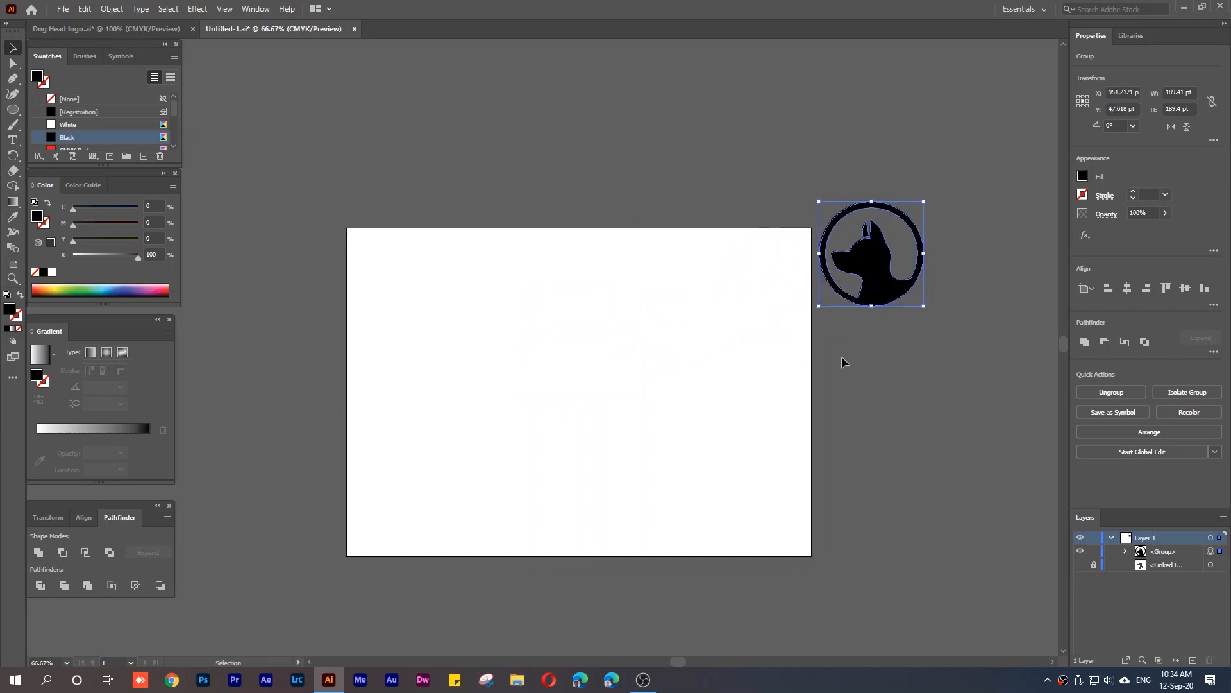
{"action": "left_click", "coordinate": [842, 358]}
{"action": "left_click", "coordinate": [880, 268]}
{"action": "left_click", "coordinate": [864, 398]}
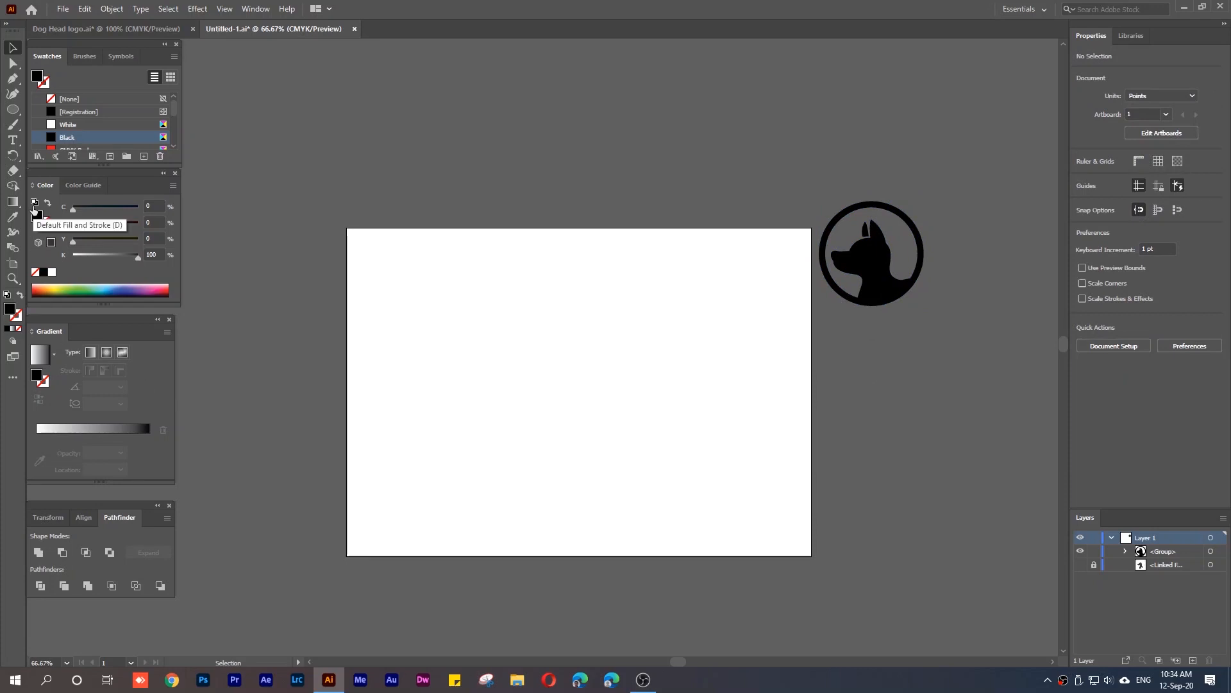
Draw a black circle about 160 pt wide on the artboard and stretch its top anchor upward into a teardrop about 297 pt tall.
{"action": "left_click", "coordinate": [13, 111]}
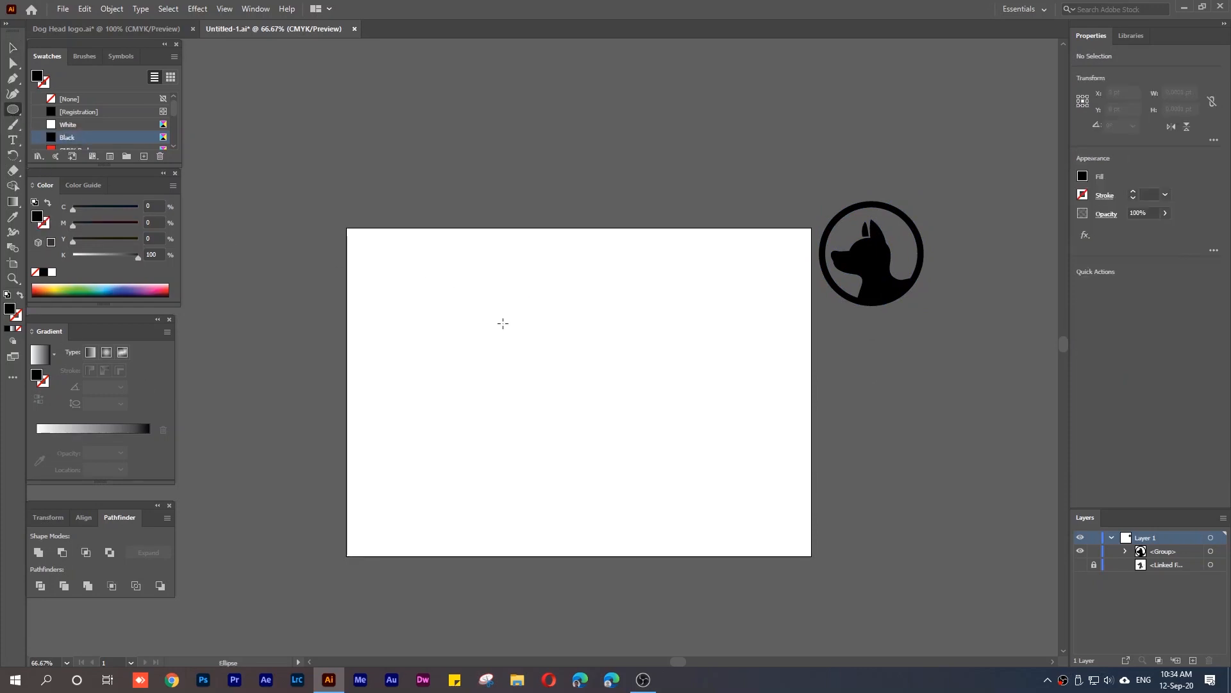
{"action": "left_click_drag", "start_coordinate": [509, 334], "coordinate": [578, 425]}
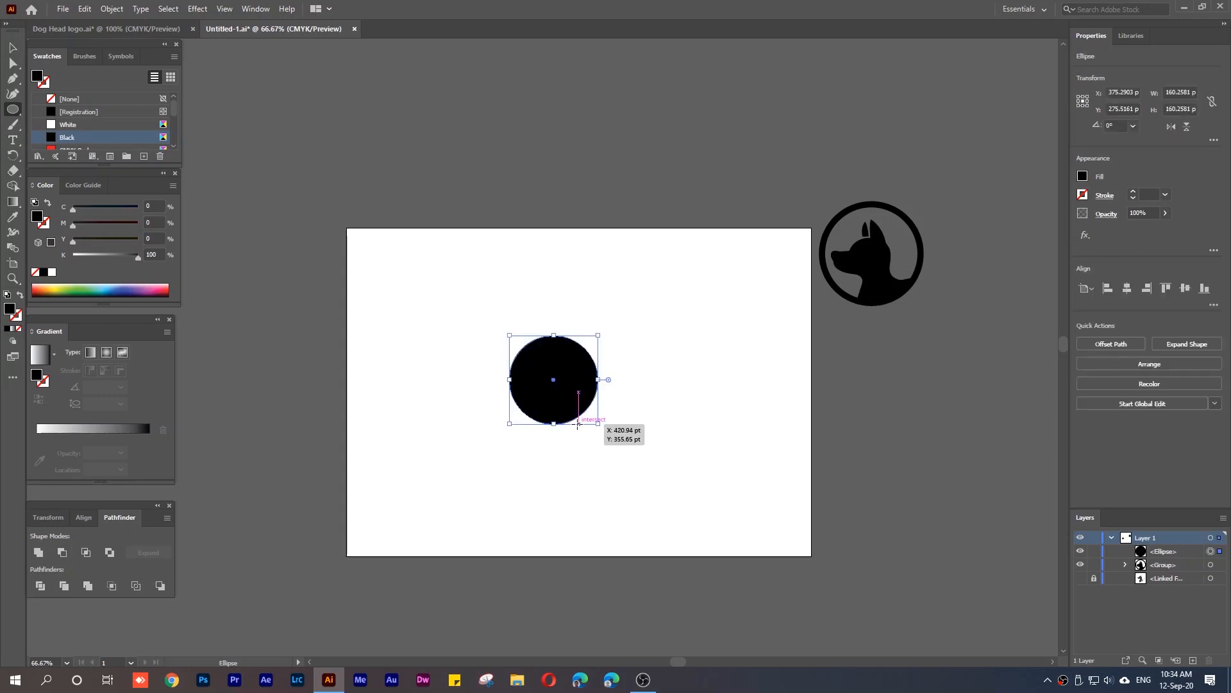
{"action": "left_click", "coordinate": [17, 64]}
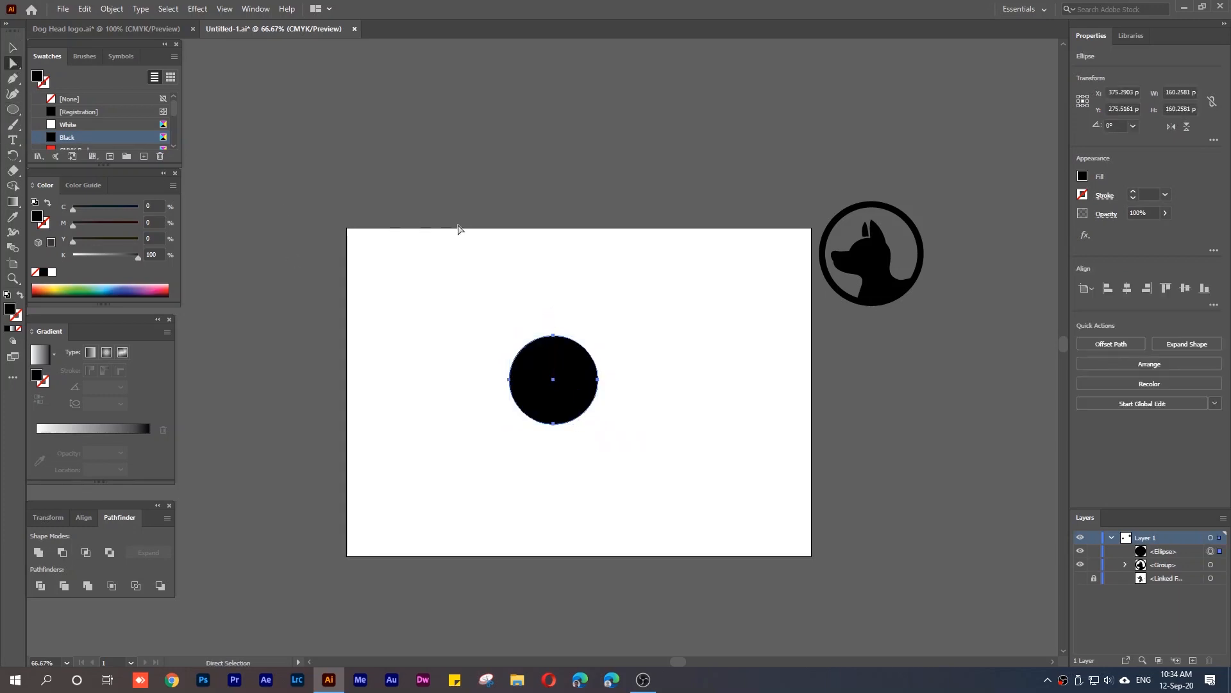
{"action": "left_click", "coordinate": [553, 335]}
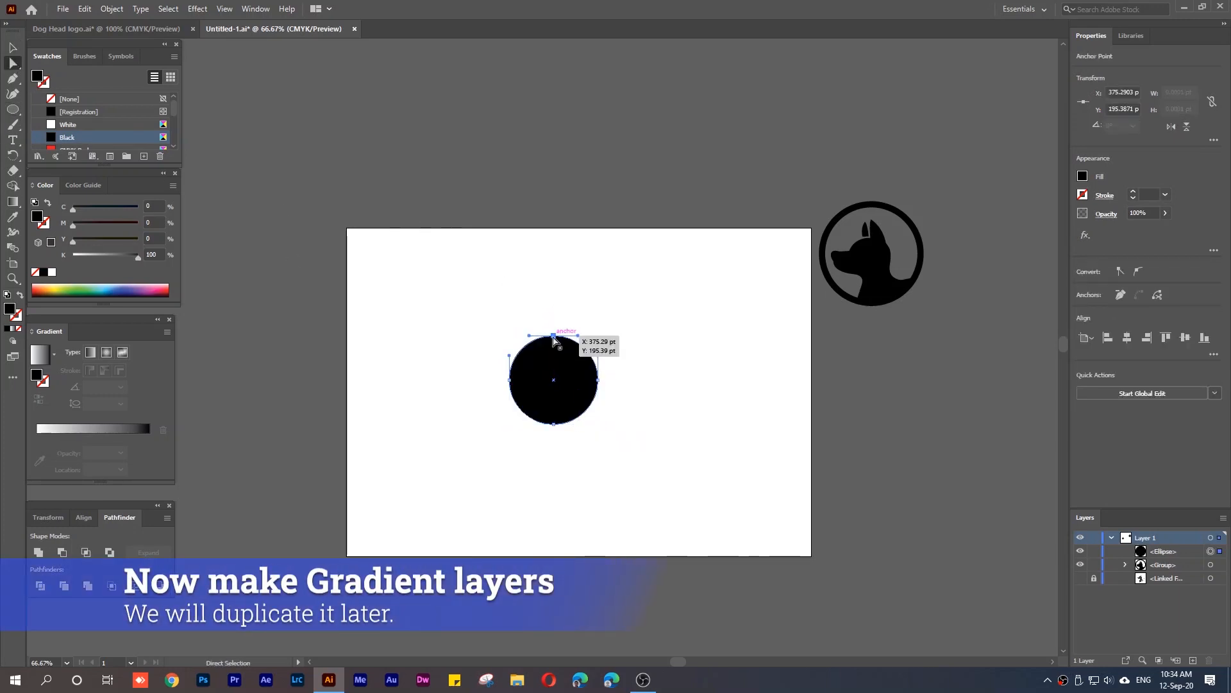
{"action": "left_click_drag", "start_coordinate": [553, 336], "coordinate": [553, 263]}
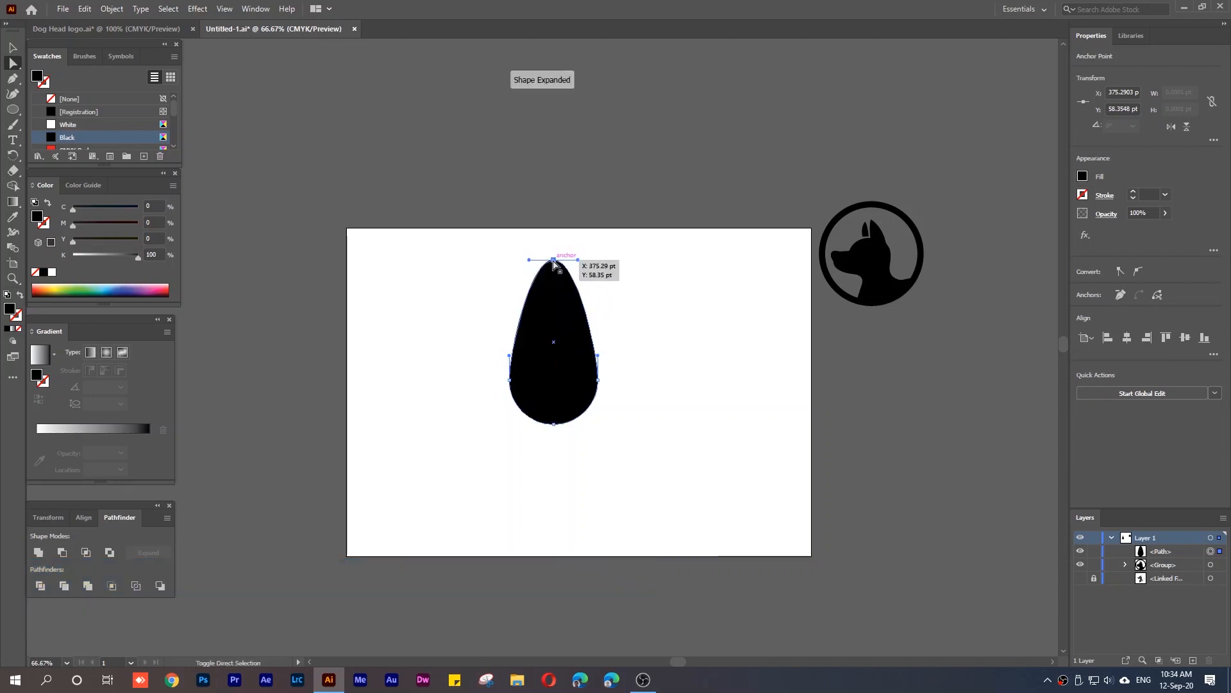
{"action": "left_click", "coordinate": [610, 358]}
Fill the teardrop with a linear gradient and add a middle color stop at about 47%.
{"action": "left_click", "coordinate": [581, 378]}
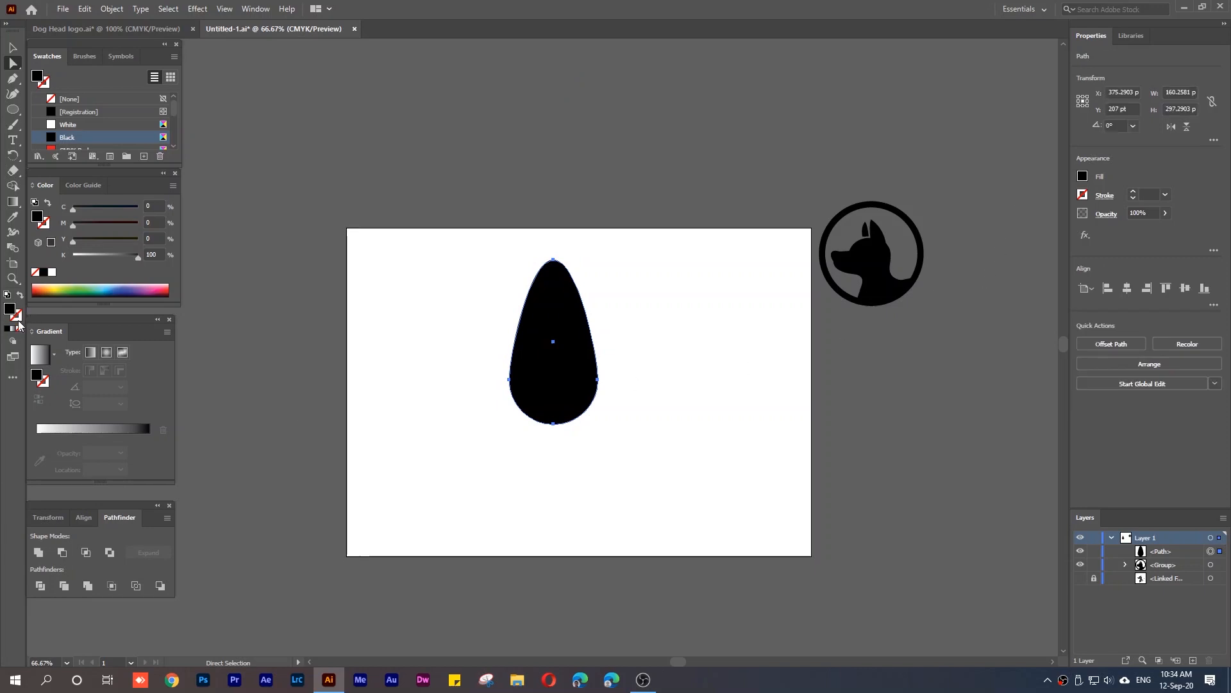
{"action": "left_click", "coordinate": [89, 353]}
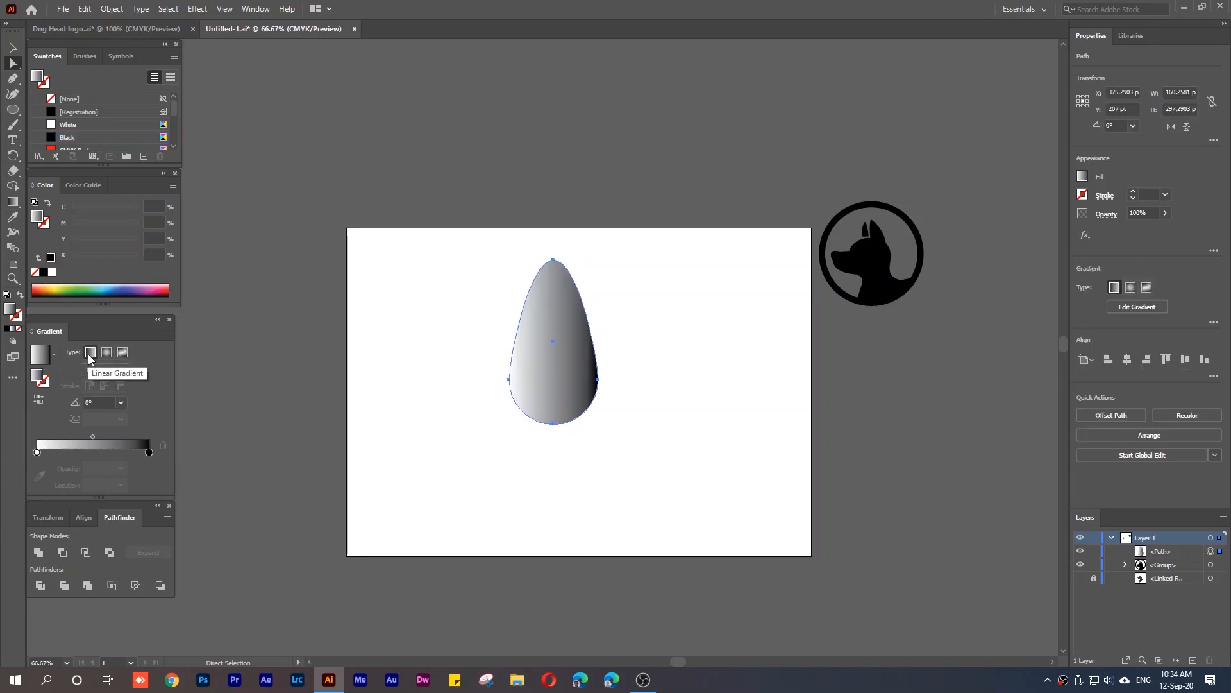
{"action": "left_click", "coordinate": [95, 452]}
{"action": "left_click_drag", "start_coordinate": [95, 452], "coordinate": [90, 452]}
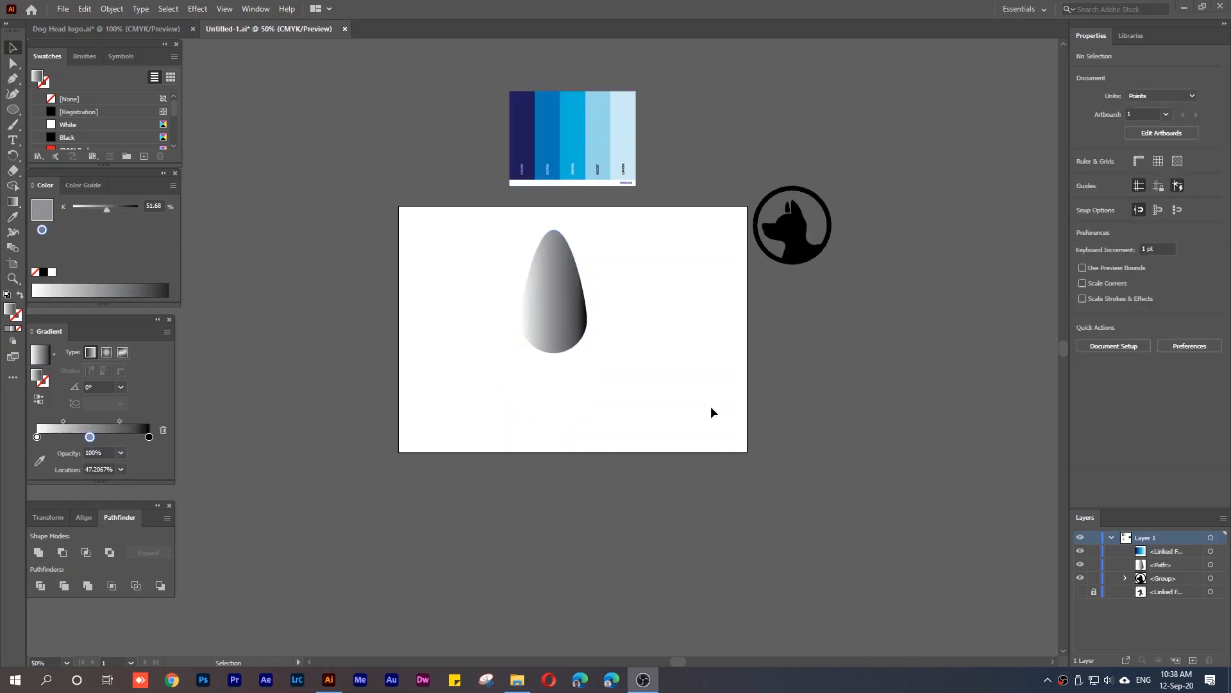
Color the gradient's first stop with the medium blue sampled from the second stripe of the palette image.
{"action": "left_click", "coordinate": [101, 409]}
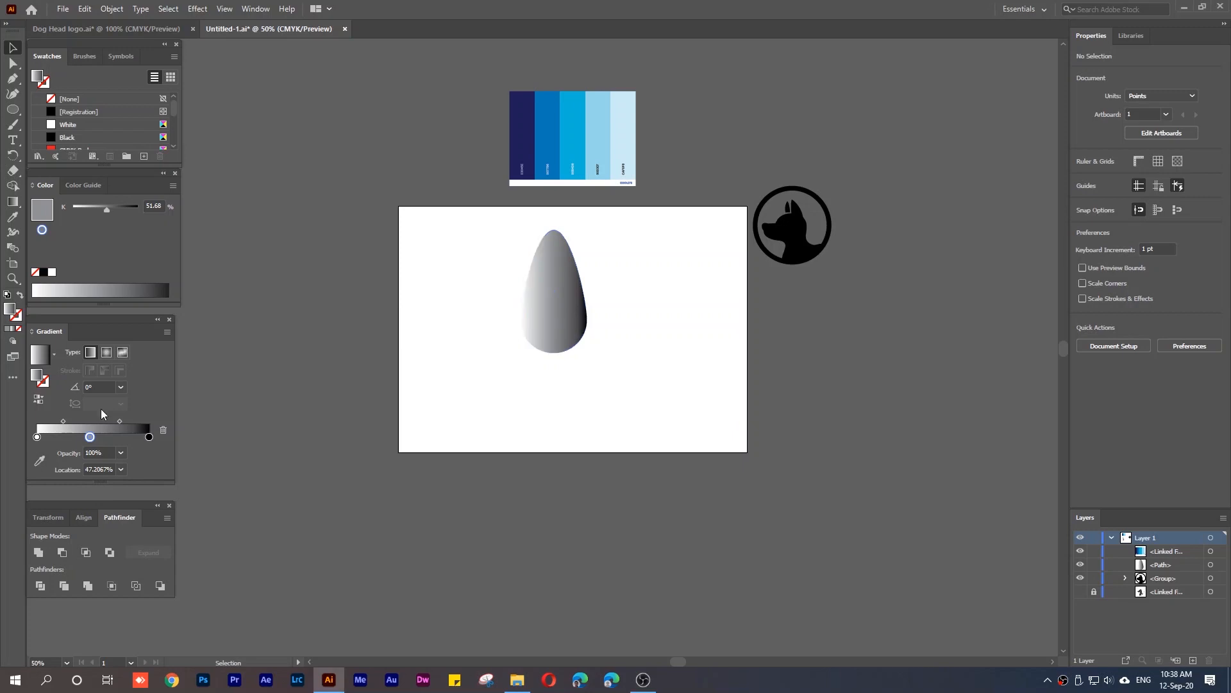
{"action": "left_click", "coordinate": [37, 437]}
{"action": "double_click", "coordinate": [36, 437]}
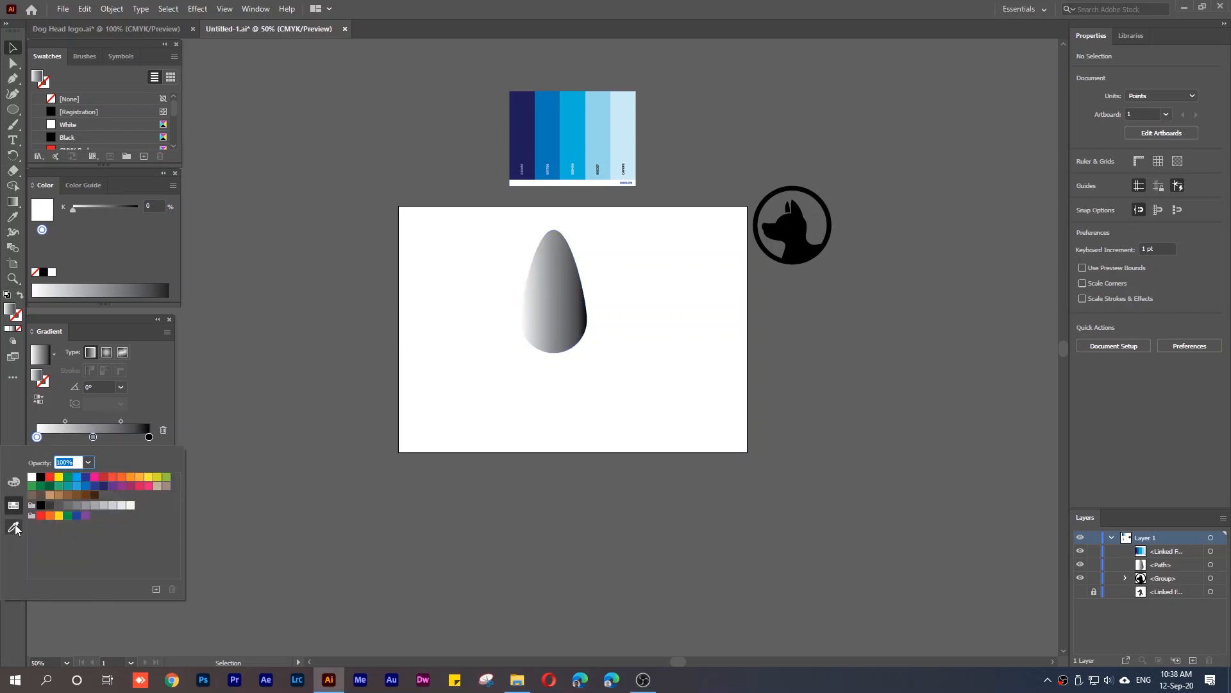
{"action": "left_click", "coordinate": [39, 461]}
{"action": "left_click", "coordinate": [551, 133]}
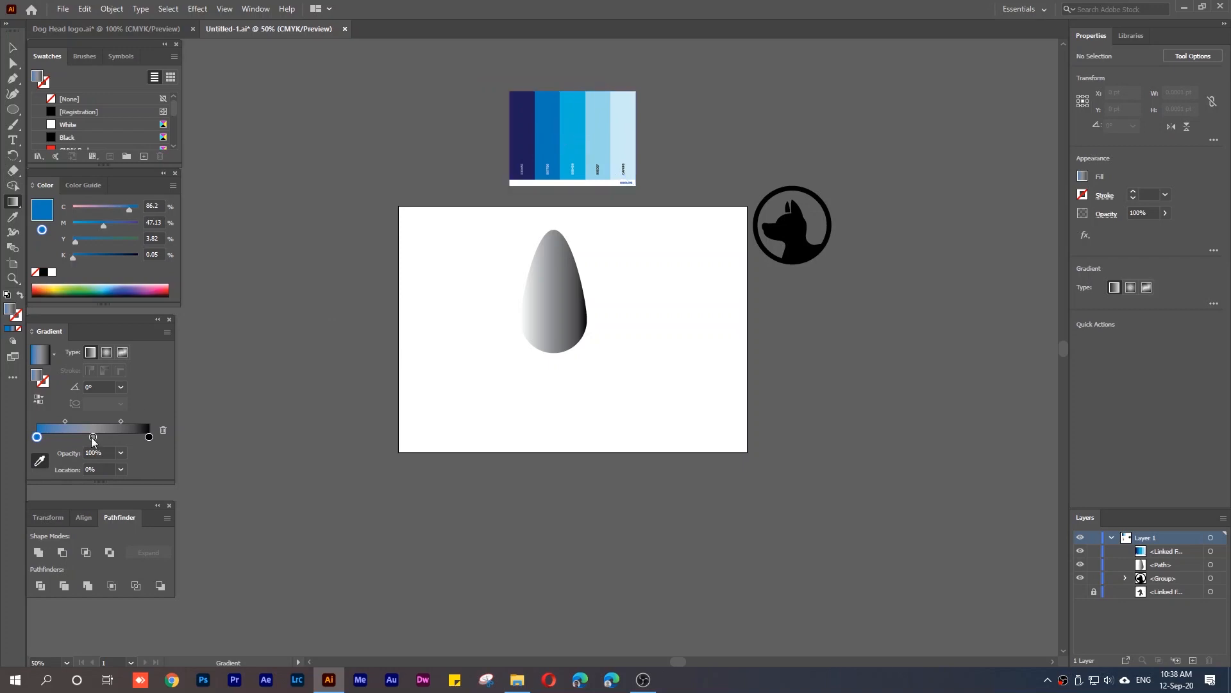
Color the gradient's middle stop with the palette's bright cyan-blue stripe and the end stop with its light blue fourth stripe.
{"action": "double_click", "coordinate": [93, 437]}
{"action": "left_click", "coordinate": [39, 461]}
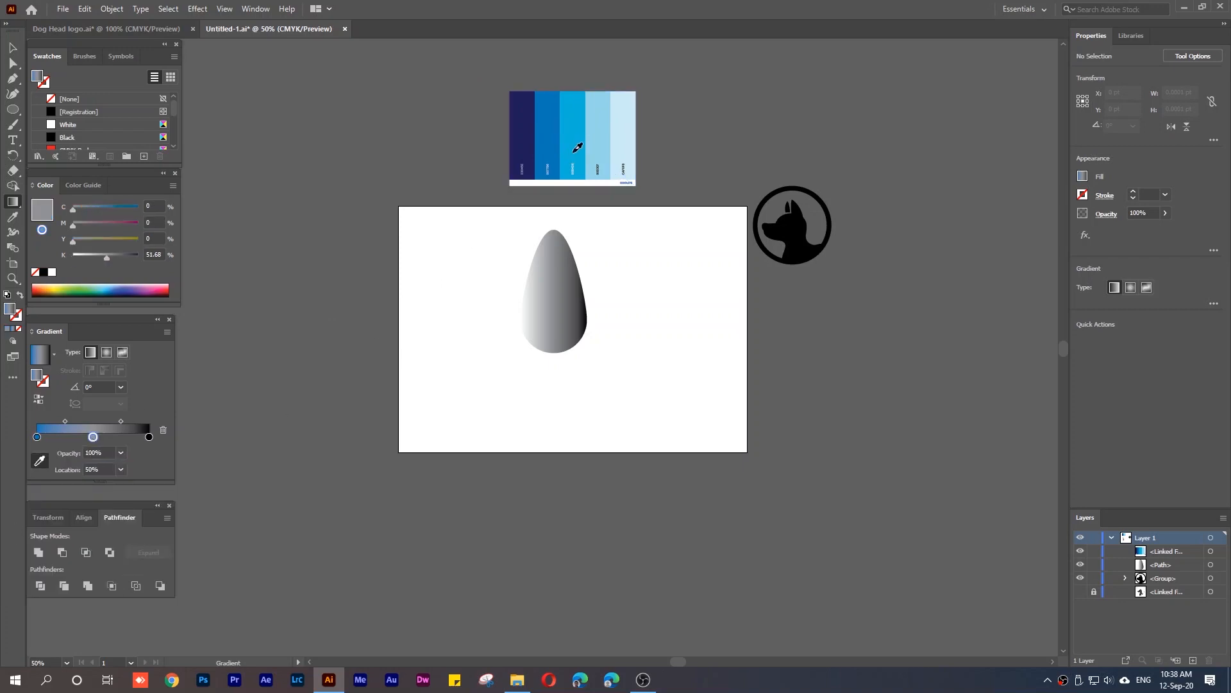
{"action": "left_click", "coordinate": [577, 149]}
{"action": "left_click", "coordinate": [149, 437]}
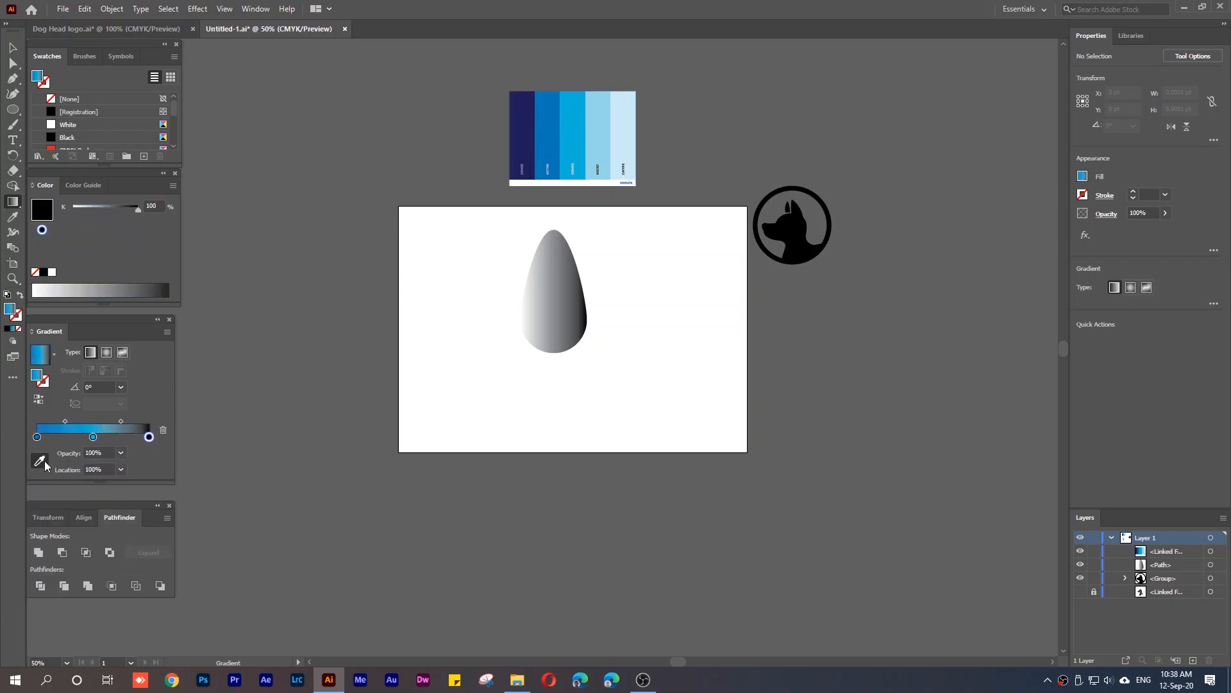
{"action": "left_click", "coordinate": [39, 461]}
{"action": "left_click", "coordinate": [601, 137]}
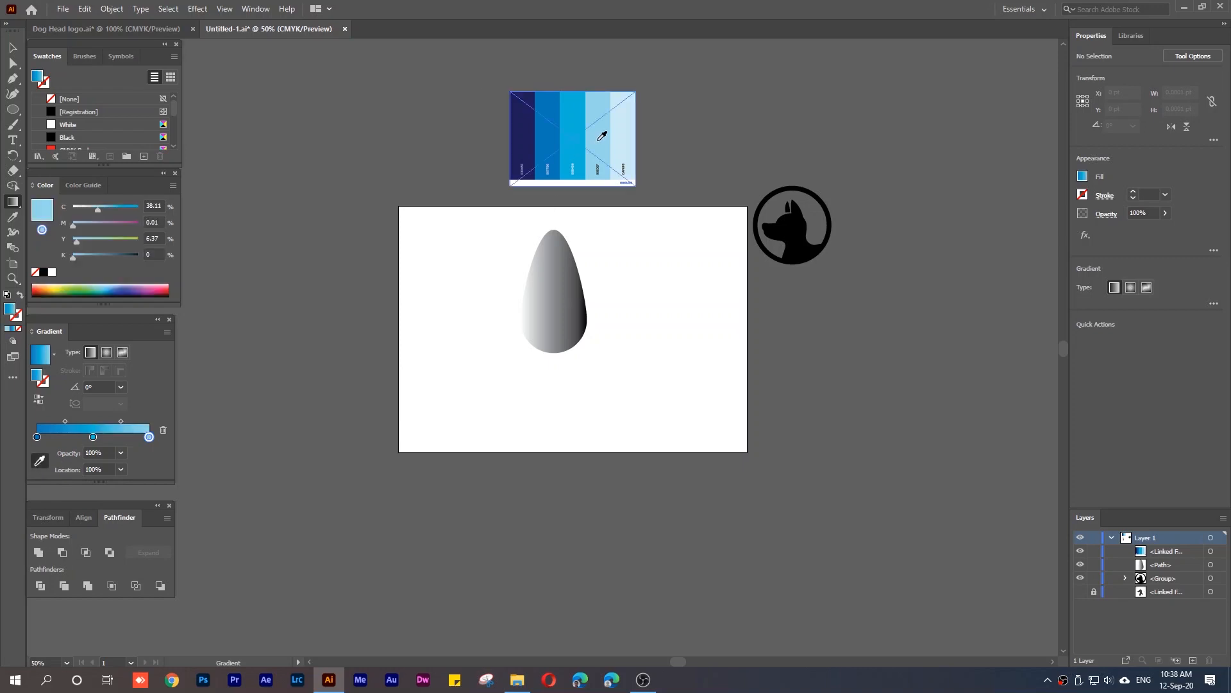
Color the teardrop's three gradient stops with the palette's medium blue, bright cyan-blue and light blue stripes, in that order.
{"action": "left_click", "coordinate": [13, 47]}
{"action": "left_click", "coordinate": [552, 310]}
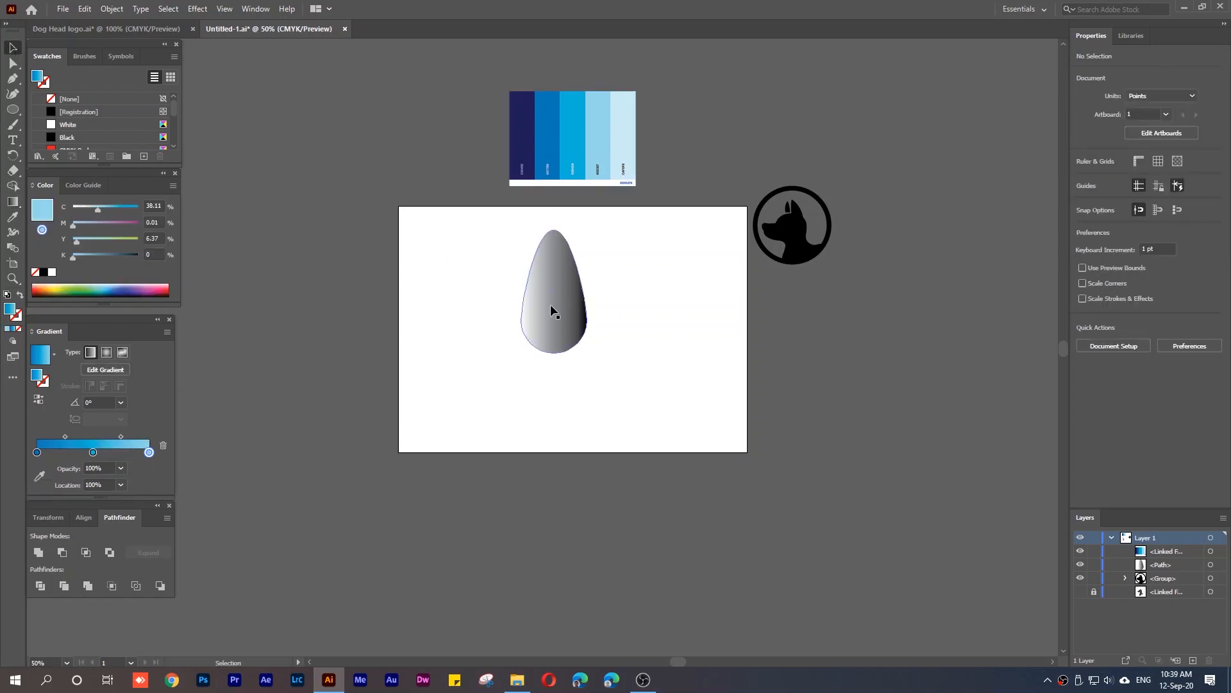
{"action": "left_click", "coordinate": [36, 452]}
{"action": "left_click", "coordinate": [39, 477]}
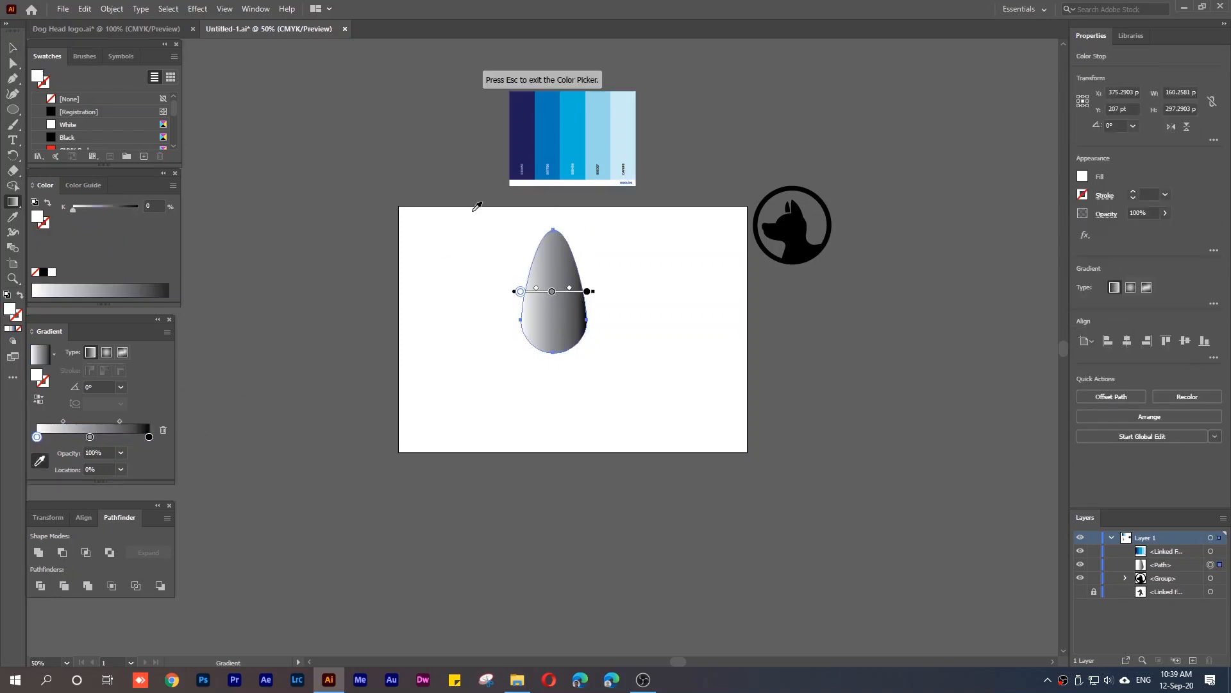
{"action": "left_click", "coordinate": [555, 125]}
{"action": "left_click", "coordinate": [89, 437]}
{"action": "left_click", "coordinate": [578, 134]}
{"action": "left_click", "coordinate": [149, 437]}
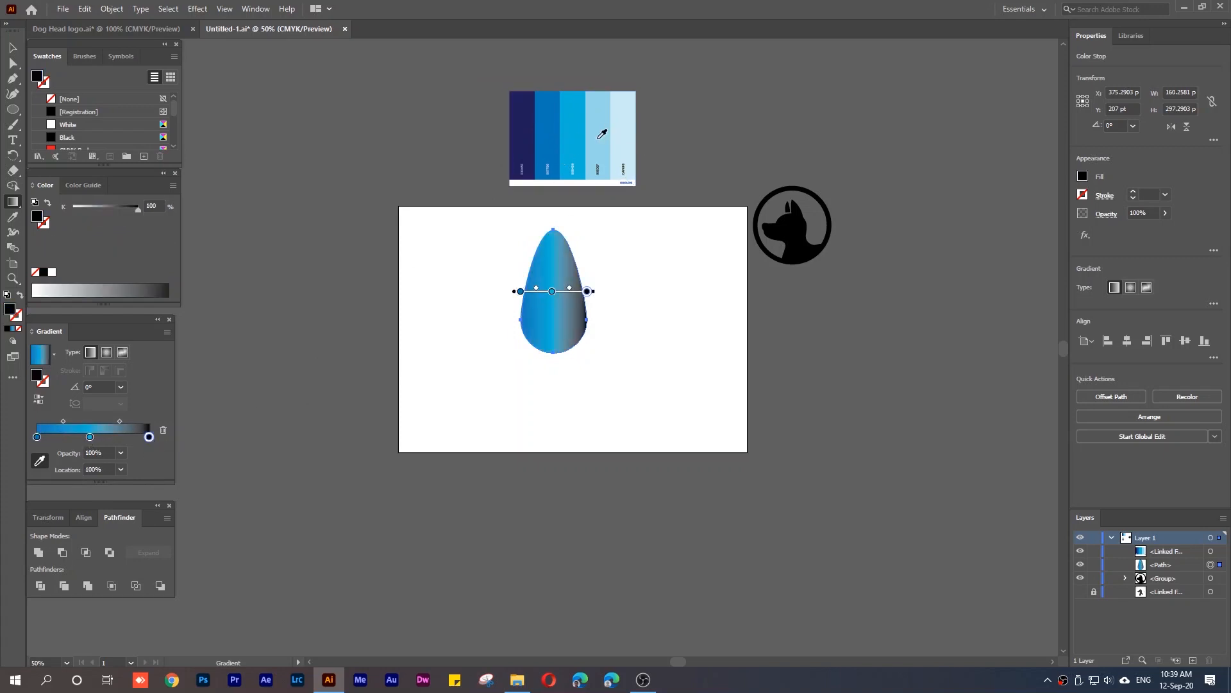
{"action": "left_click", "coordinate": [602, 134]}
Set the teardrop's gradient angle to -60° and keep the stops ordered from medium blue at its tip to light blue at its base.
{"action": "left_click", "coordinate": [120, 387]}
{"action": "left_click", "coordinate": [130, 472]}
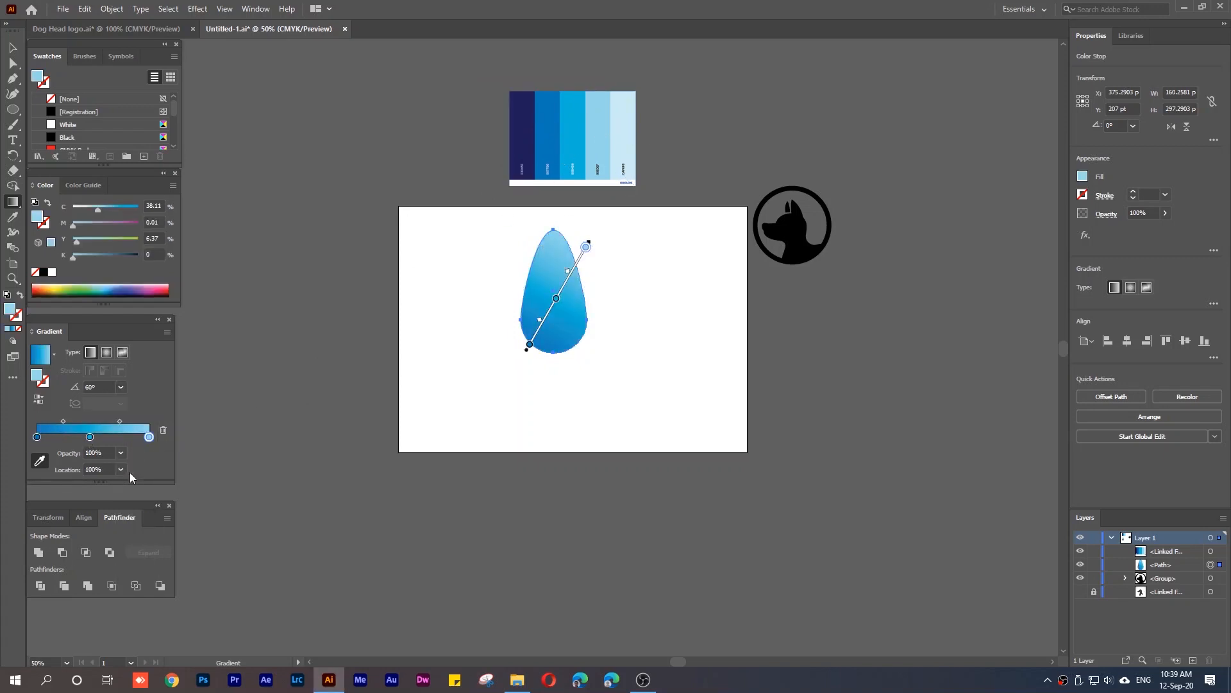
{"action": "left_click", "coordinate": [39, 399]}
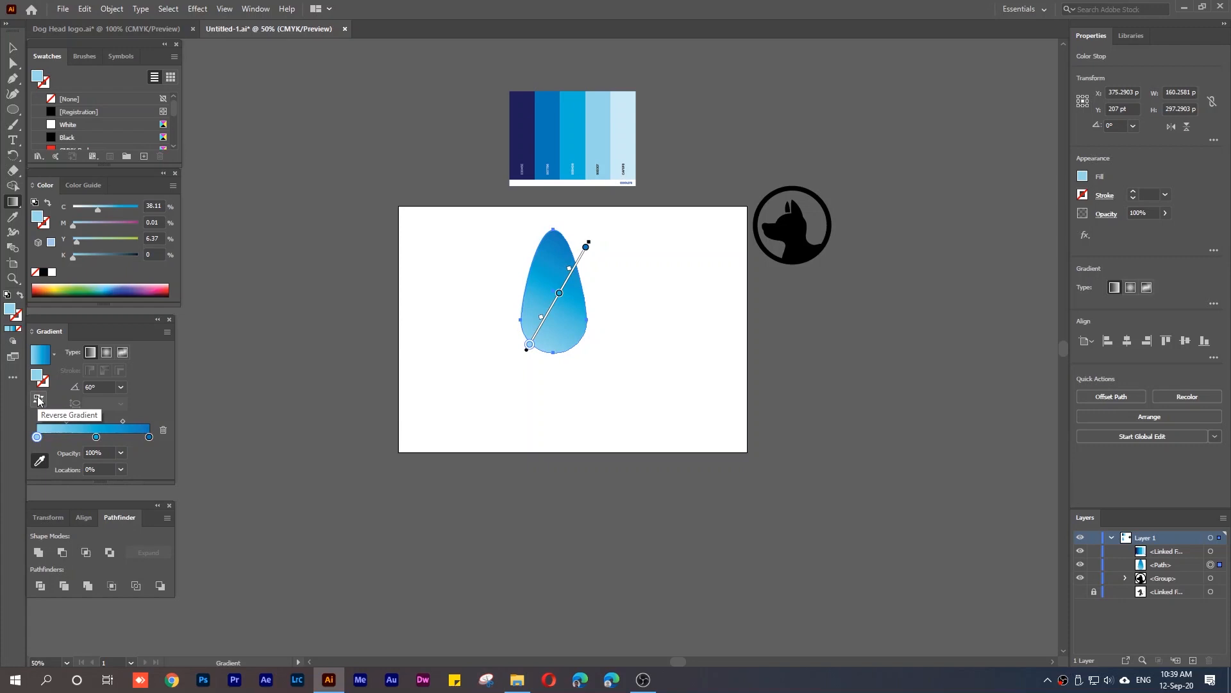
{"action": "left_click", "coordinate": [95, 437]}
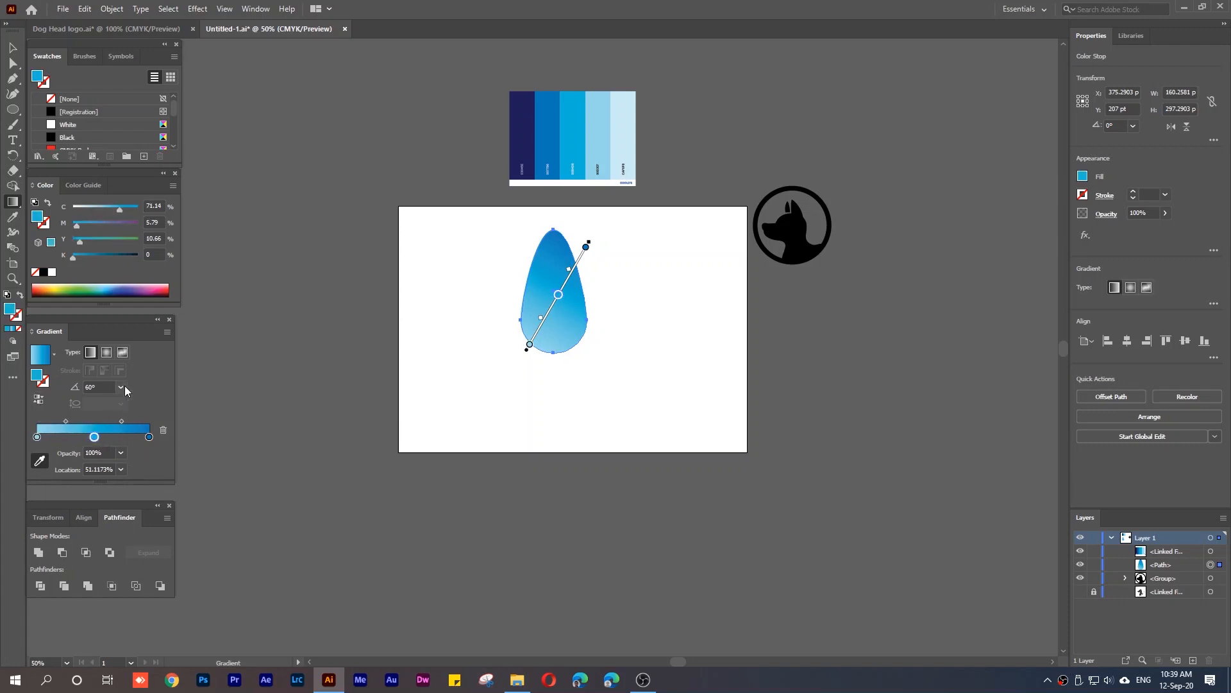
{"action": "left_click", "coordinate": [121, 386]}
{"action": "left_click", "coordinate": [135, 562]}
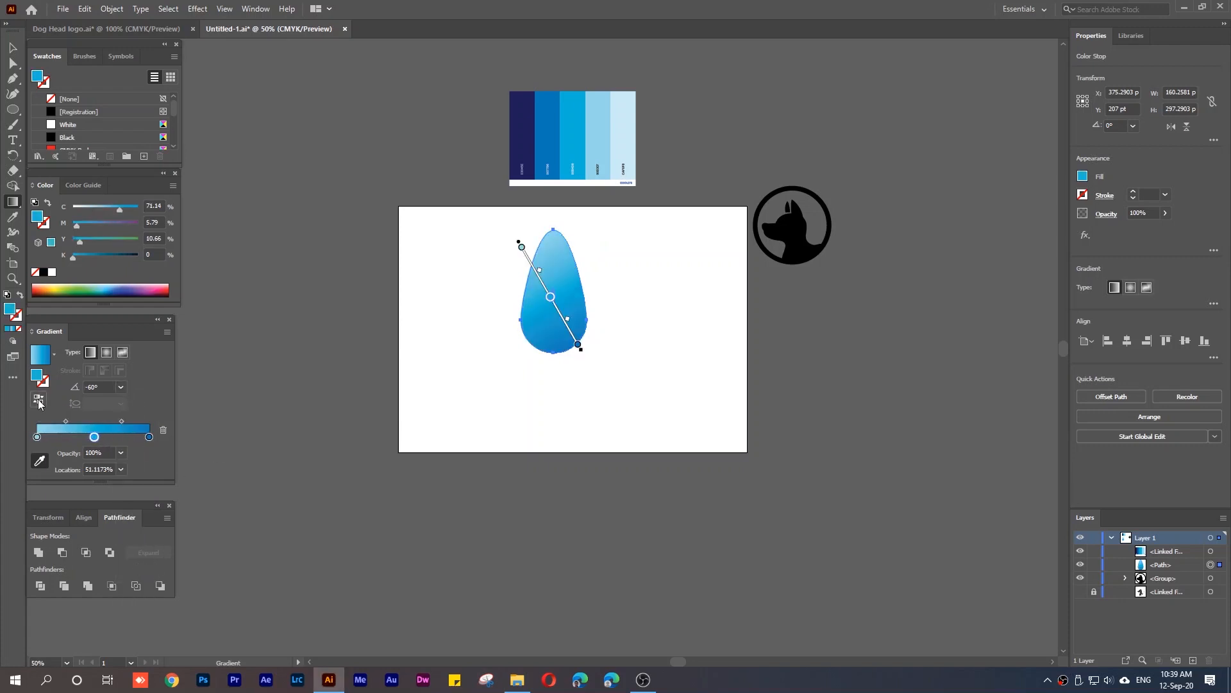
{"action": "left_click", "coordinate": [39, 399]}
Move the teardrop straight down on the artboard to a Y position of about 253 pt.
{"action": "left_click", "coordinate": [14, 51]}
{"action": "mouse_move", "coordinate": [565, 331]}
{"action": "left_mouse_down"}
{"action": "mouse_move", "coordinate": [565, 352]}
{"action": "mouse_move", "coordinate": [556, 344]}
{"action": "left_mouse_up"}
{"action": "key", "text": "ctrl+z"}
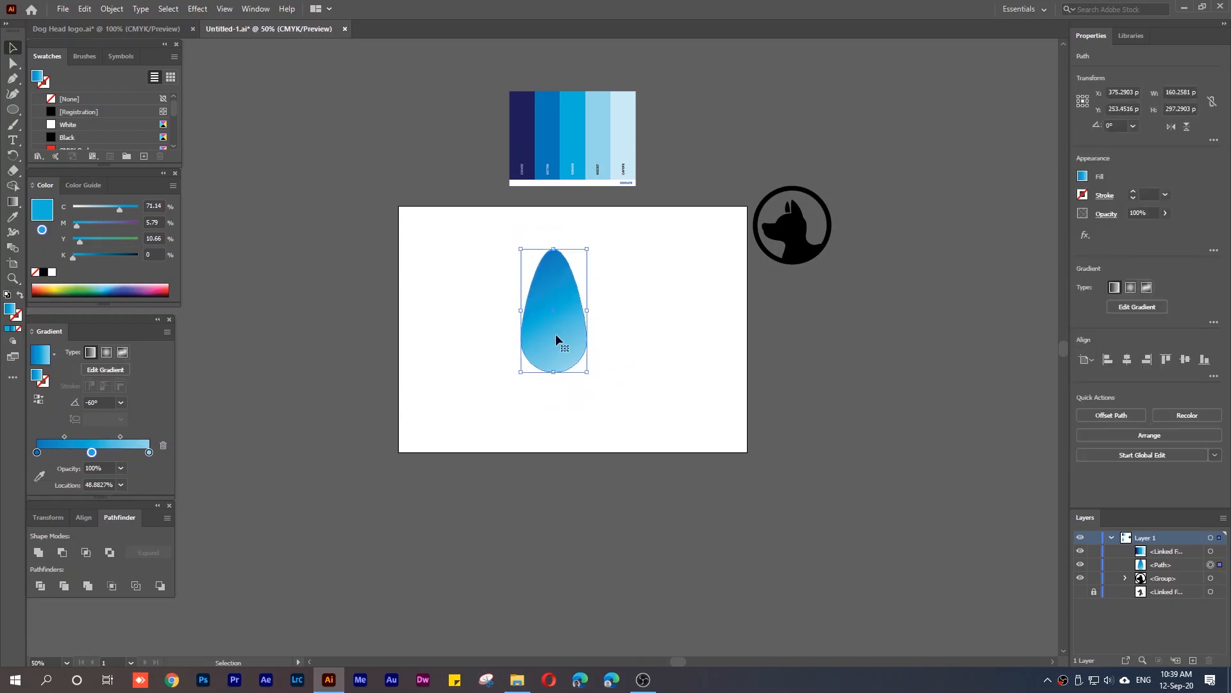
Isolate the teardrop and move it straight down to a Y position of about 270 pt.
{"action": "scroll", "coordinate": [554, 302], "scroll_direction": "up", "scroll_amount": 6}
{"action": "scroll", "coordinate": [554, 303], "scroll_direction": "down", "scroll_amount": 2}
{"action": "left_click", "coordinate": [383, 312]}
{"action": "double_click", "coordinate": [556, 336]}
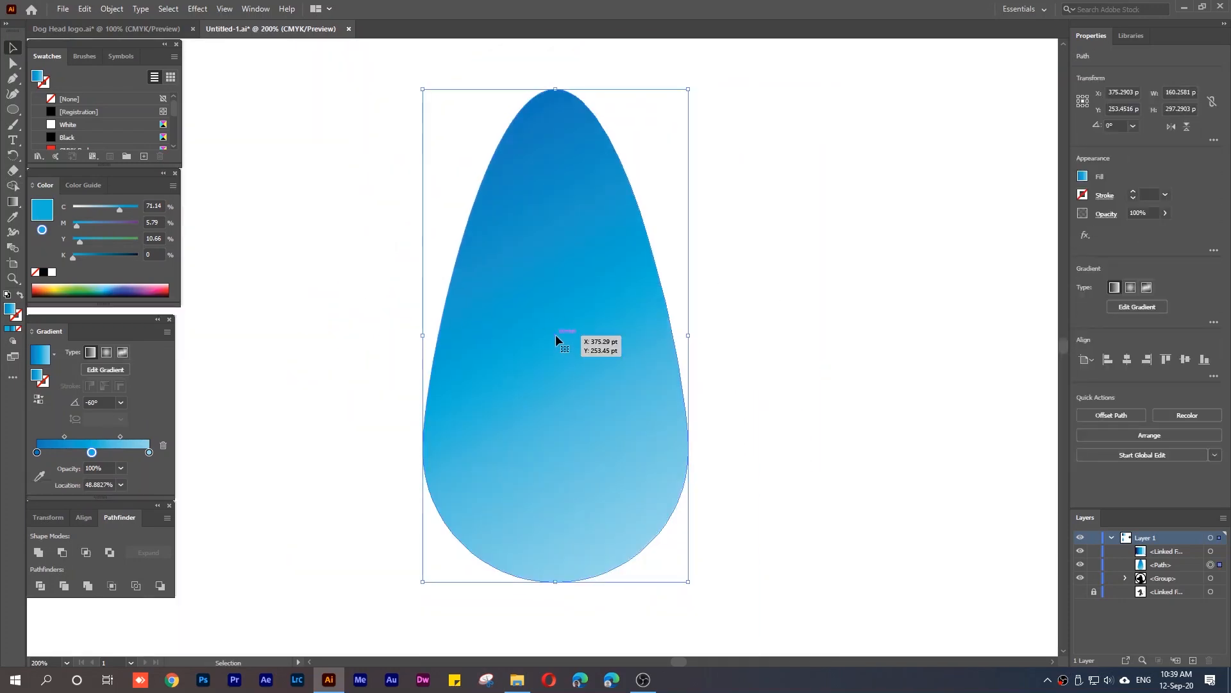
{"action": "left_click_drag", "start_coordinate": [555, 335], "coordinate": [555, 381]}
{"action": "key", "text": "ctrl+z"}
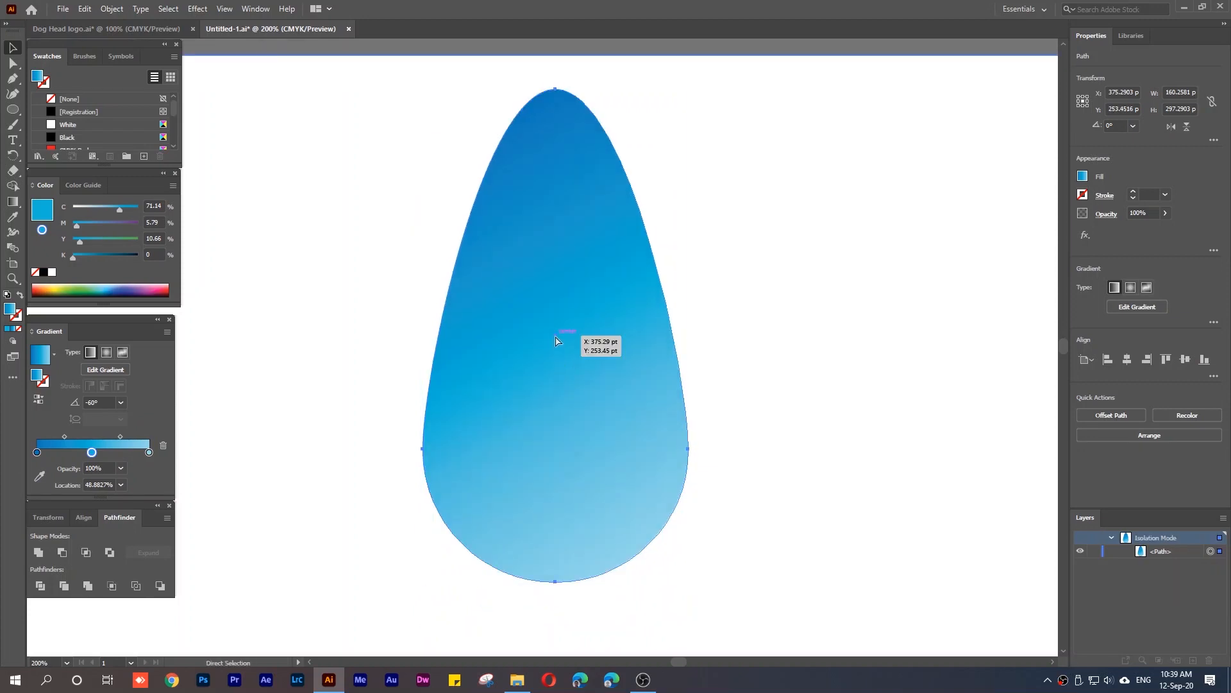
{"action": "left_click_drag", "start_coordinate": [555, 336], "coordinate": [556, 363]}
{"action": "key", "text": "ctrl+z"}
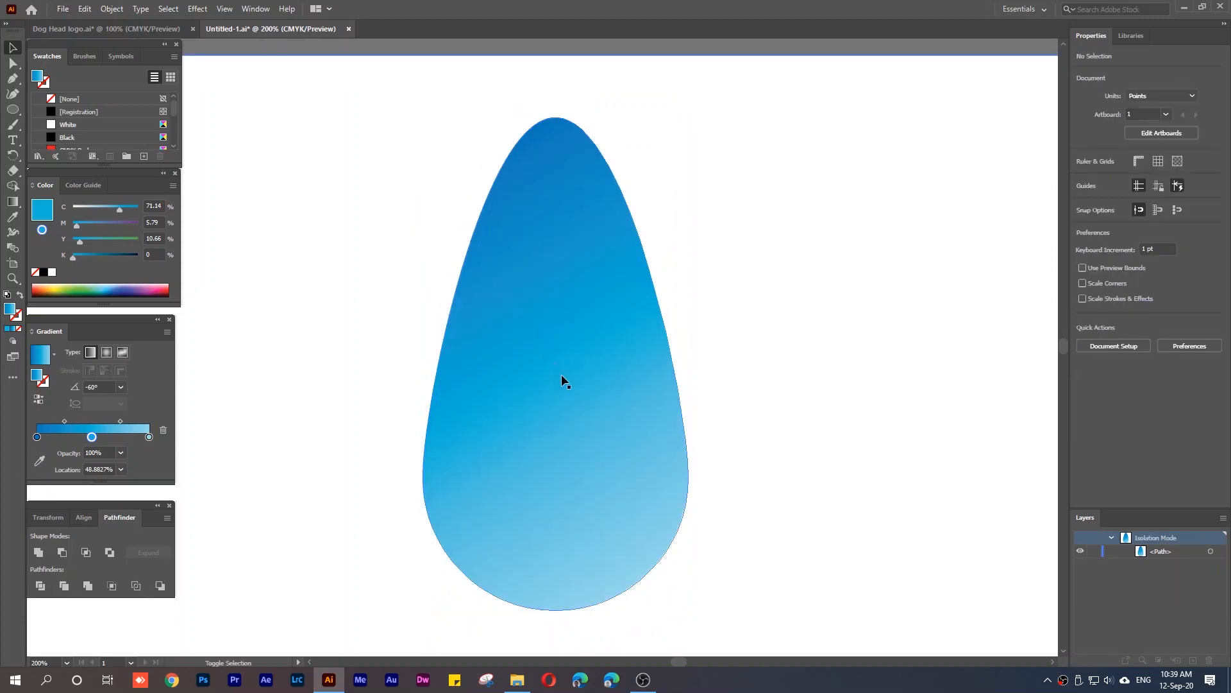
{"action": "left_click", "coordinate": [556, 367]}
{"action": "mouse_move", "coordinate": [556, 364]}
{"action": "left_mouse_down"}
{"action": "mouse_move", "coordinate": [558, 386]}
{"action": "mouse_move", "coordinate": [556, 364]}
{"action": "left_mouse_up"}
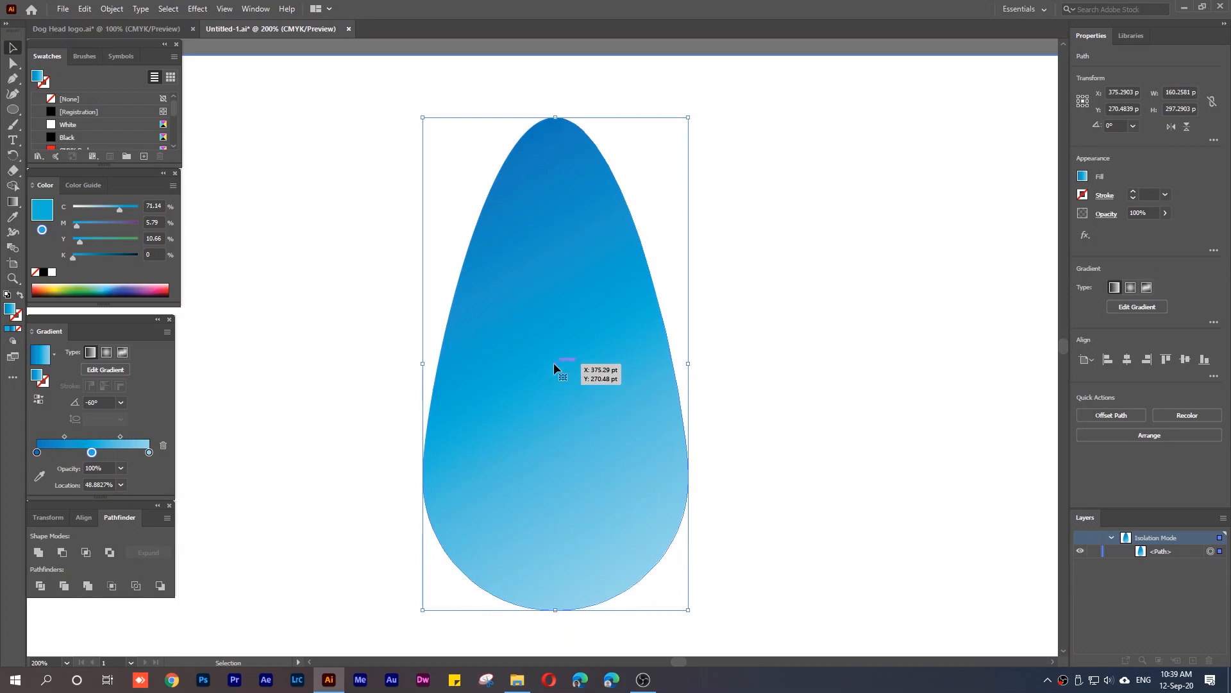
{"action": "left_click", "coordinate": [556, 365], "text": "shift"}
{"action": "left_click", "coordinate": [555, 363]}
{"action": "key", "text": "a"}
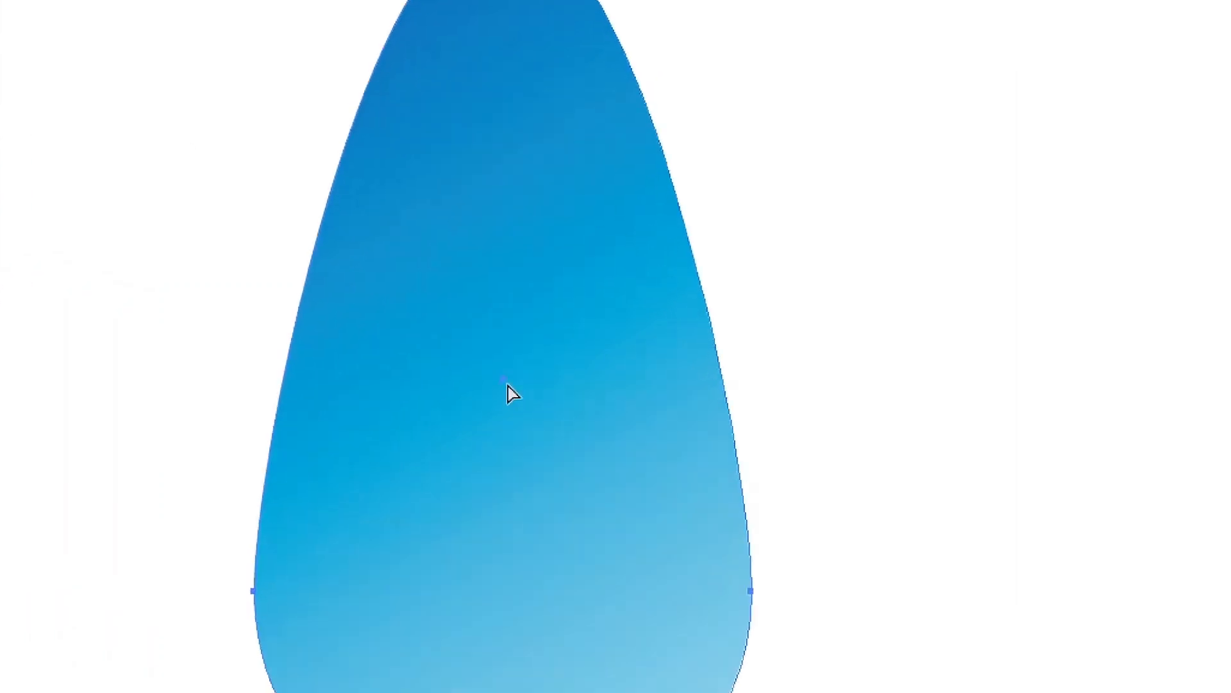
{"action": "mouse_move", "coordinate": [553, 369]}
{"action": "left_mouse_down"}
{"action": "mouse_move", "coordinate": [558, 400]}
{"action": "mouse_move", "coordinate": [557, 390]}
{"action": "left_mouse_up"}
{"action": "key", "text": "v"}
{"action": "key", "text": "ctrl+z"}
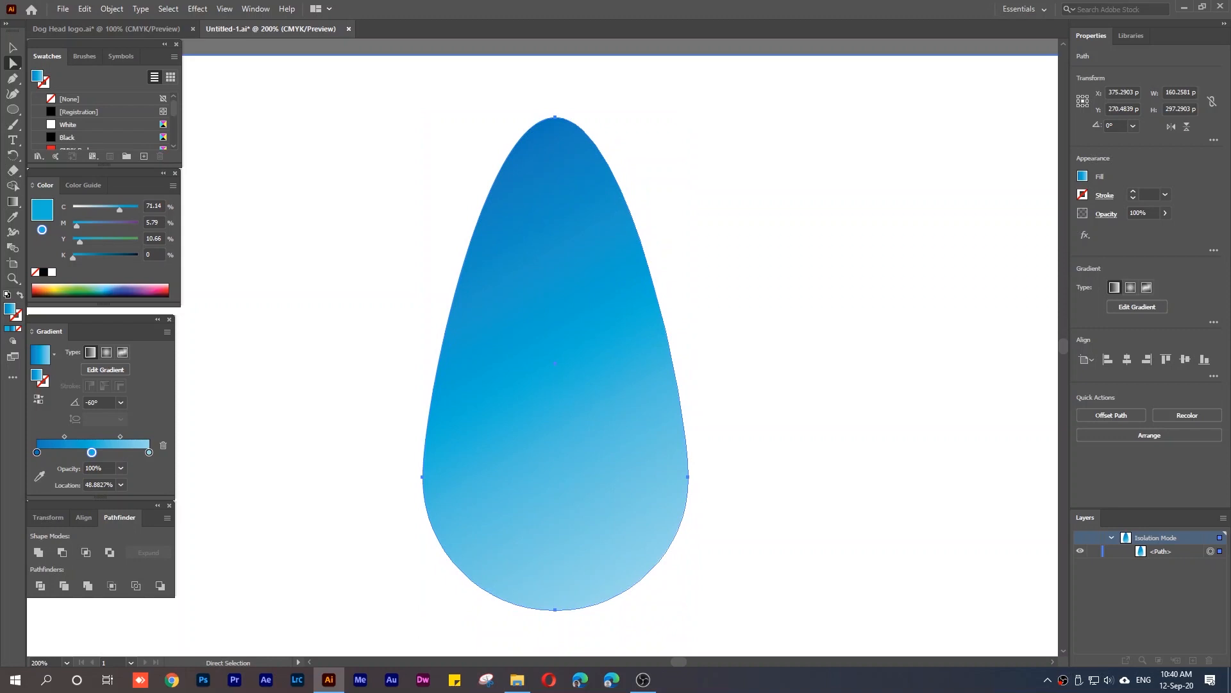
Place the Rotate tool's origin exactly on the teardrop's bottom anchor and open the rotation settings.
{"action": "key", "text": "ctrl+1"}
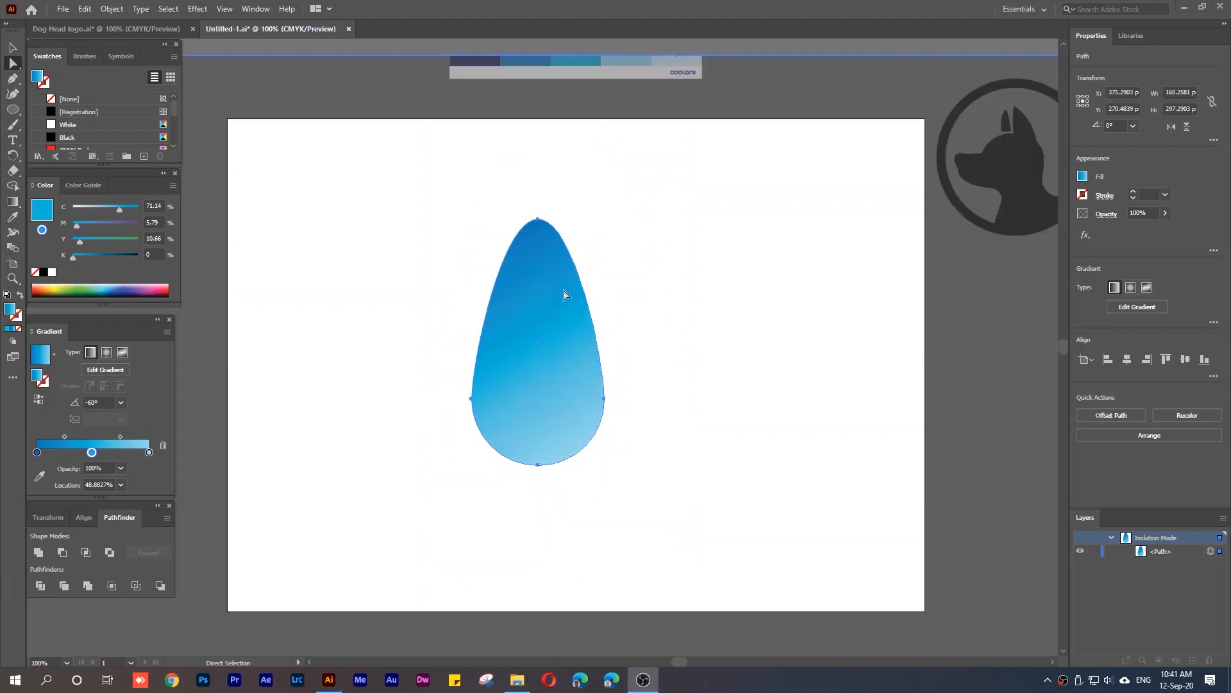
{"action": "left_click", "coordinate": [13, 47]}
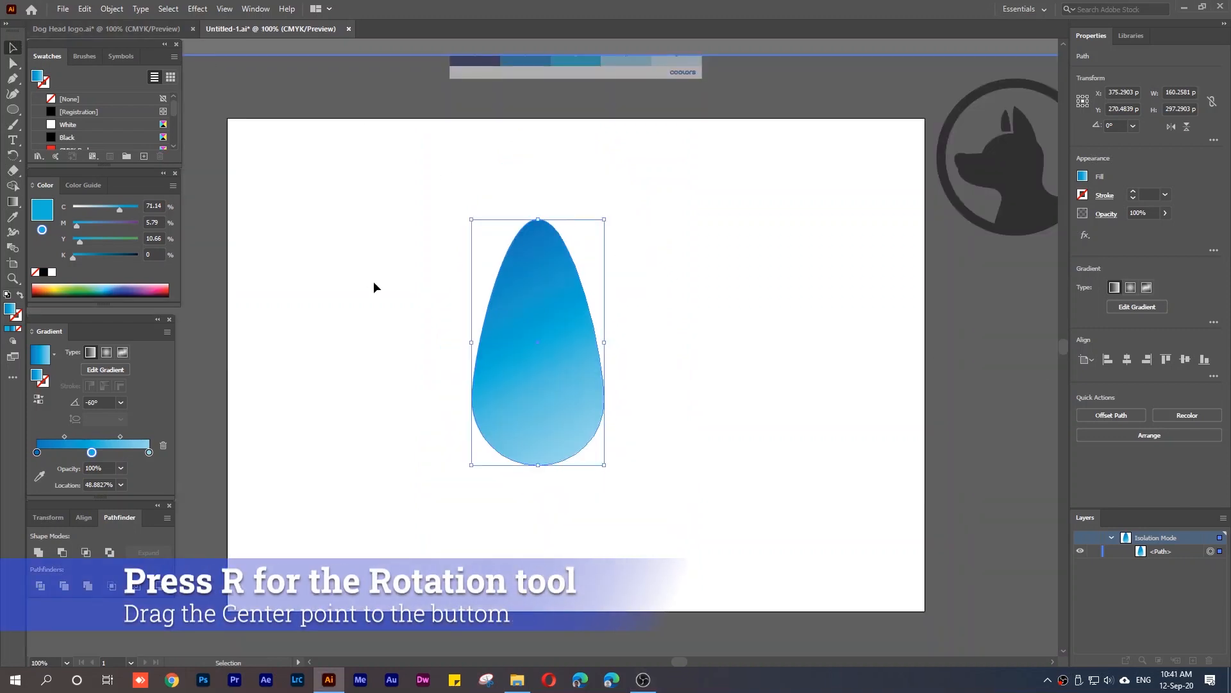
{"action": "key", "text": "r"}
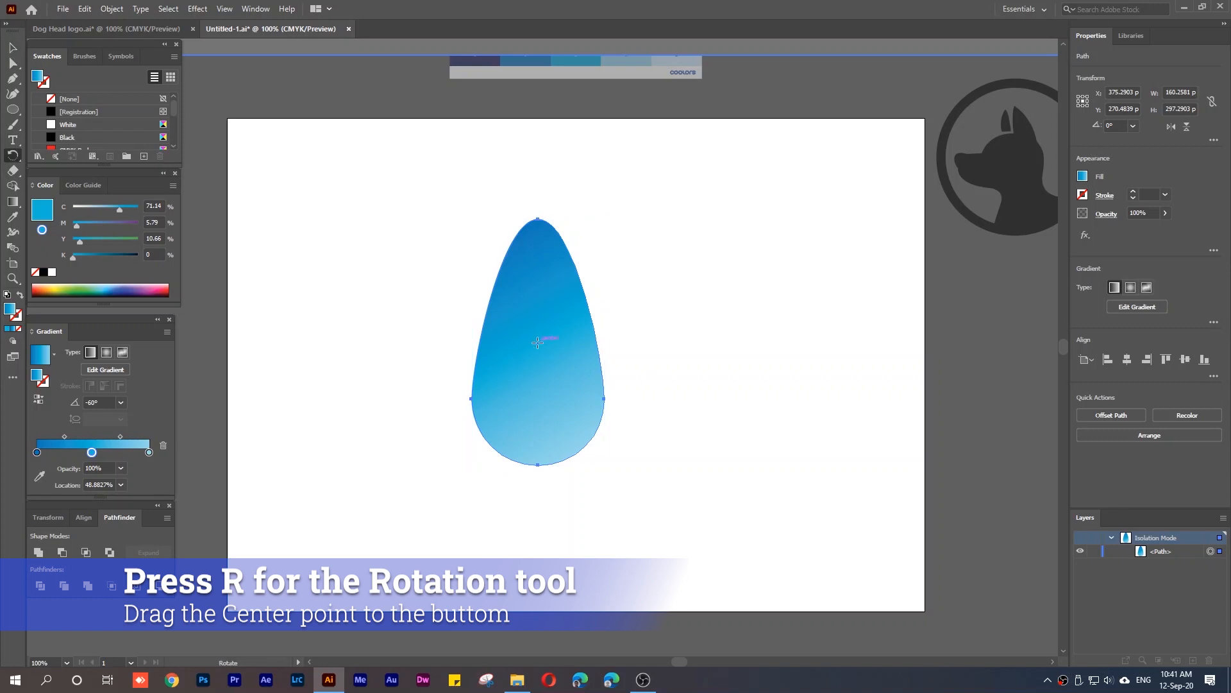
{"action": "left_click_drag", "start_coordinate": [537, 342], "coordinate": [538, 390]}
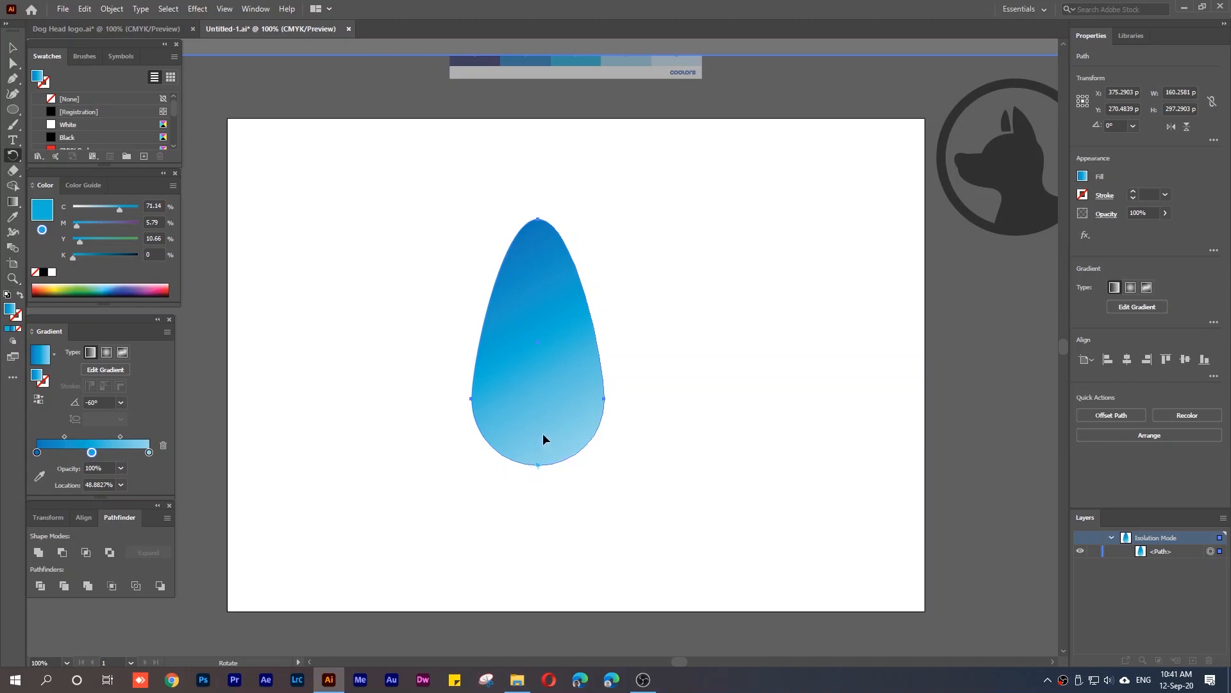
{"action": "scroll", "coordinate": [536, 464], "scroll_direction": "up", "scroll_amount": 3}
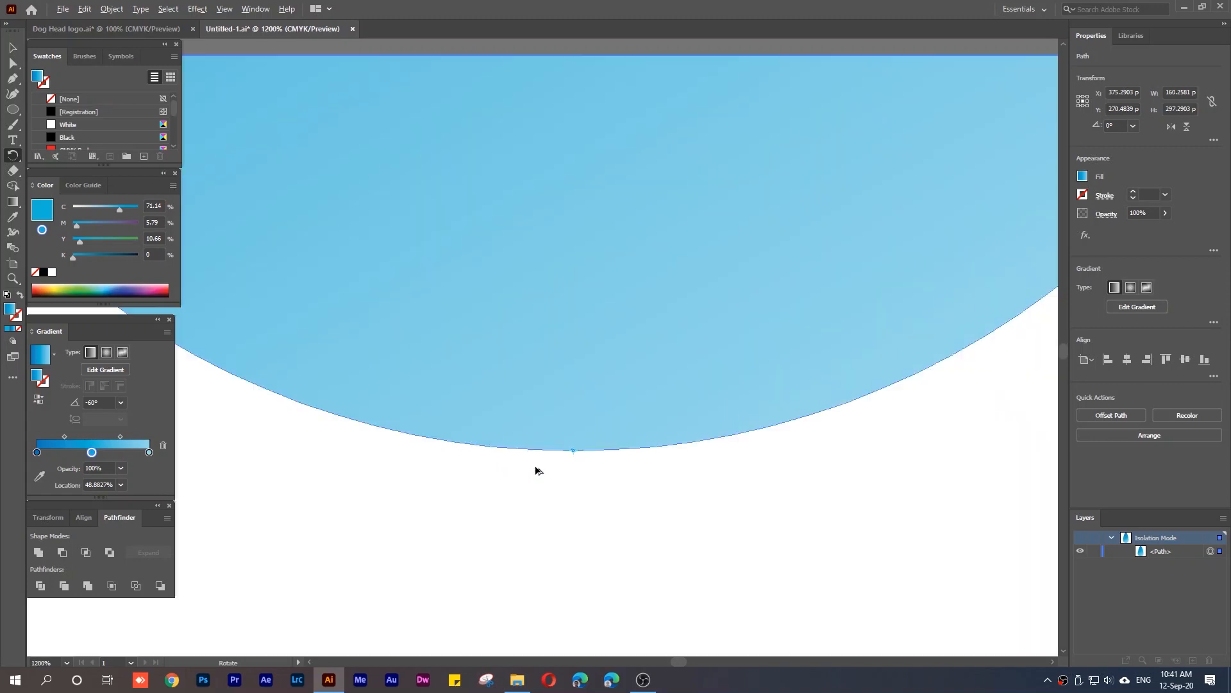
{"action": "scroll", "coordinate": [536, 464], "scroll_direction": "down", "scroll_amount": 2}
{"action": "left_click", "coordinate": [556, 434], "text": "alt"}
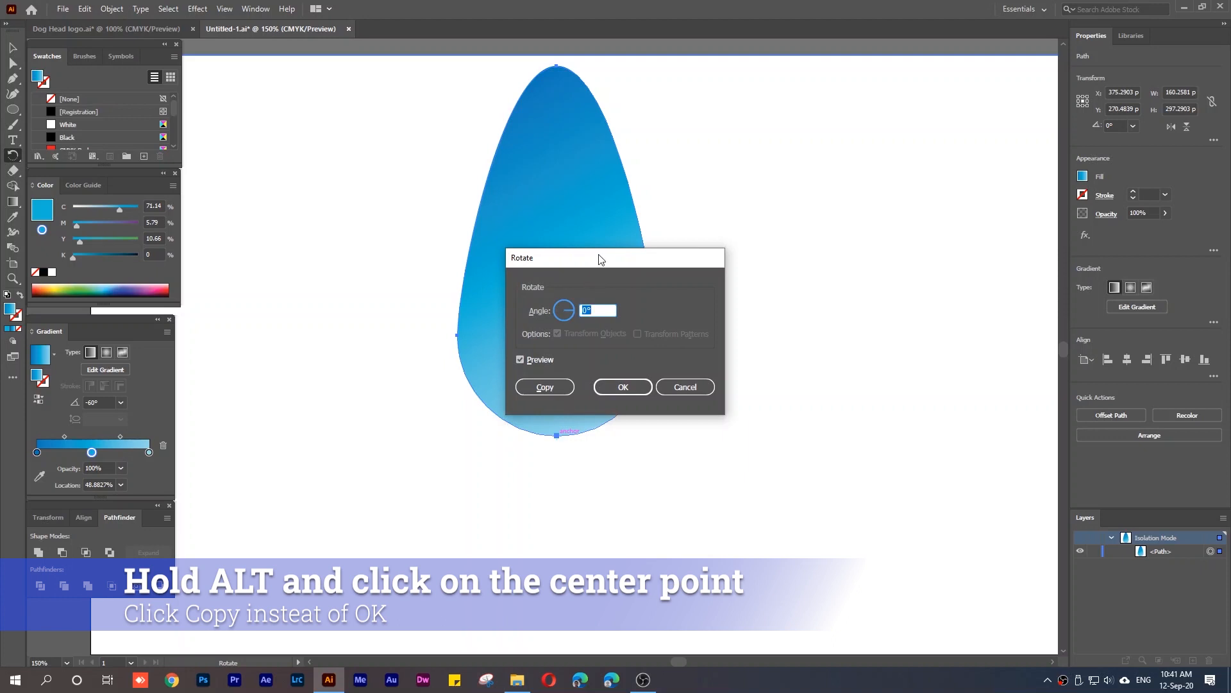
{"action": "left_click_drag", "start_coordinate": [601, 258], "coordinate": [706, 225]}
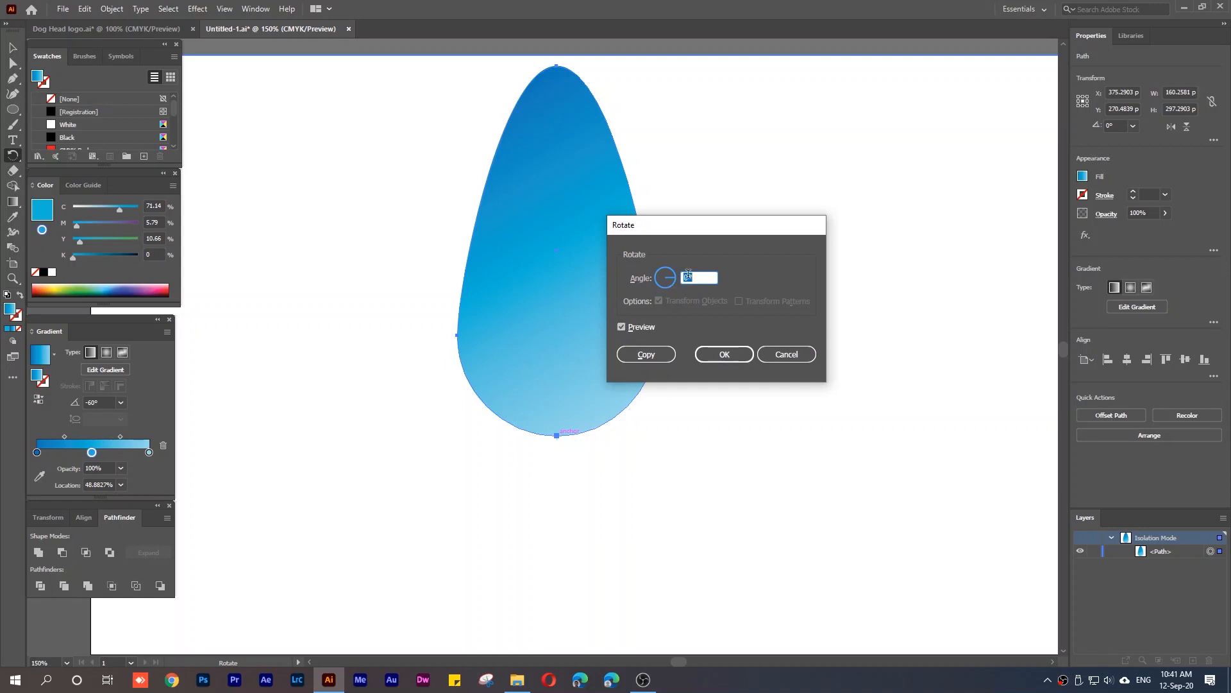
Create a copy of the teardrop rotated 10° about its bottom anchor.
{"action": "scroll", "coordinate": [686, 278], "scroll_direction": "down", "scroll_amount": 2}
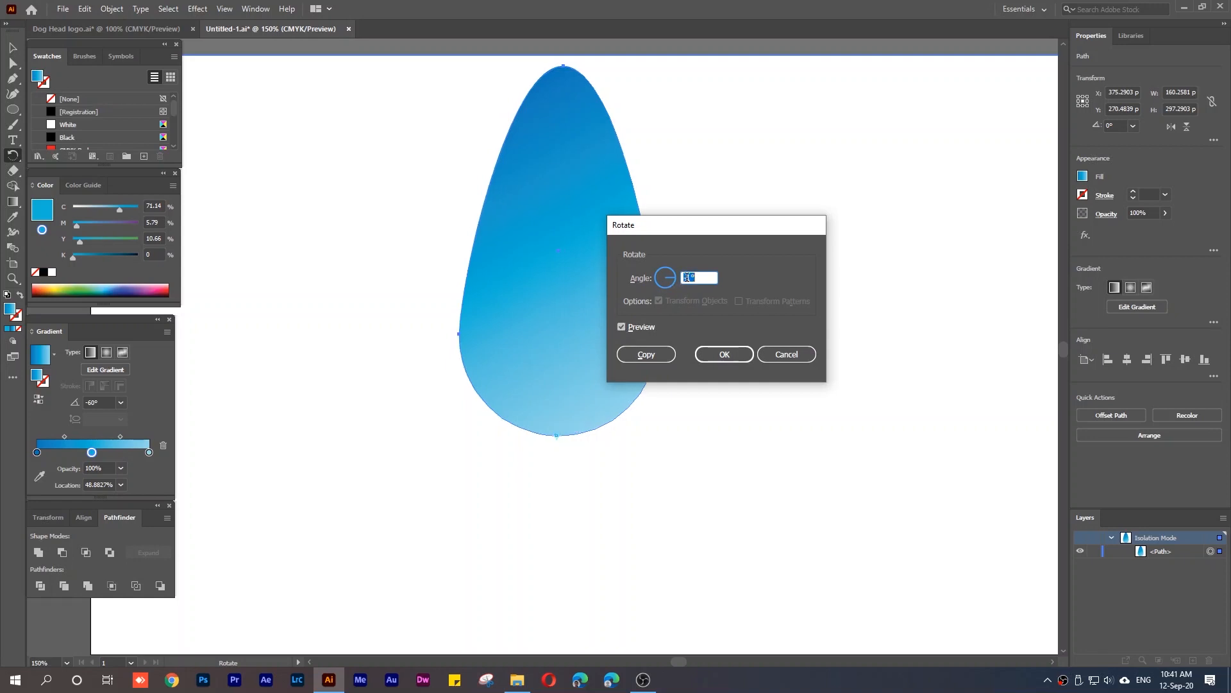
{"action": "scroll", "coordinate": [686, 277], "scroll_direction": "up", "scroll_amount": 3}
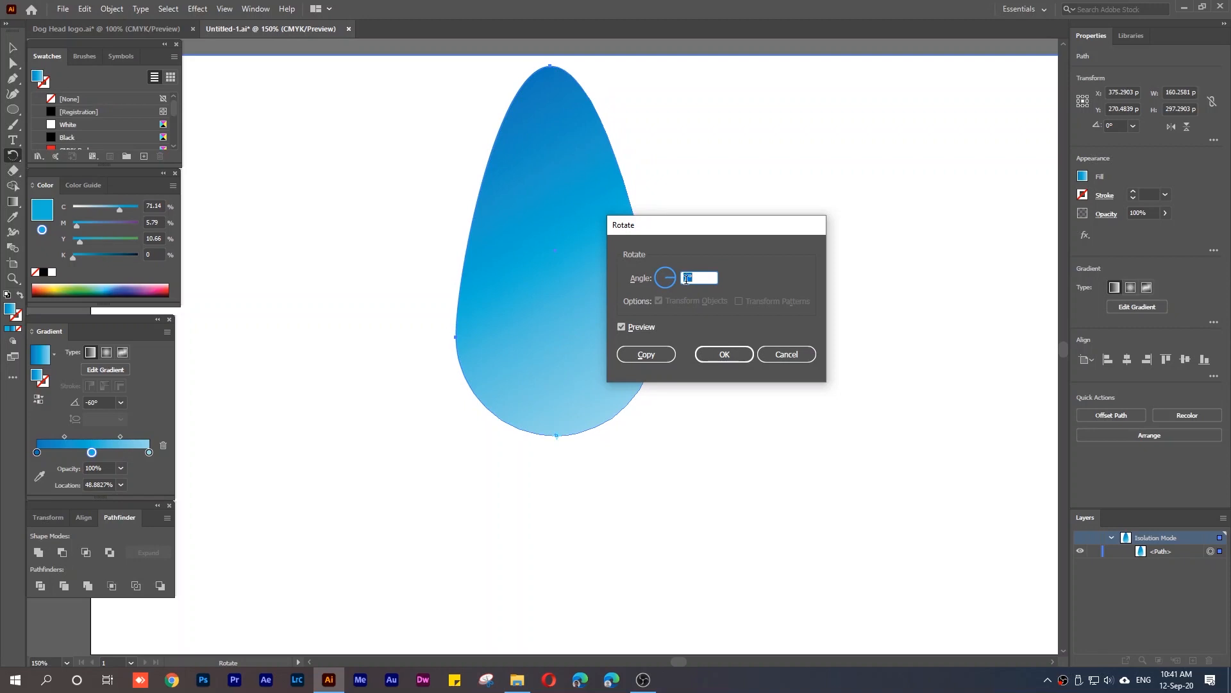
{"action": "scroll", "coordinate": [688, 278], "scroll_direction": "up", "scroll_amount": 6}
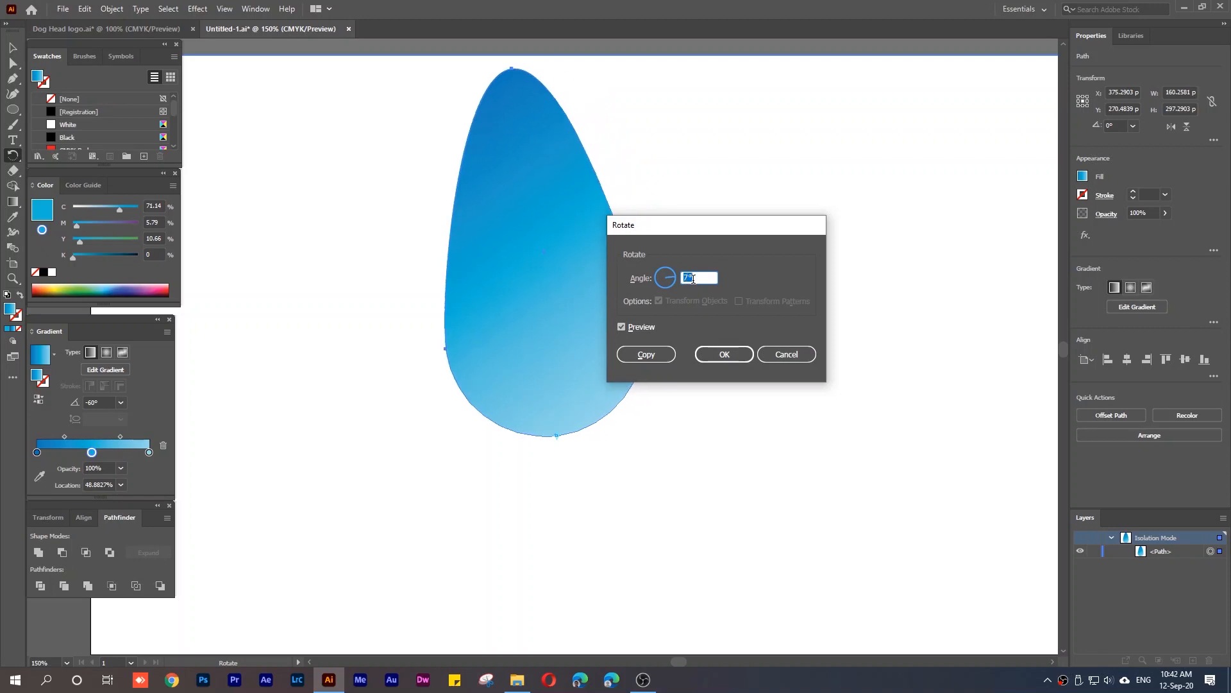
{"action": "scroll", "coordinate": [692, 279], "scroll_direction": "up", "scroll_amount": 3}
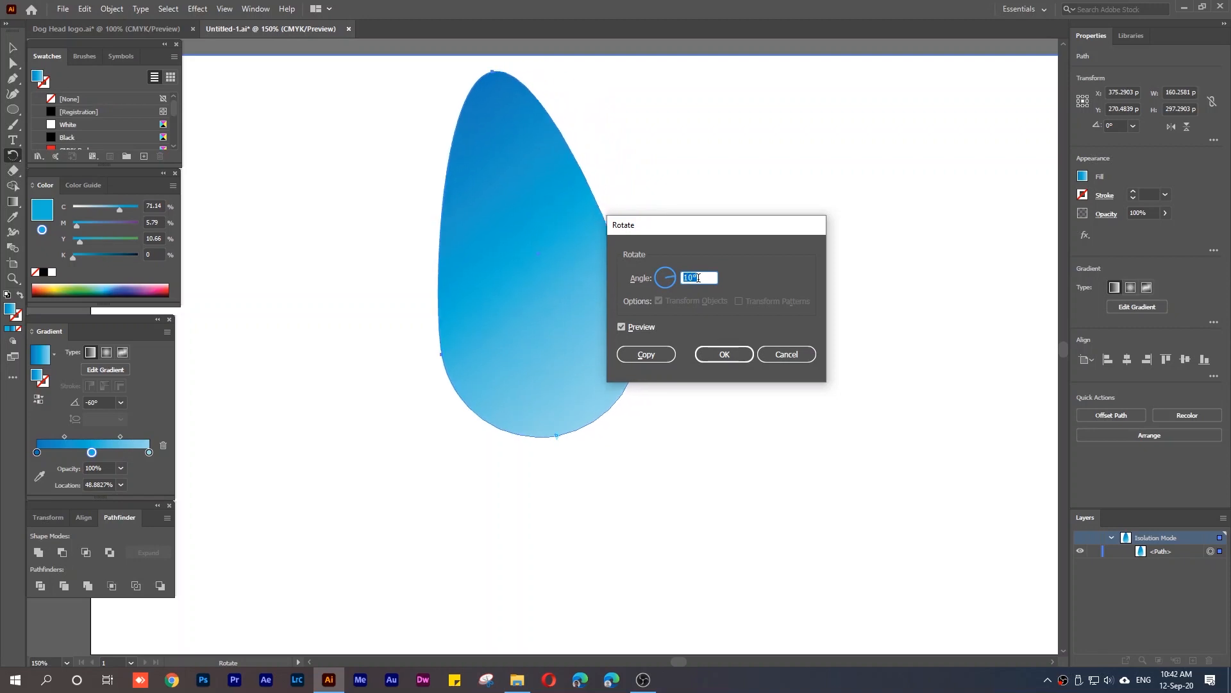
{"action": "left_click", "coordinate": [646, 353]}
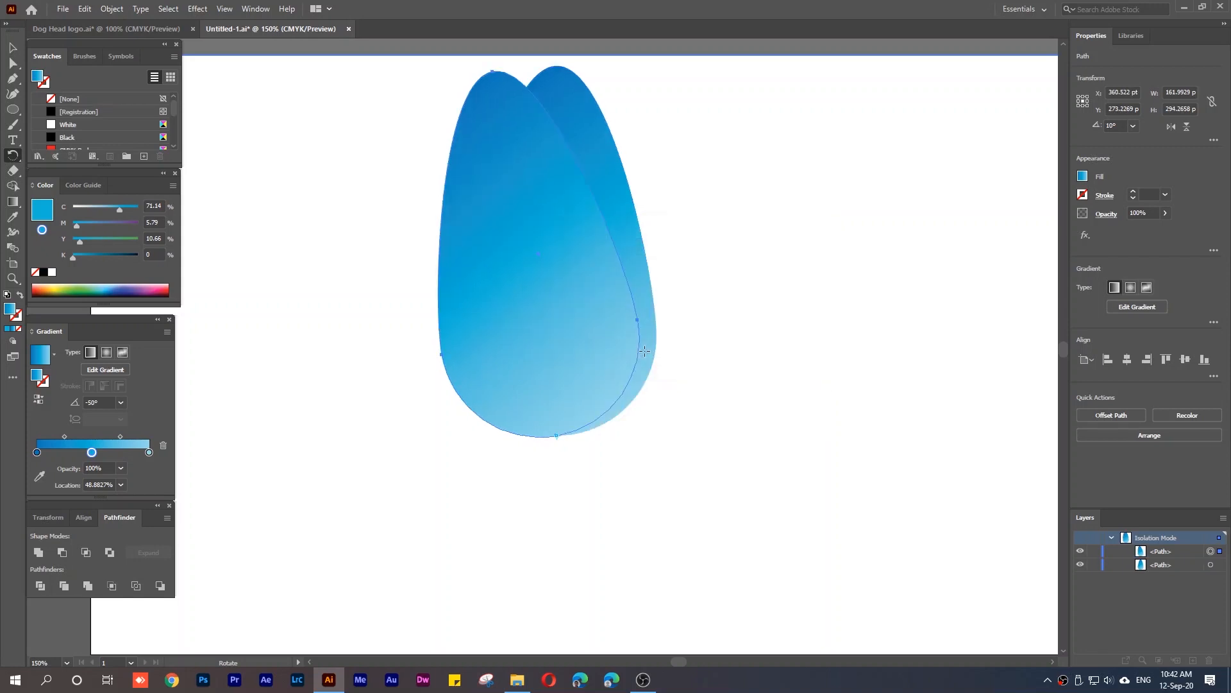
Repeat the 10° rotated copy until the overlapping teardrops form a half-circle fan ending at 180°.
{"action": "key", "text": "ctrl+d"}
{"action": "key", "text": "ctrl+d"}
{"action": "key", "text": "ctrl+d"}
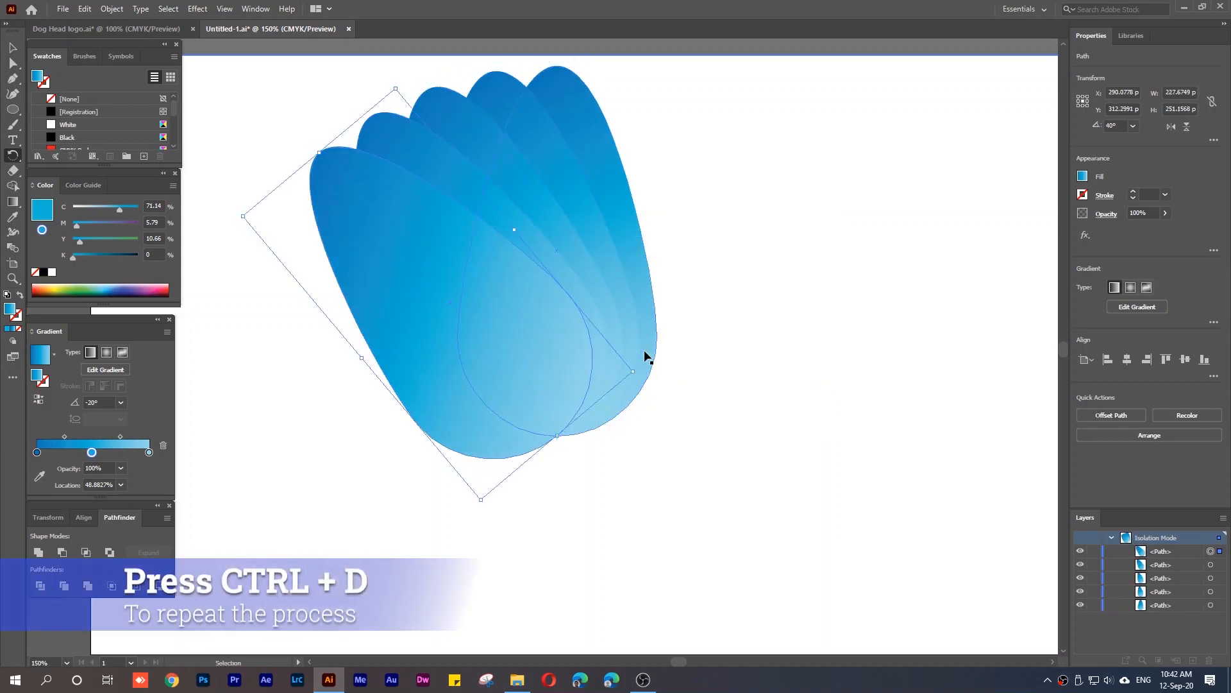
{"action": "key", "text": "ctrl+d"}
{"action": "key", "text": "ctrl+d"}
{"action": "key", "text": "ctrl+d"}
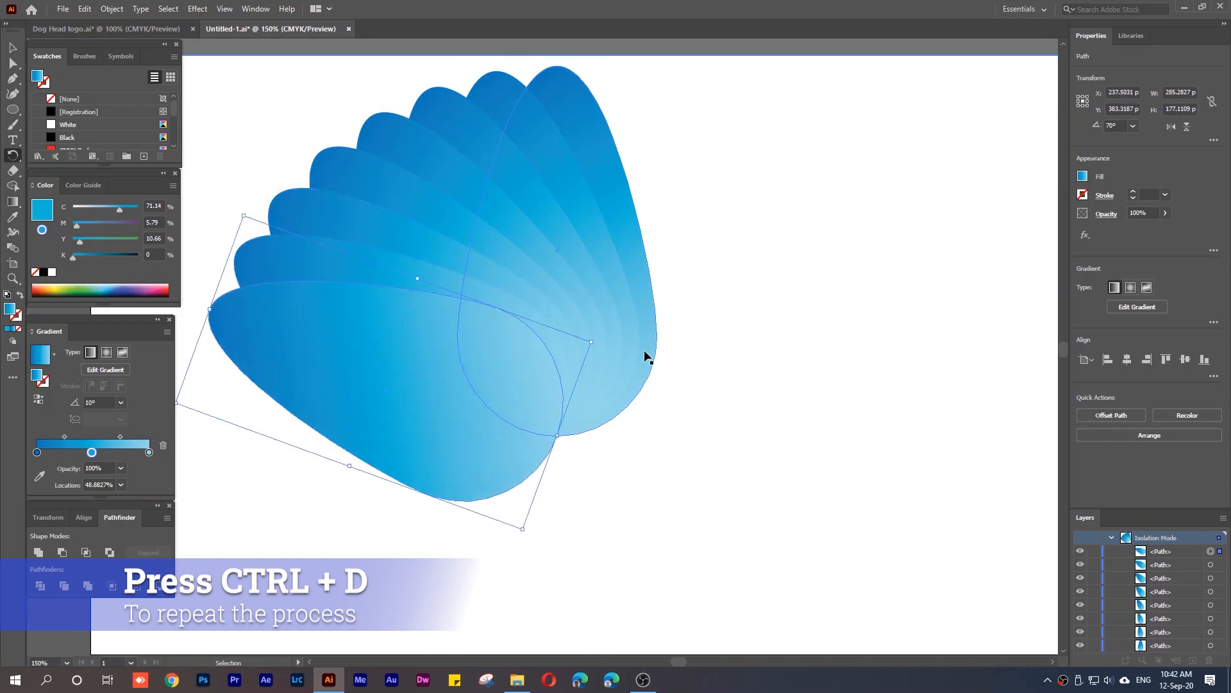
{"action": "key", "text": "ctrl+d"}
{"action": "key", "text": "ctrl+d"}
{"action": "key", "text": "ctrl+d"}
{"action": "key", "text": "ctrl+d"}
{"action": "key", "text": "ctrl+d"}
{"action": "key", "text": "ctrl+d"}
{"action": "key", "text": "ctrl+d"}
{"action": "key", "text": "ctrl+d"}
{"action": "key", "text": "ctrl+d"}
{"action": "key", "text": "ctrl+d"}
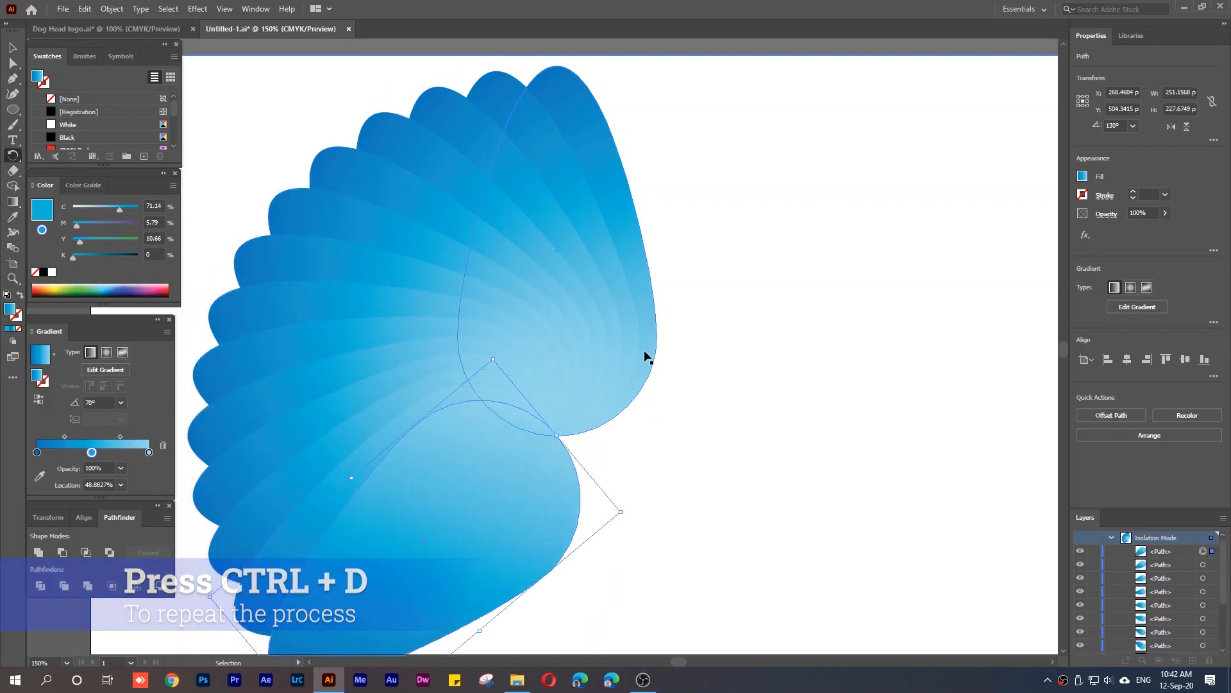
{"action": "key", "text": "ctrl+d"}
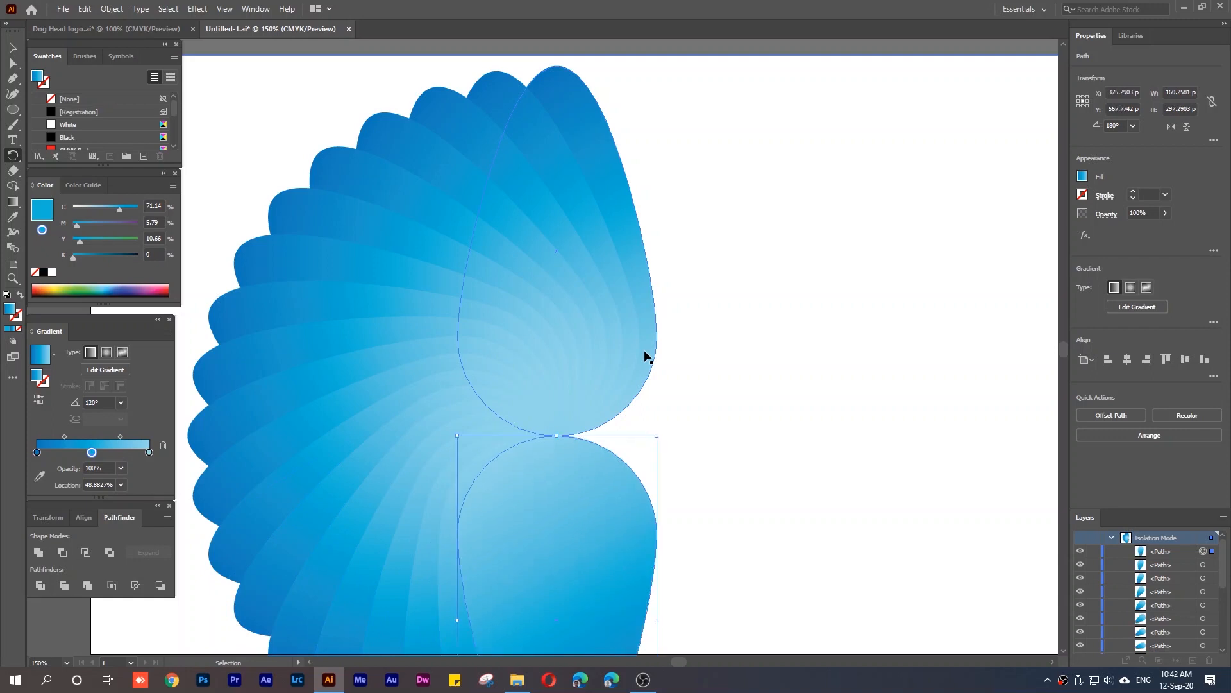
Select all the teardrops of the half-circle fan and rotate them together 90° clockwise so the fan opens upward.
{"action": "scroll", "coordinate": [728, 346], "scroll_direction": "down", "scroll_amount": 2}
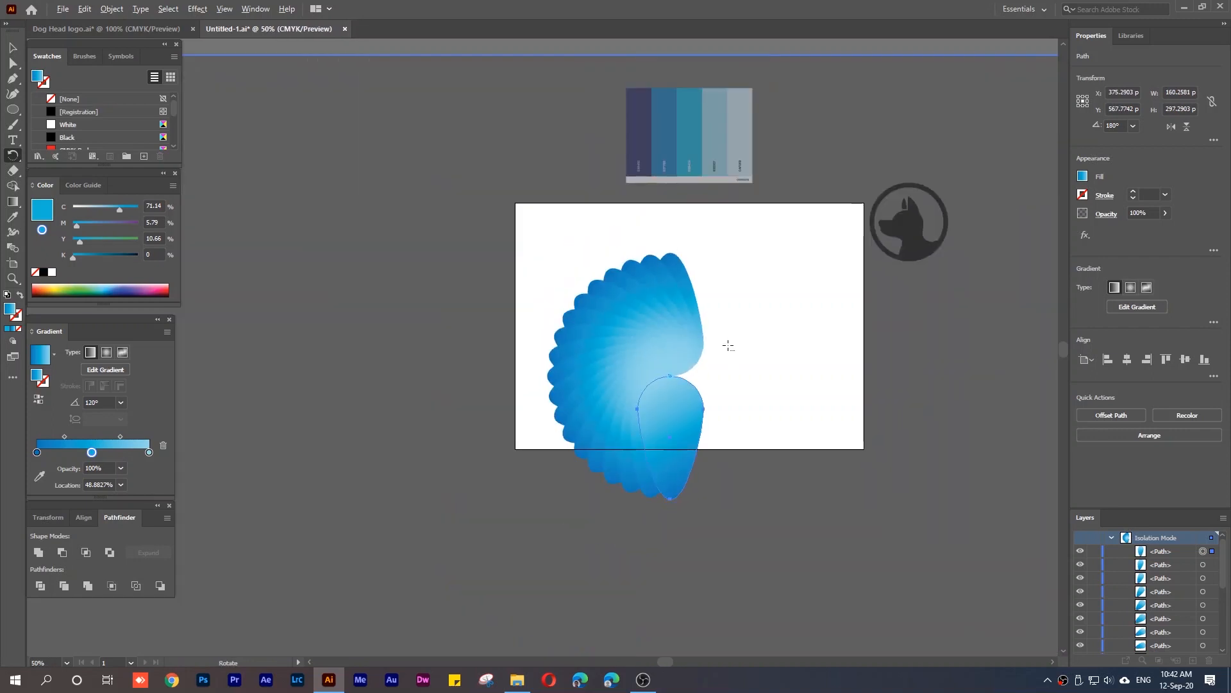
{"action": "left_click", "coordinate": [12, 48]}
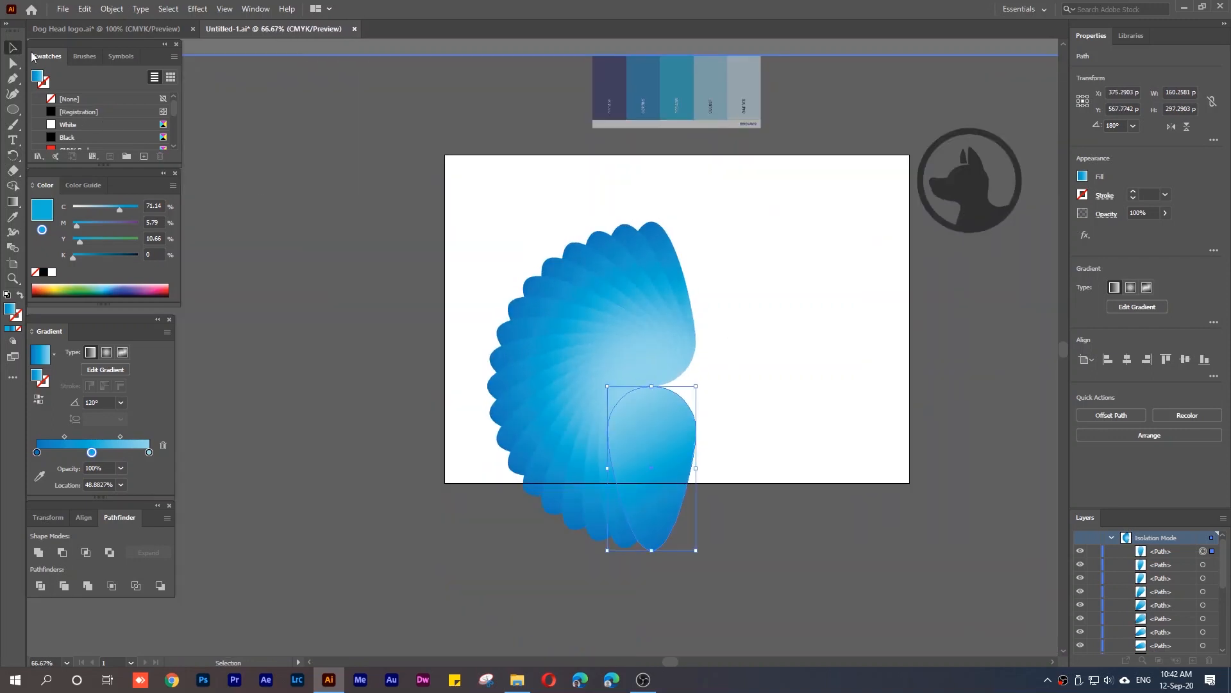
{"action": "left_click_drag", "start_coordinate": [478, 211], "coordinate": [717, 551]}
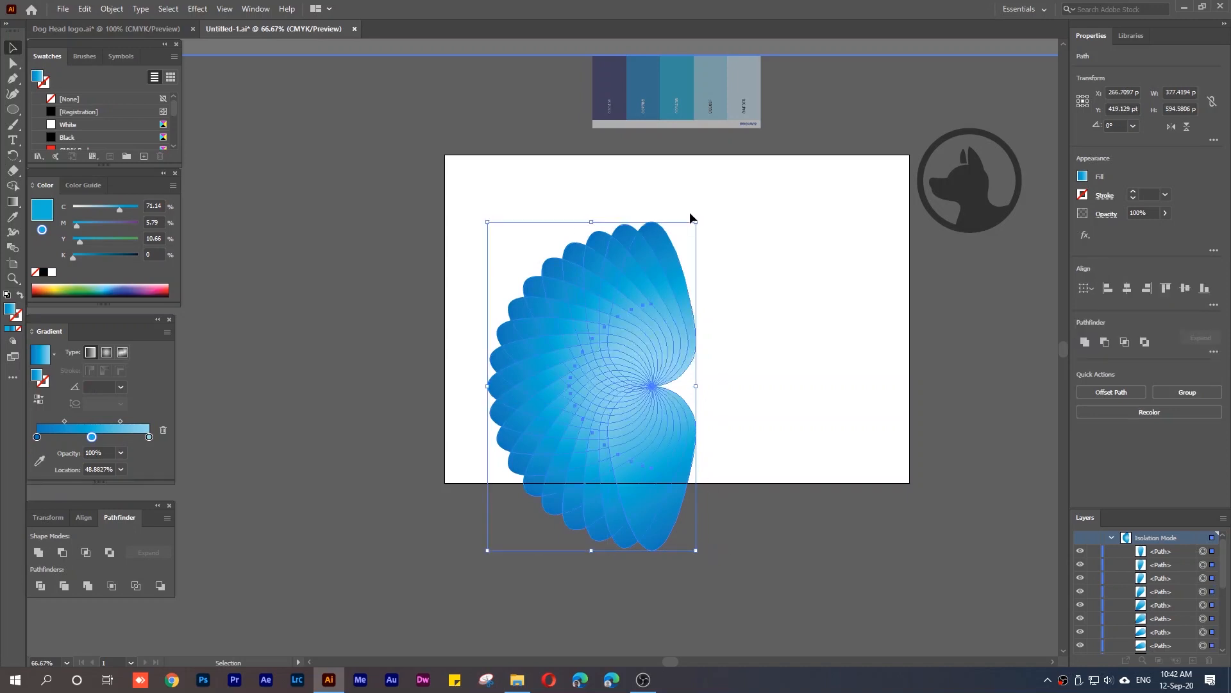
{"action": "left_click", "coordinate": [700, 218]}
{"action": "left_click", "coordinate": [618, 236]}
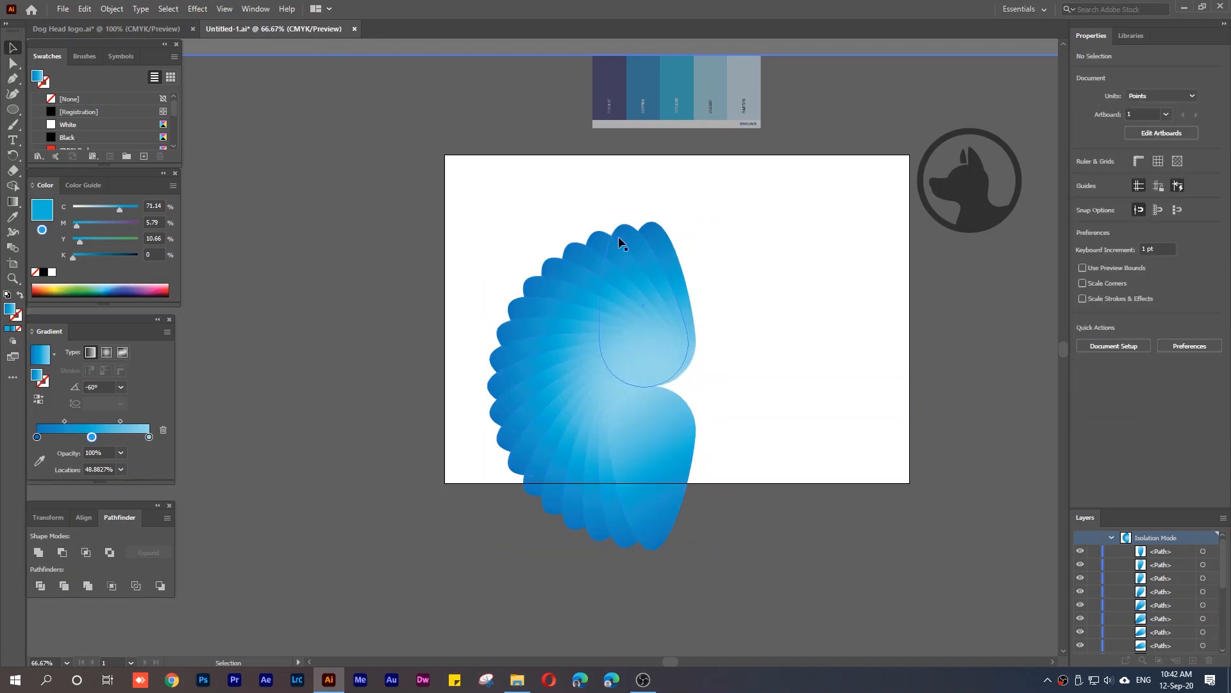
{"action": "key", "text": "ctrl+a"}
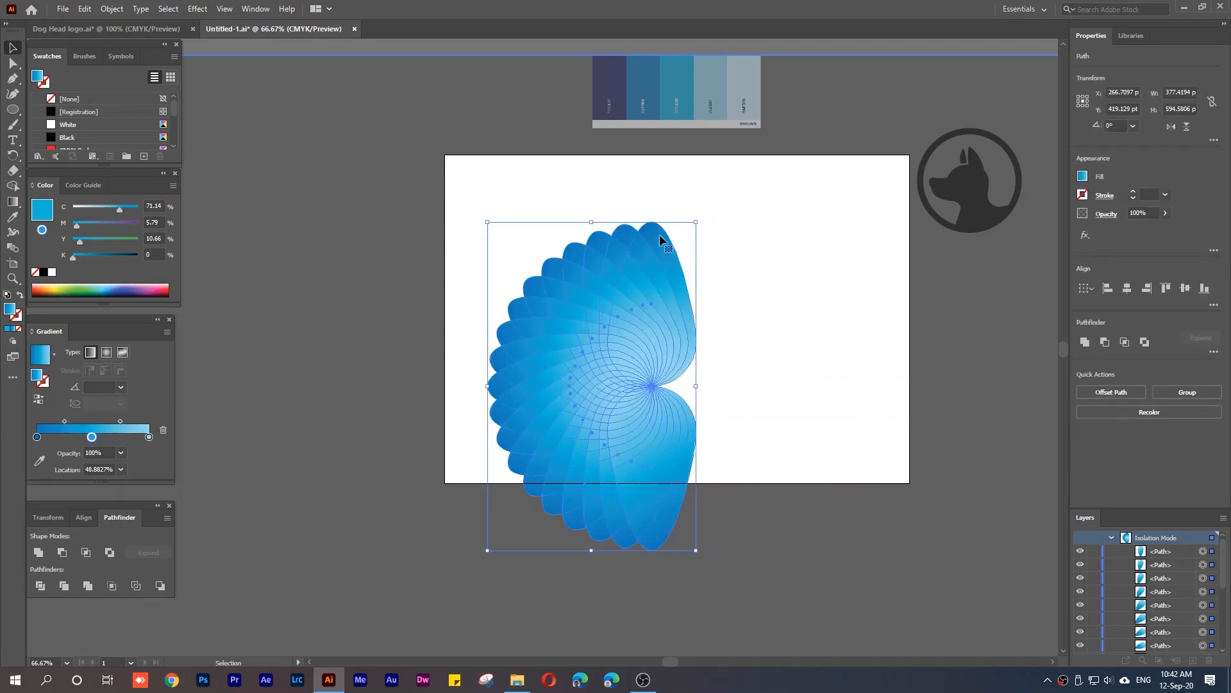
{"action": "left_click_drag", "start_coordinate": [699, 218], "coordinate": [891, 464]}
Move the fan fully onto the artboard and scale it down proportionally to about 427 by 271 pt.
{"action": "left_click_drag", "start_coordinate": [659, 416], "coordinate": [733, 315]}
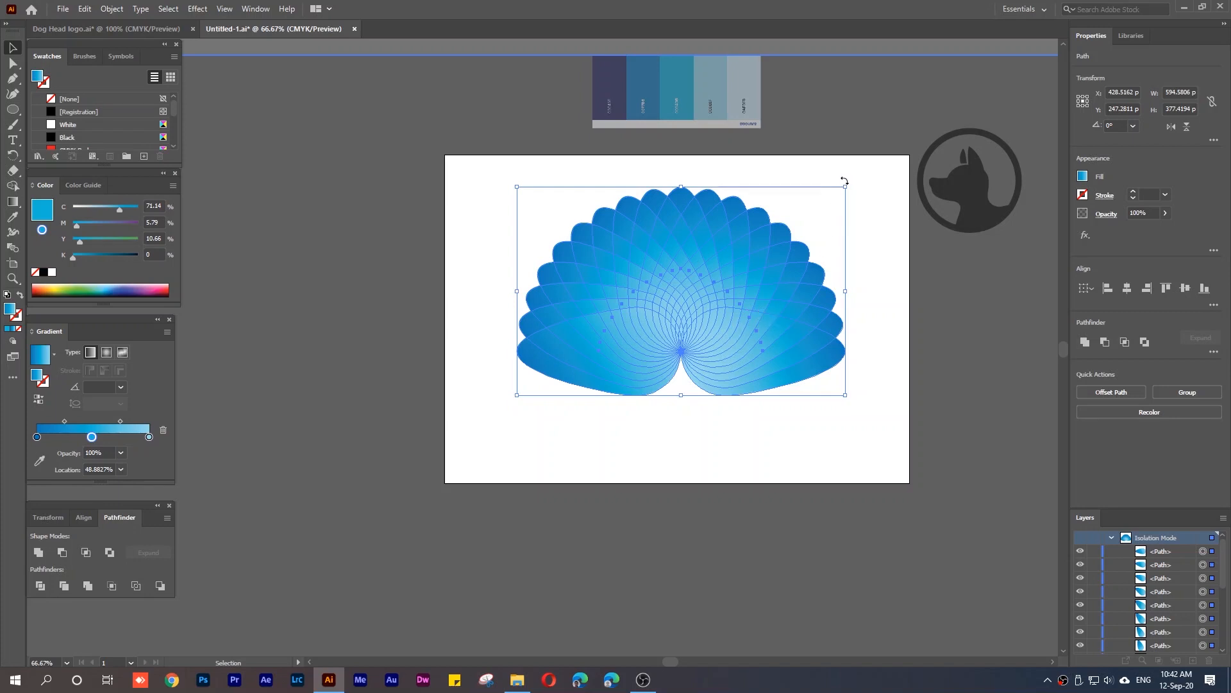
{"action": "left_click_drag", "start_coordinate": [847, 186], "coordinate": [785, 244]}
{"action": "left_click", "coordinate": [784, 245]}
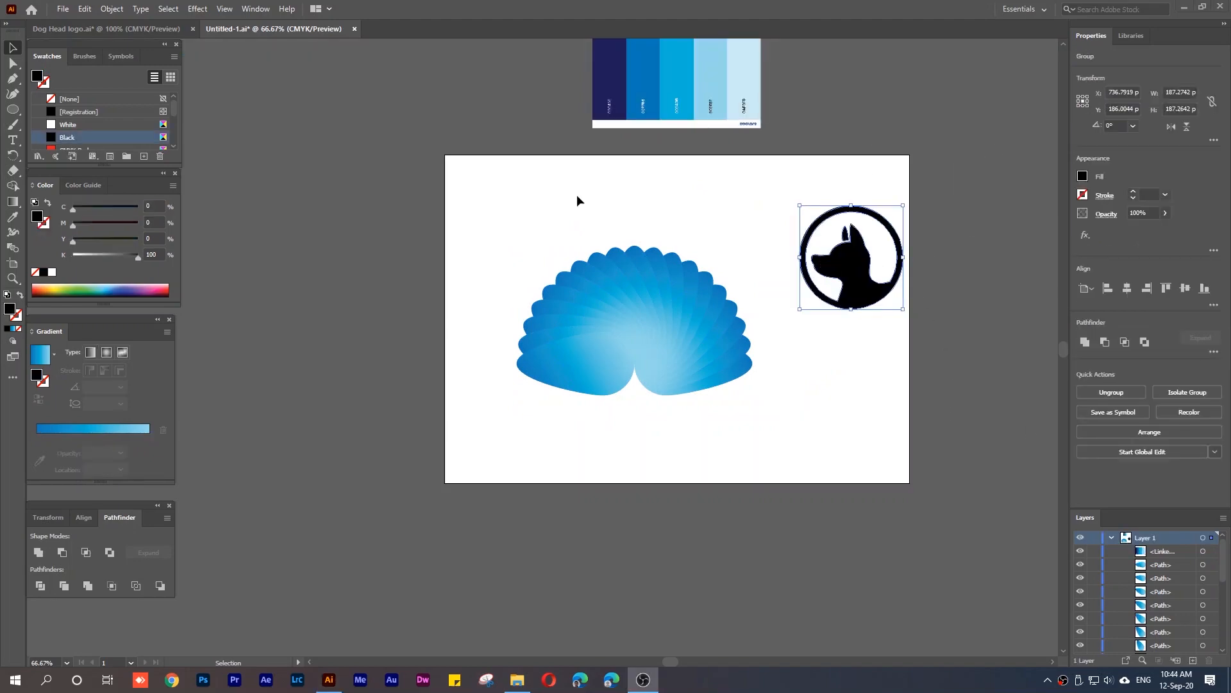
Make the black dog head logo group a compound path.
{"action": "left_click", "coordinate": [119, 9]}
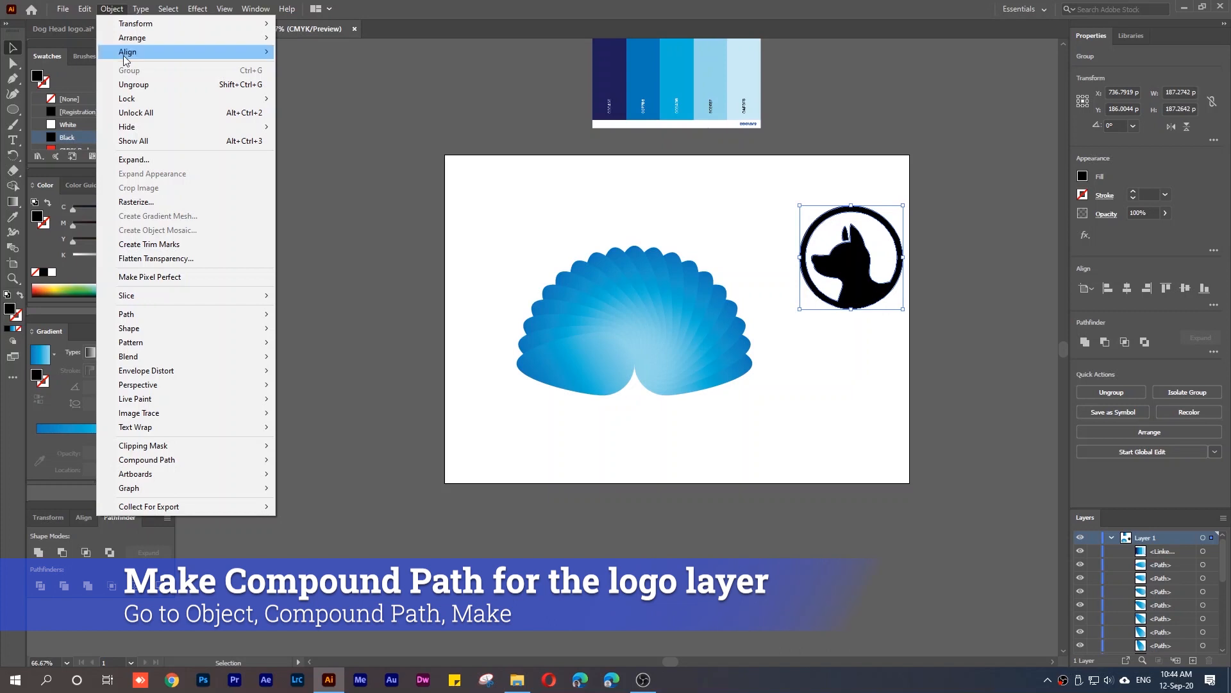
{"action": "mouse_move", "coordinate": [179, 458]}
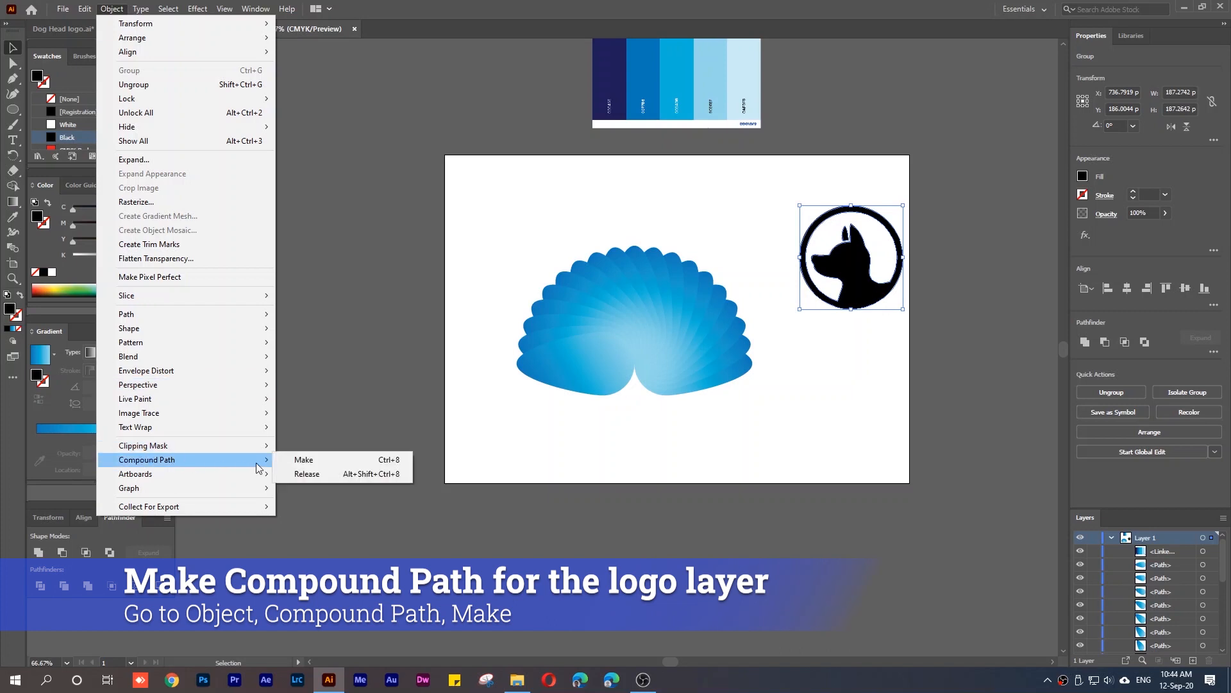
{"action": "left_click", "coordinate": [313, 459]}
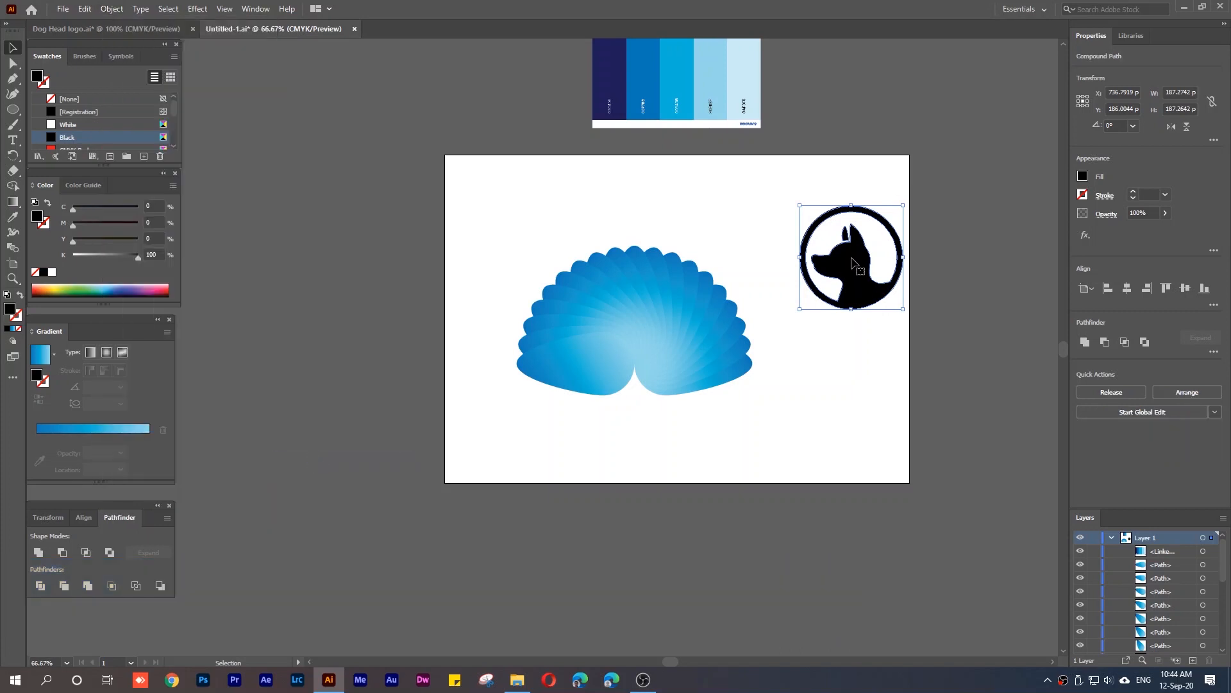
Move the dog logo over the fan's upper middle, at about X 358, Y 272 pt, and bring it to the front.
{"action": "left_click_drag", "start_coordinate": [851, 265], "coordinate": [642, 311]}
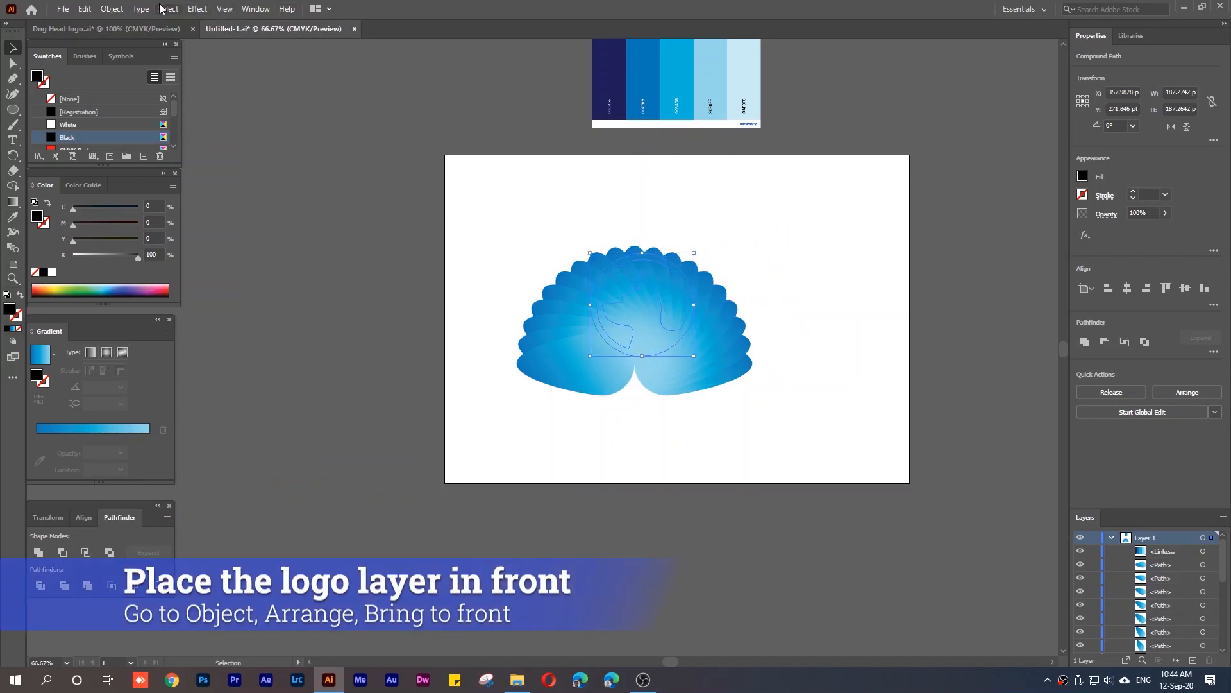
{"action": "left_click", "coordinate": [94, 10]}
{"action": "mouse_move", "coordinate": [182, 37]}
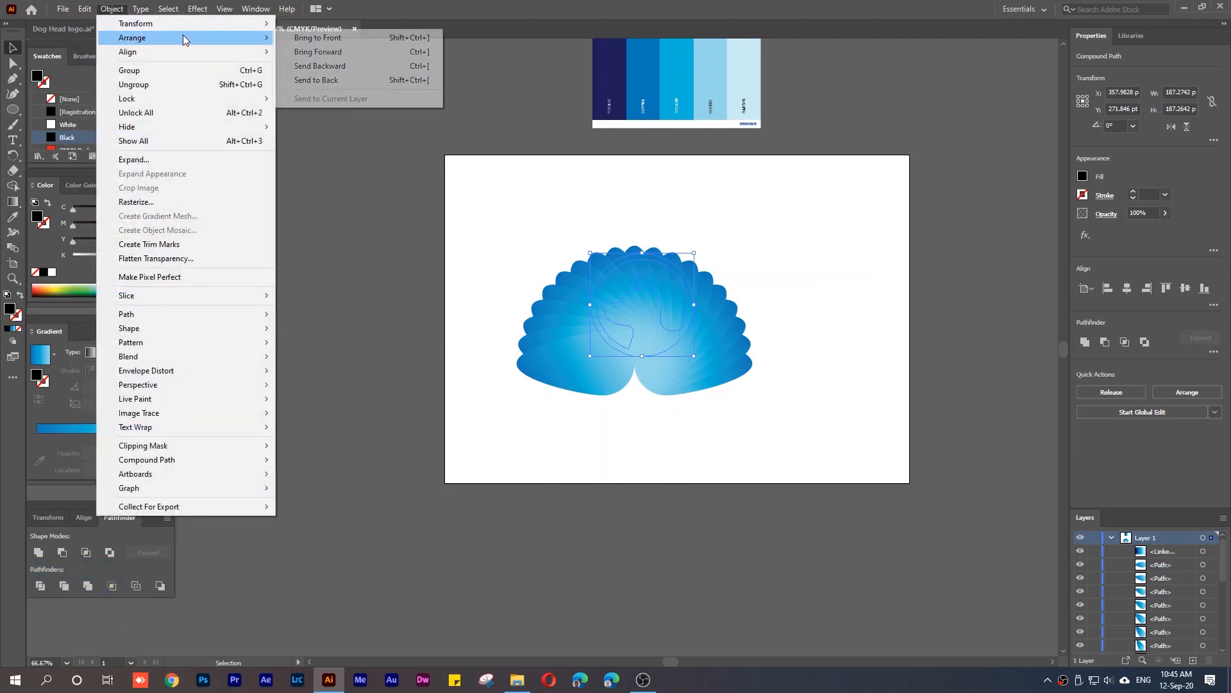
{"action": "left_click", "coordinate": [343, 38]}
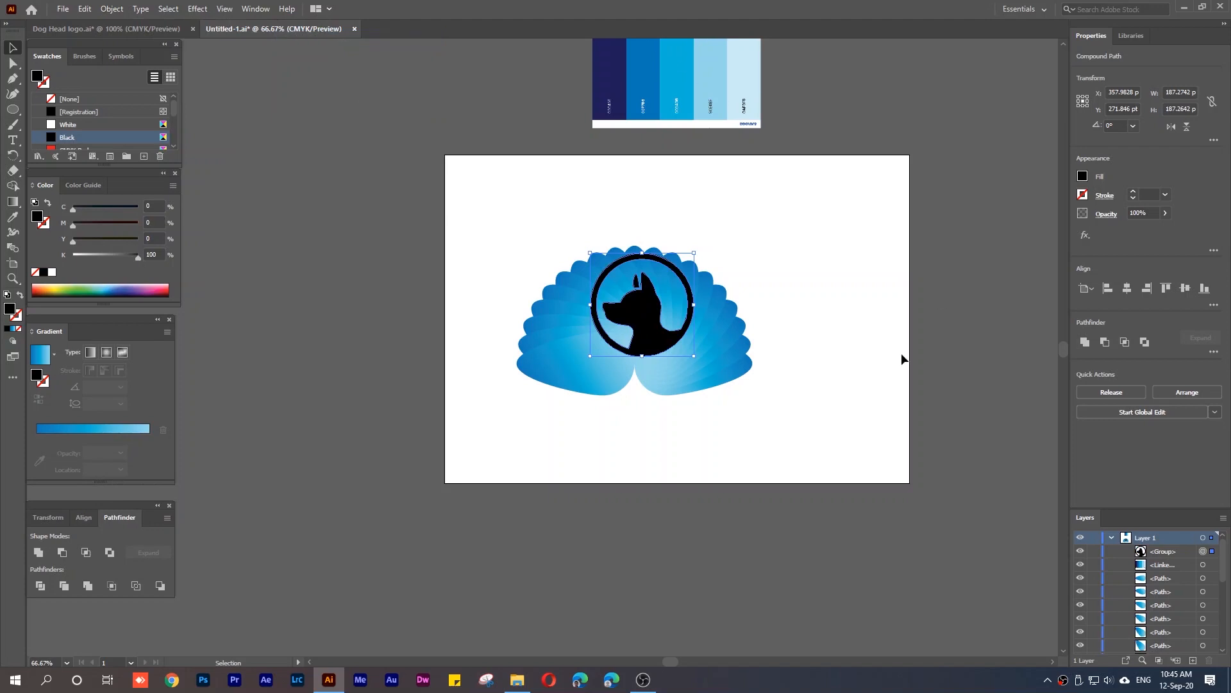
Try a clipping mask of the fan with the full-size dog logo, inspect it up close, and undo the mask.
{"action": "left_click_drag", "start_coordinate": [493, 205], "coordinate": [770, 417]}
{"action": "right_click", "coordinate": [636, 313]}
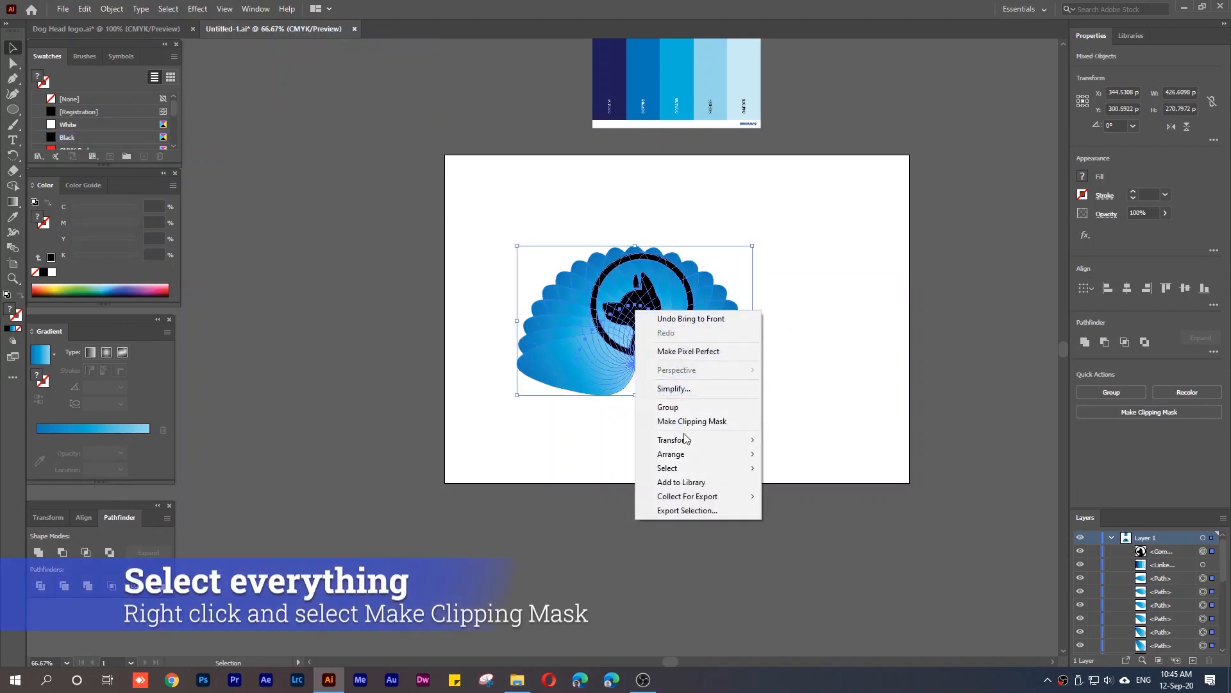
{"action": "mouse_move", "coordinate": [705, 475]}
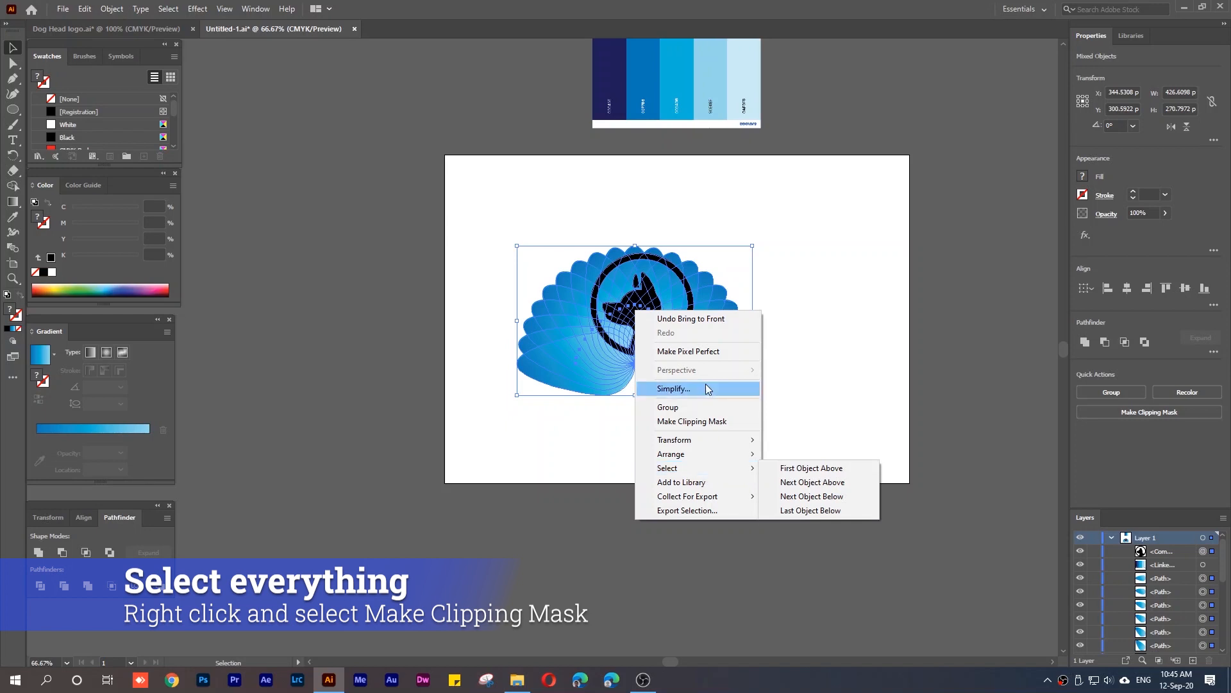
{"action": "left_click", "coordinate": [706, 421]}
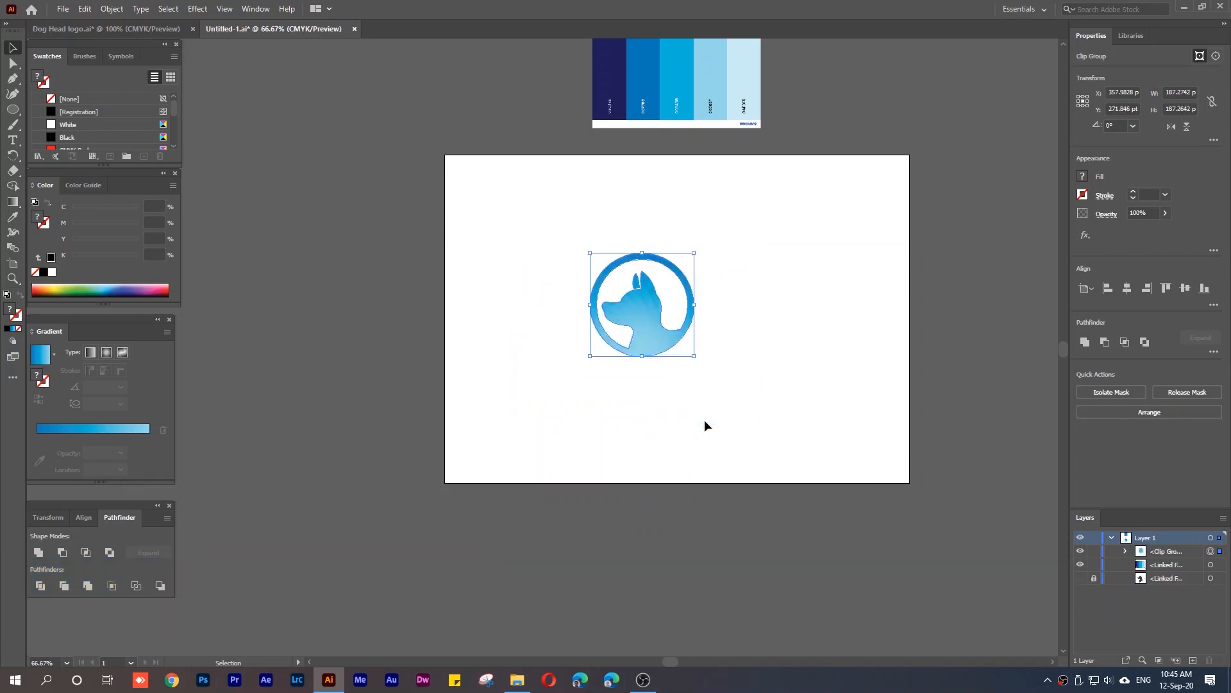
{"action": "left_click", "coordinate": [704, 420]}
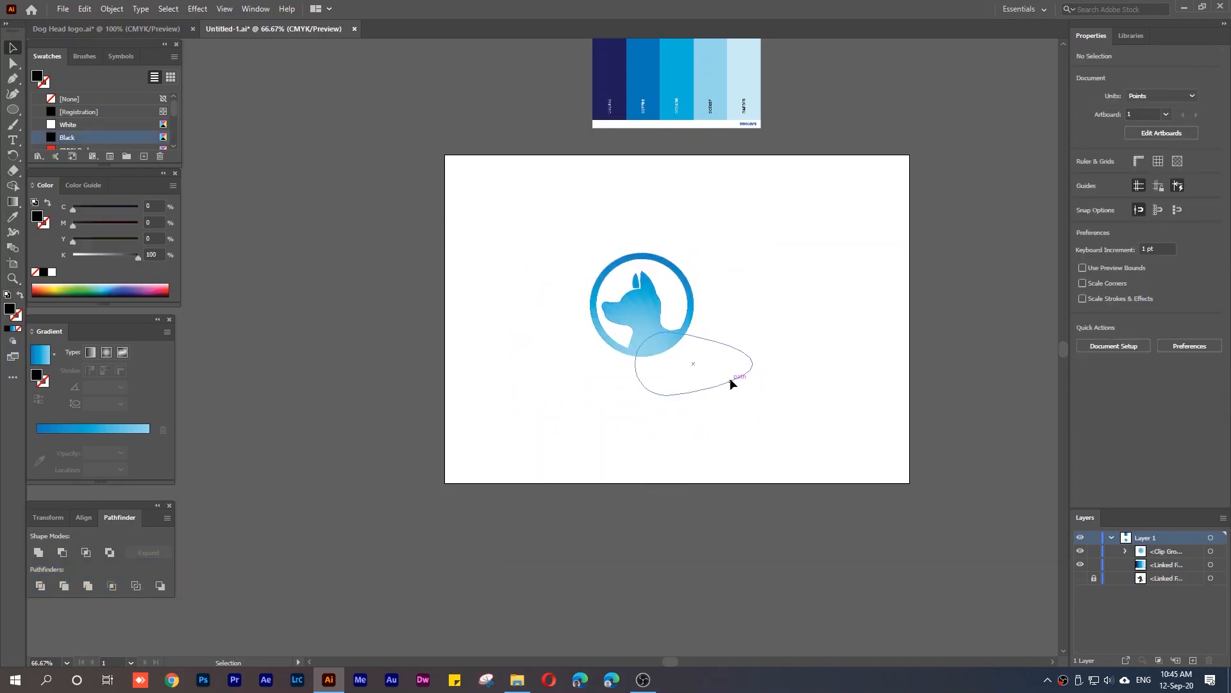
{"action": "scroll", "coordinate": [659, 268], "scroll_direction": "up", "scroll_amount": 3}
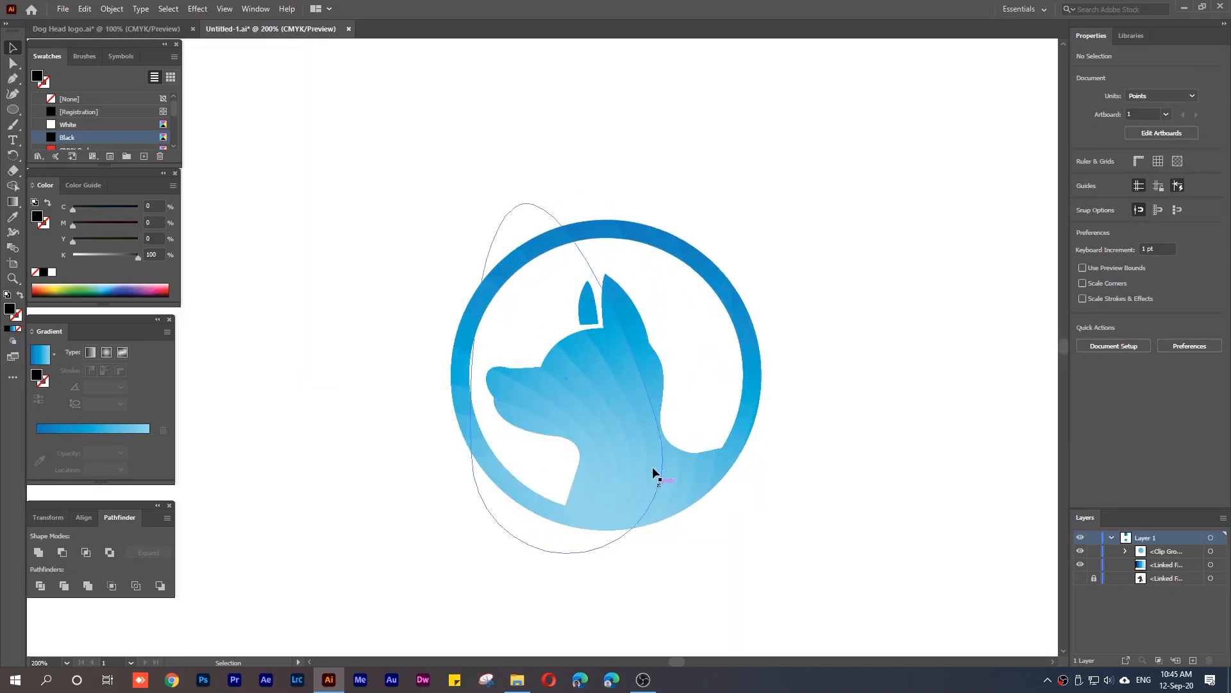
{"action": "scroll", "coordinate": [639, 426], "scroll_direction": "down", "scroll_amount": 3}
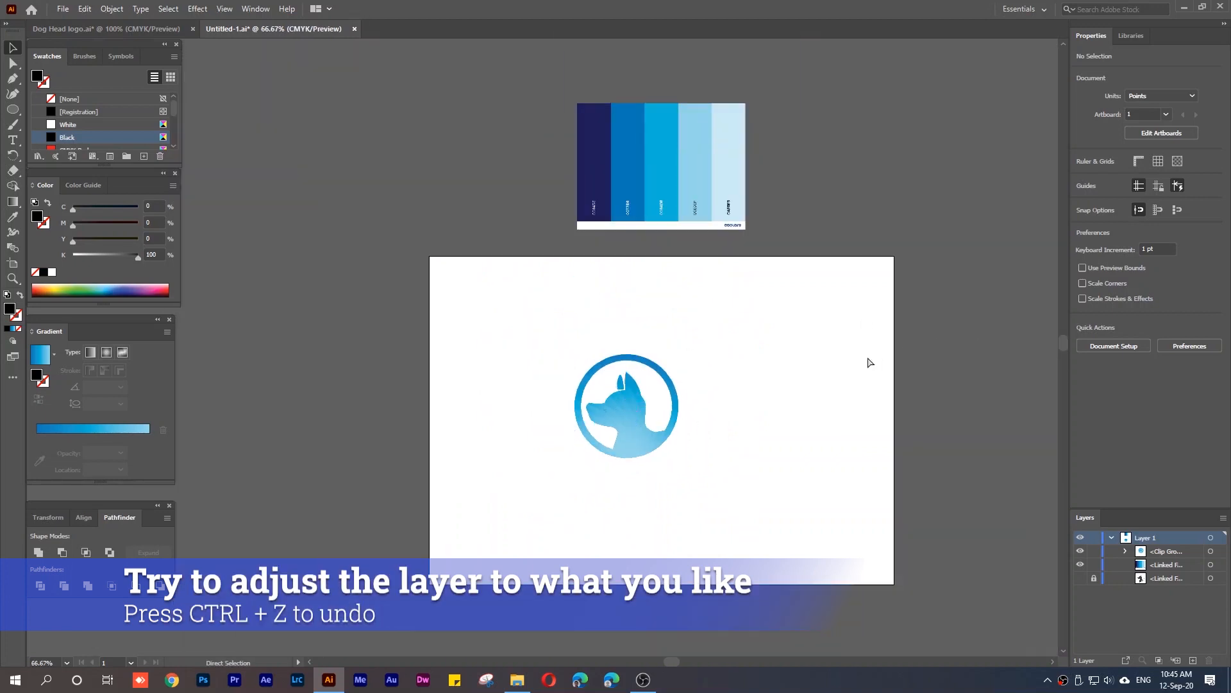
{"action": "key", "text": "ctrl+z"}
Scale the dog logo down proportionally to about 113 pt wide, keeping it over the fan's upper middle.
{"action": "left_click", "coordinate": [646, 364]}
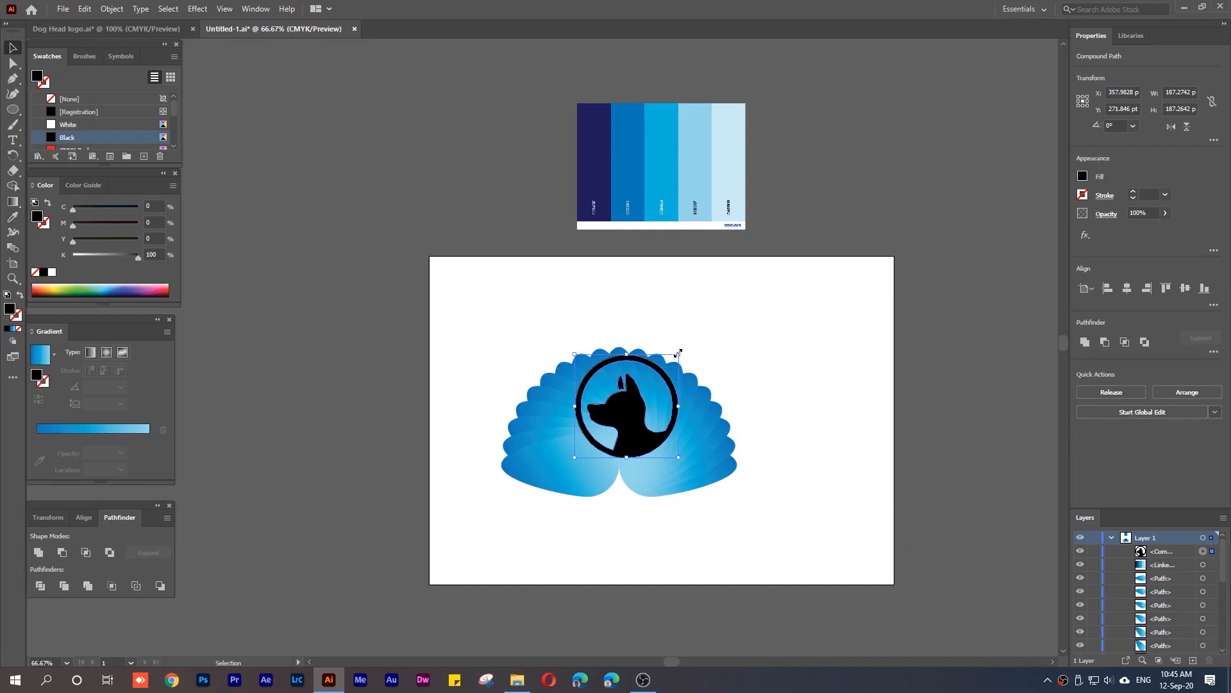
{"action": "left_click_drag", "start_coordinate": [679, 352], "coordinate": [622, 389]}
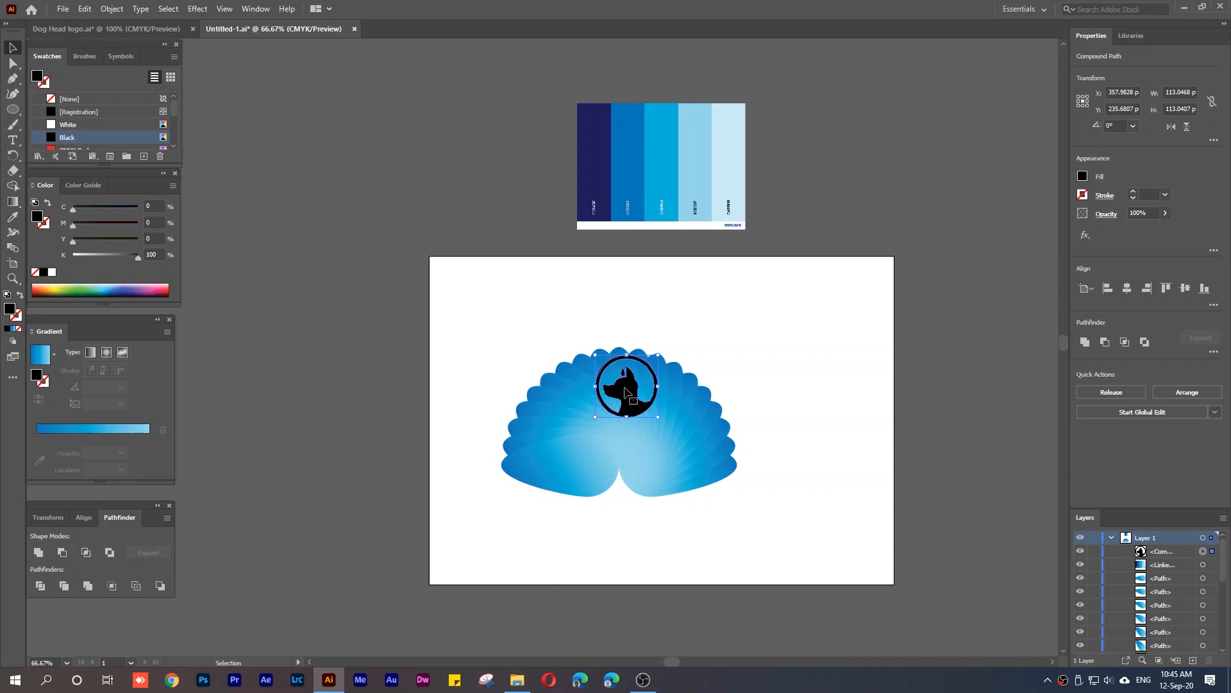
{"action": "left_click", "coordinate": [771, 358]}
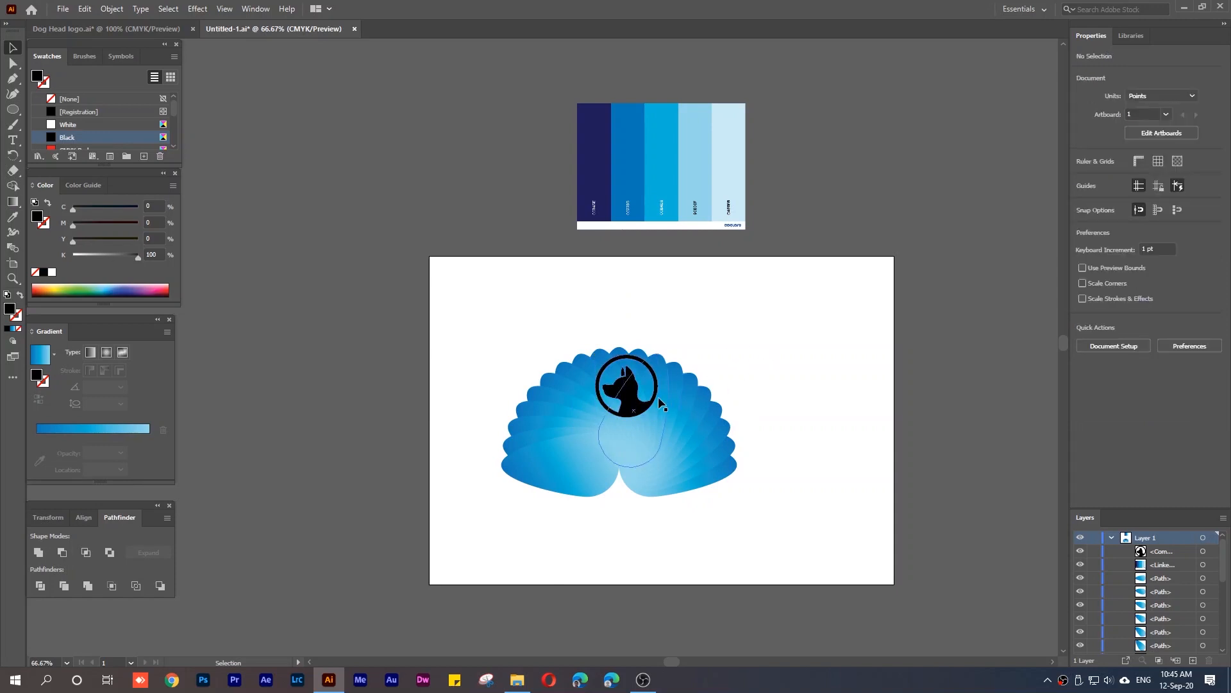
Select the fan together with the reduced dog logo and make a clipping mask from them.
{"action": "left_click_drag", "start_coordinate": [509, 338], "coordinate": [789, 513]}
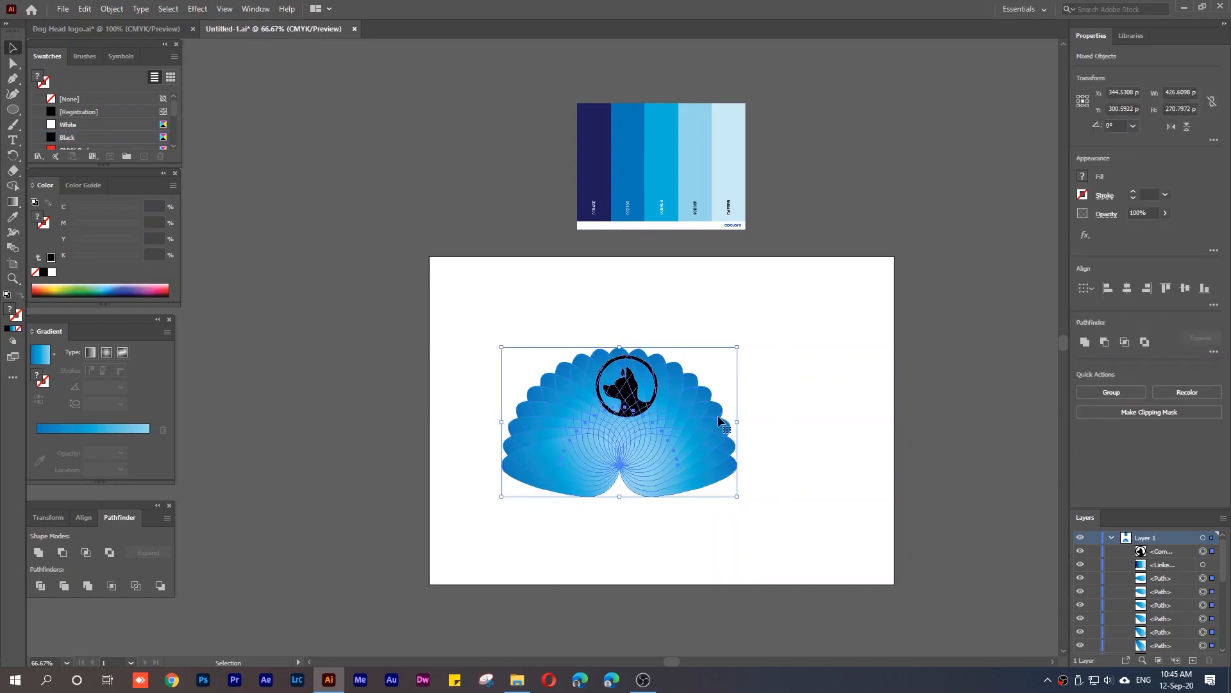
{"action": "right_click", "coordinate": [621, 389]}
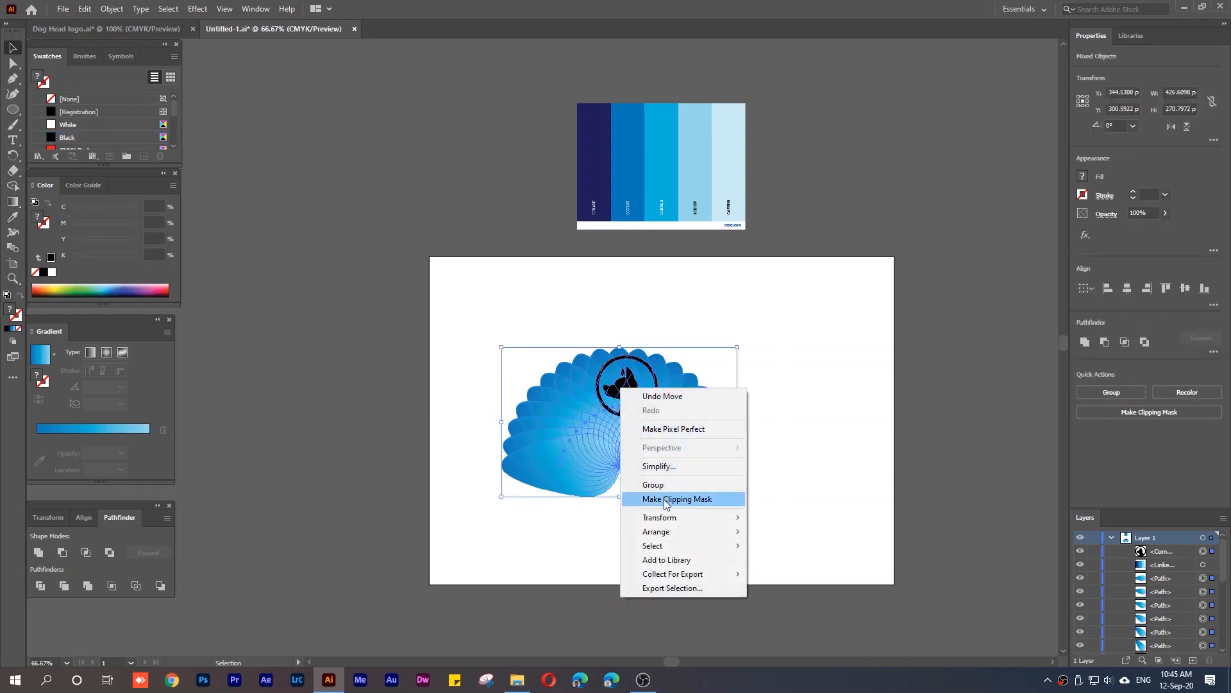
{"action": "left_click", "coordinate": [667, 499]}
{"action": "left_click", "coordinate": [721, 383]}
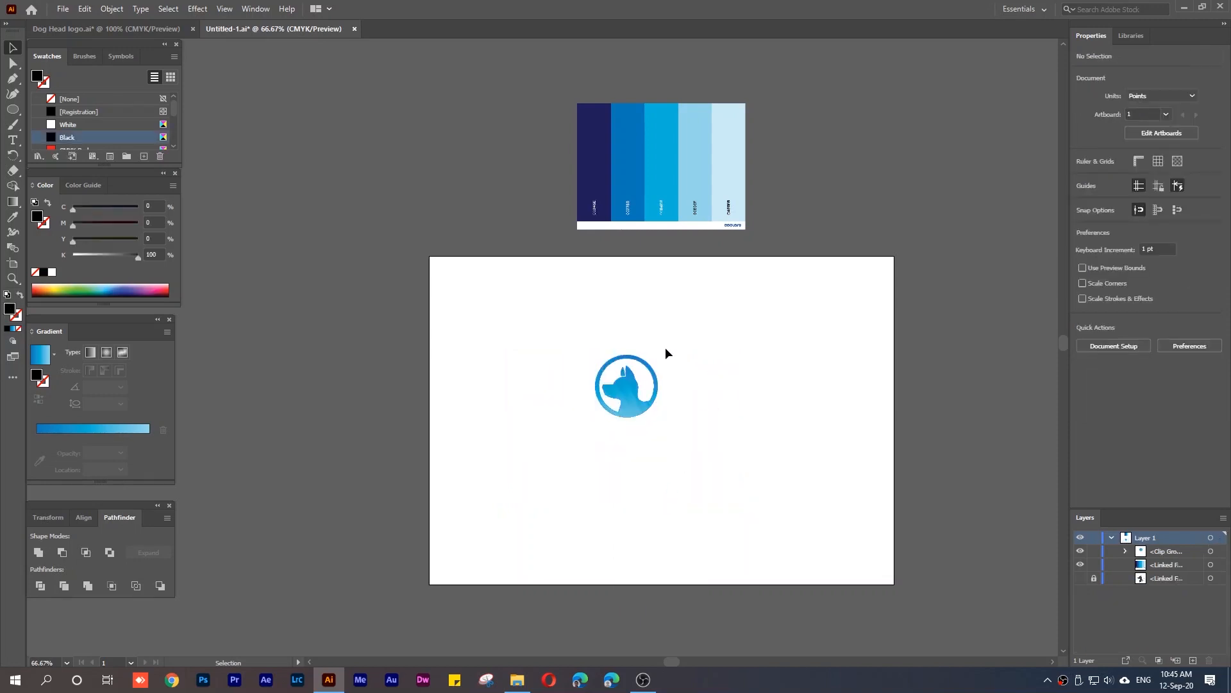
Enlarge the clipped dog logo proportionally to about 245 pt wide and inspect it up close.
{"action": "left_click", "coordinate": [630, 404]}
{"action": "left_click_drag", "start_coordinate": [657, 418], "coordinate": [744, 491]}
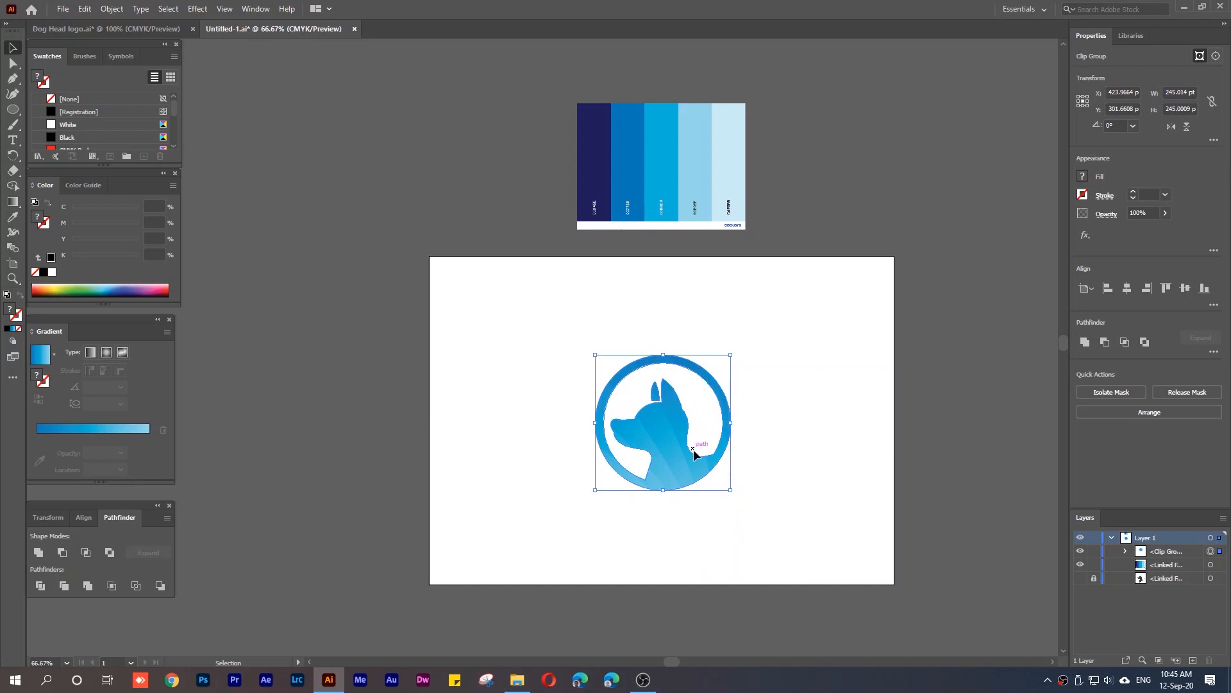
{"action": "scroll", "coordinate": [708, 425], "scroll_direction": "up", "scroll_amount": 2}
{"action": "left_click", "coordinate": [815, 355]}
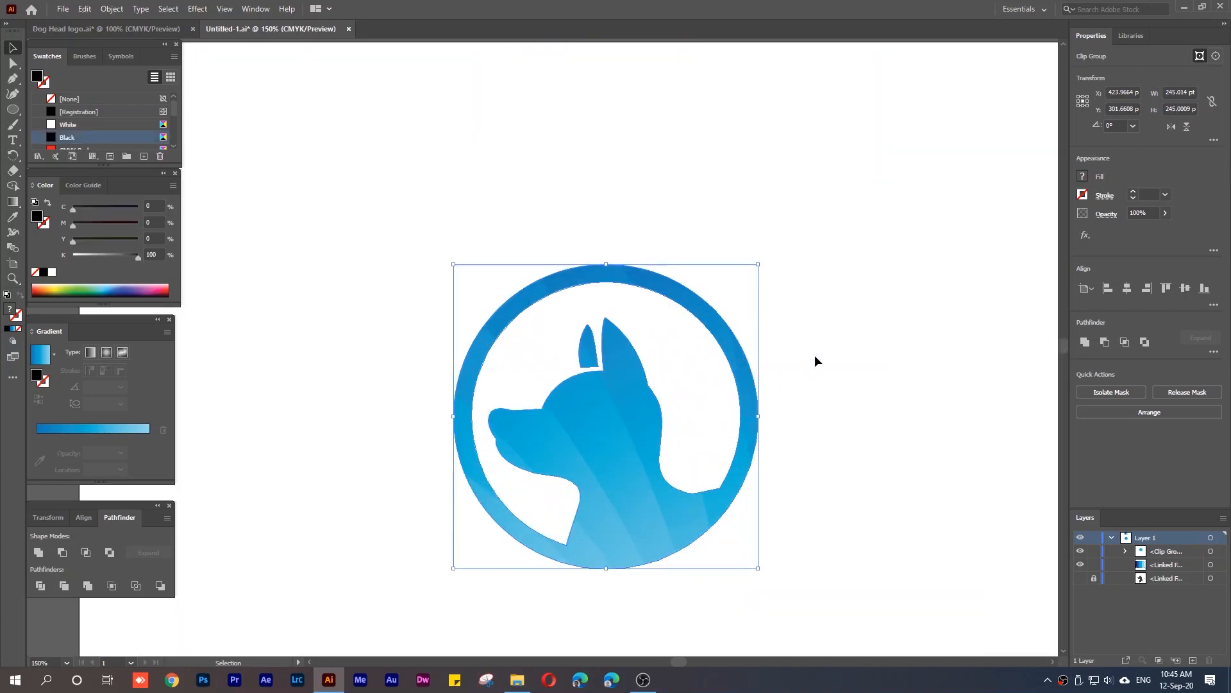